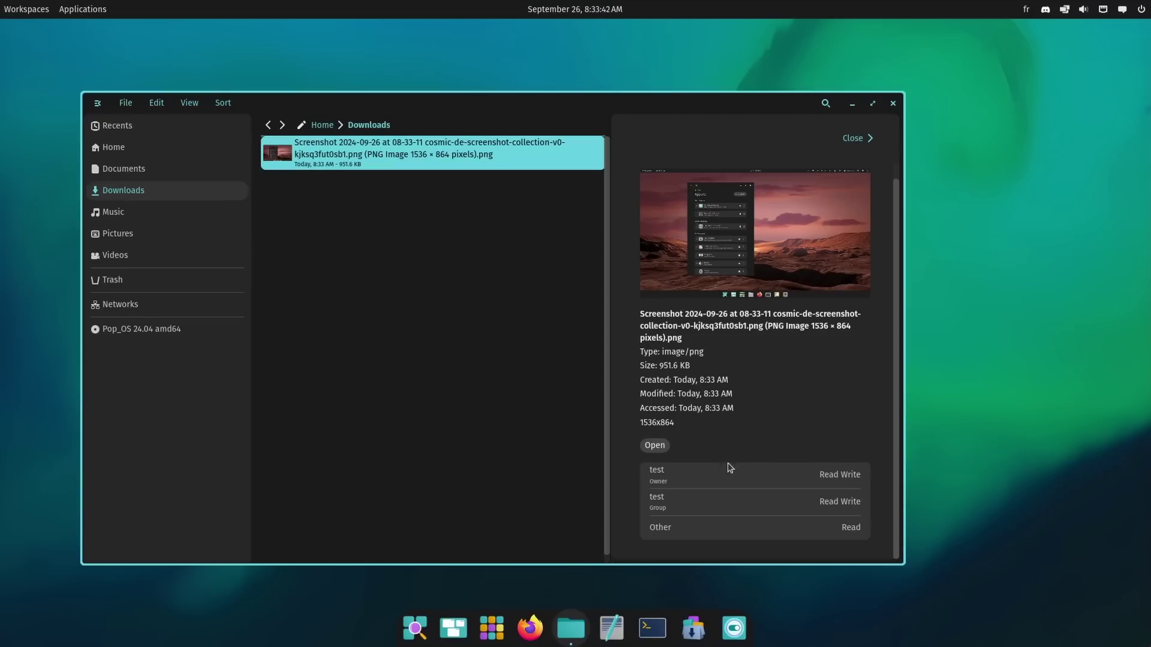
# Step: Close the file details panel and open Documents from Home, showing its two files
pyautogui.scroll(1, 791, 386)
pyautogui.click(855, 138)
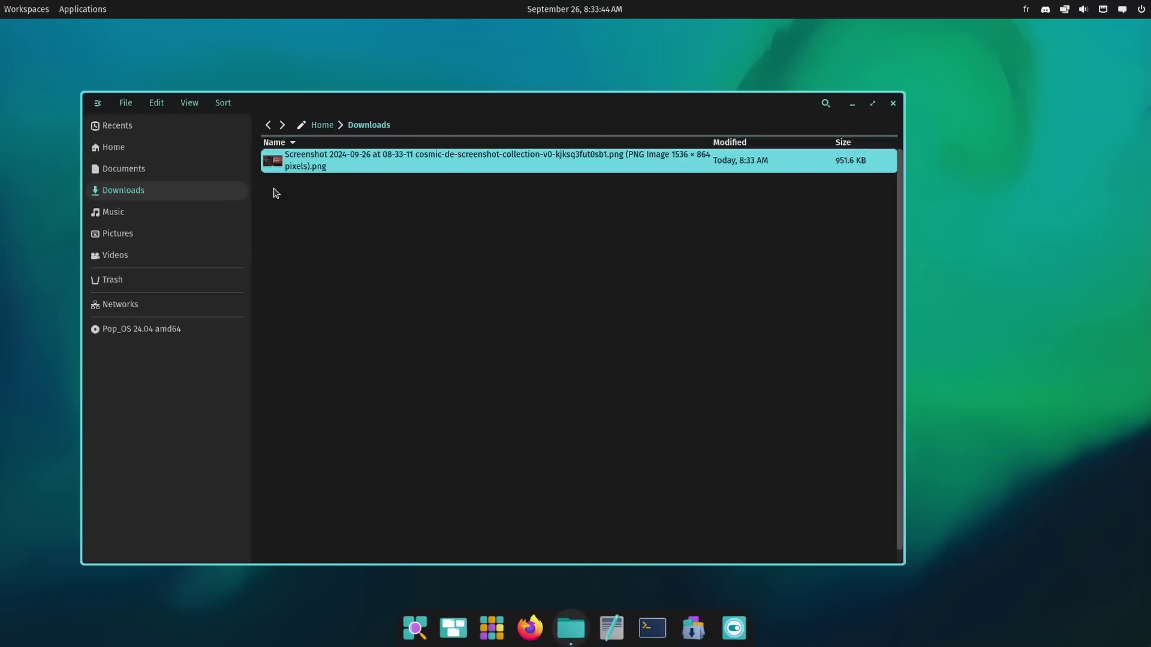
pyautogui.click(92, 146)
pyautogui.click(360, 192)
pyautogui.press('space')
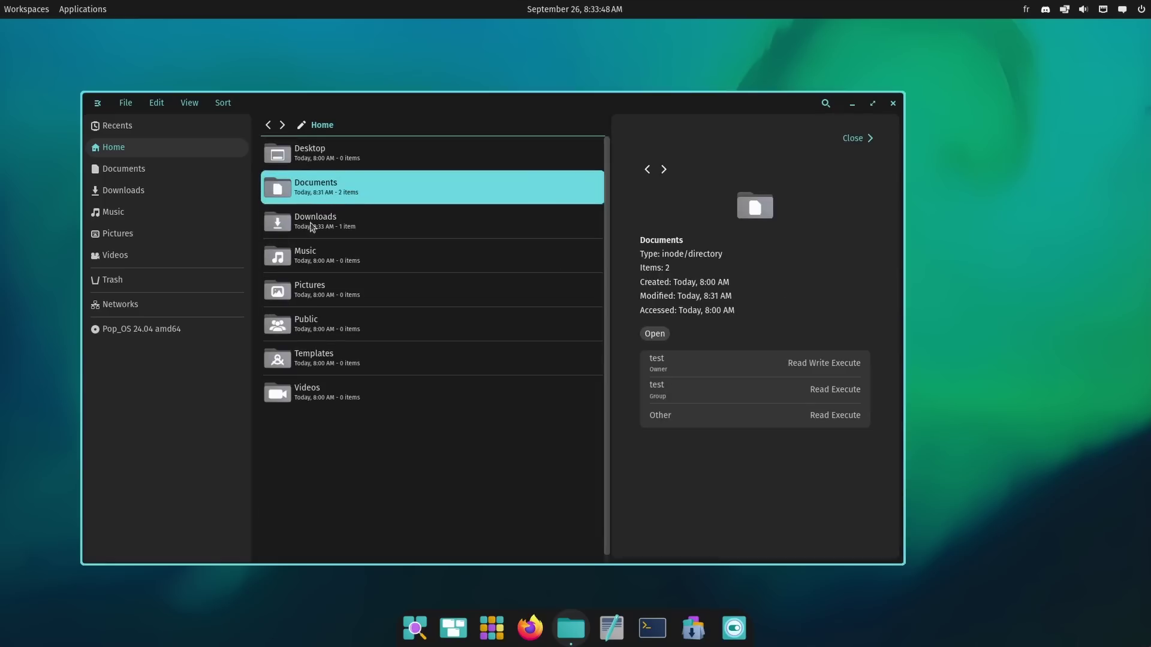
pyautogui.doubleClick(279, 201)
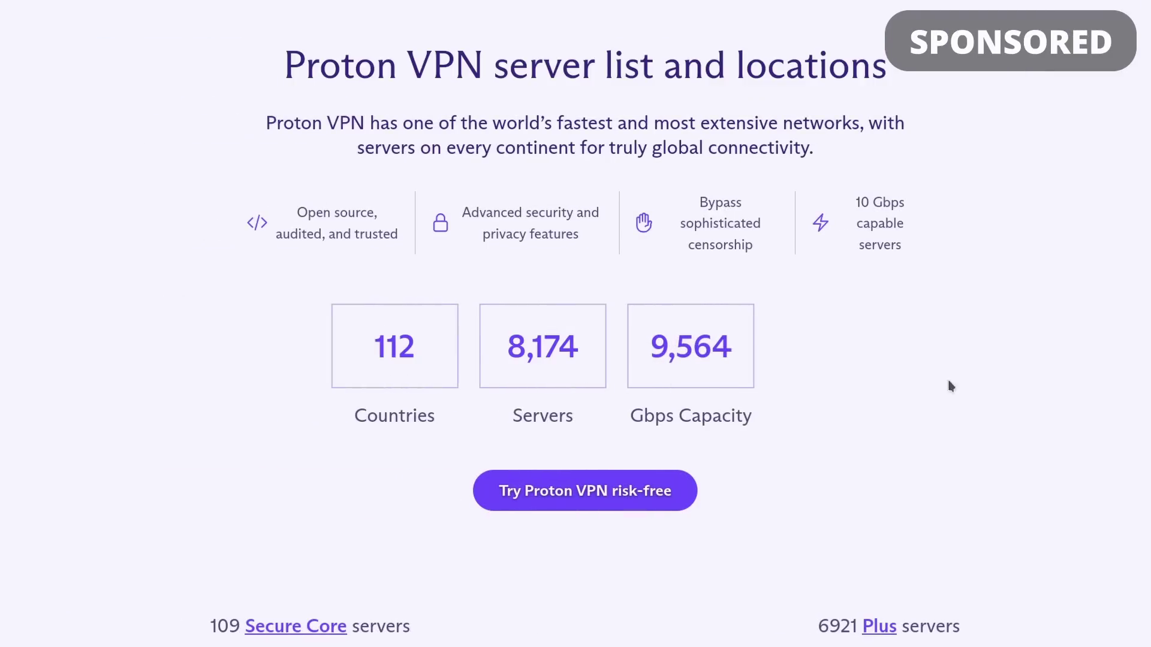
# Step: Scroll the Proton VPN per-country server list down past Kuwait and Latvia
pyautogui.scroll(-10, 576, 324)
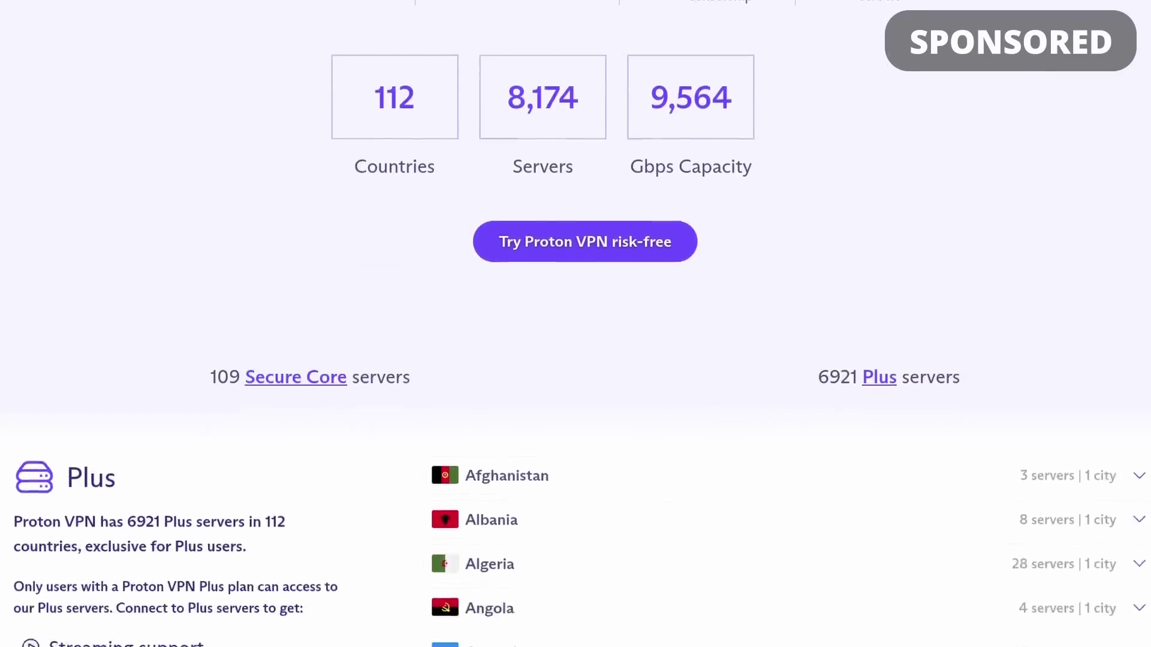
pyautogui.scroll(-20, 576, 324)
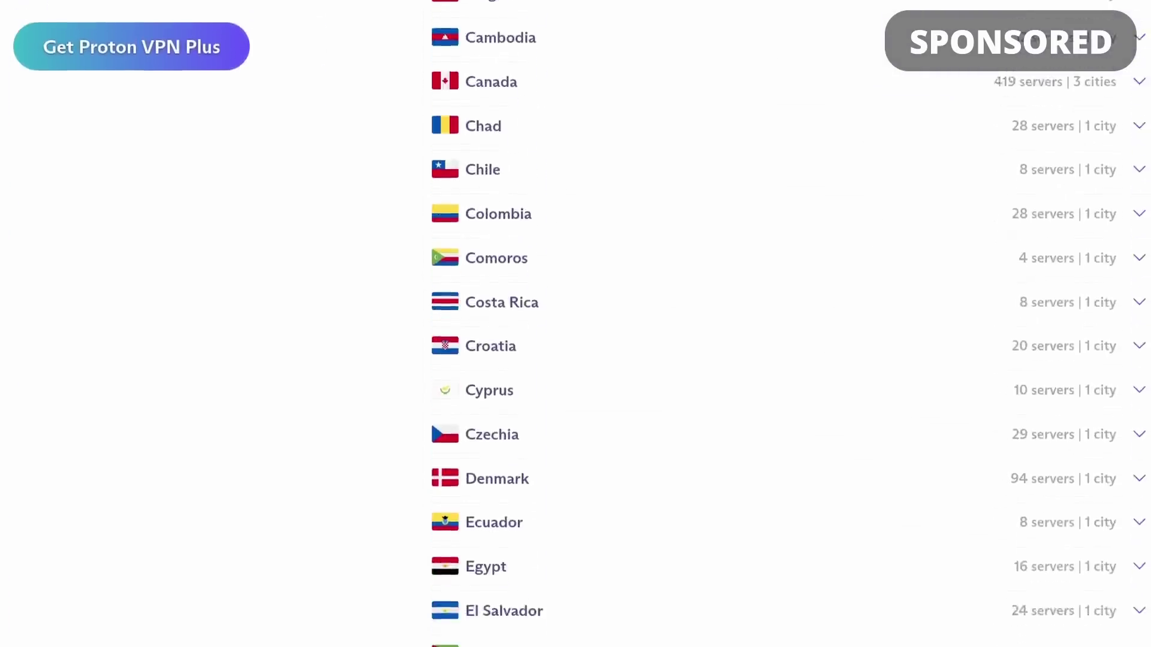
pyautogui.scroll(-13, 785, 323)
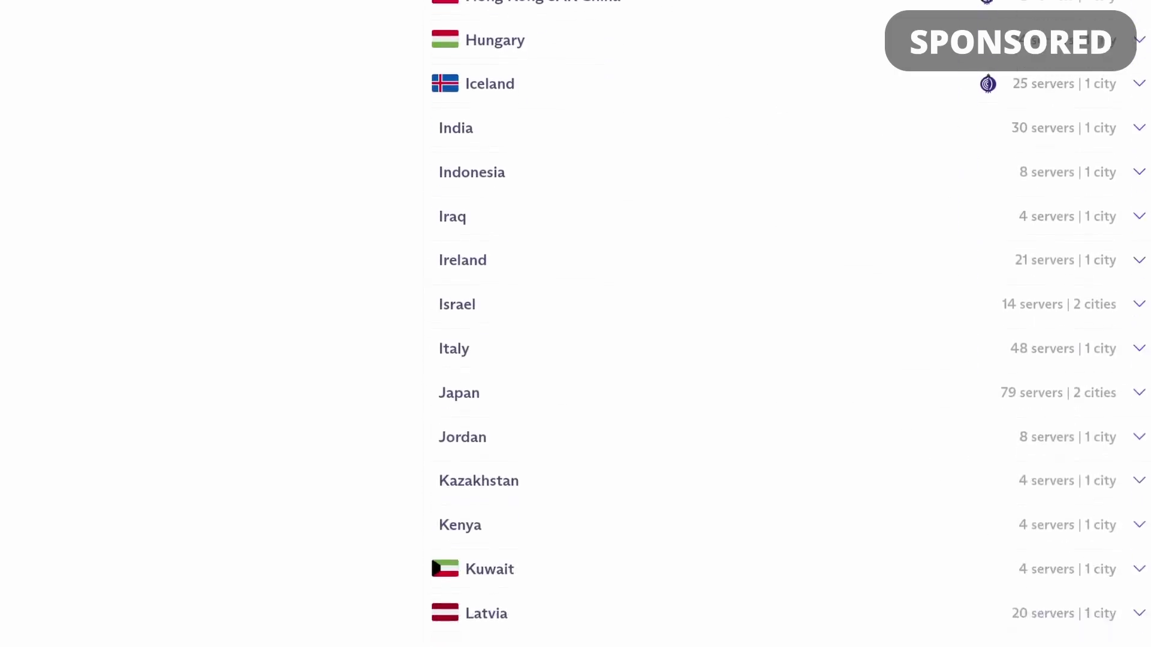
pyautogui.scroll(-16, 785, 324)
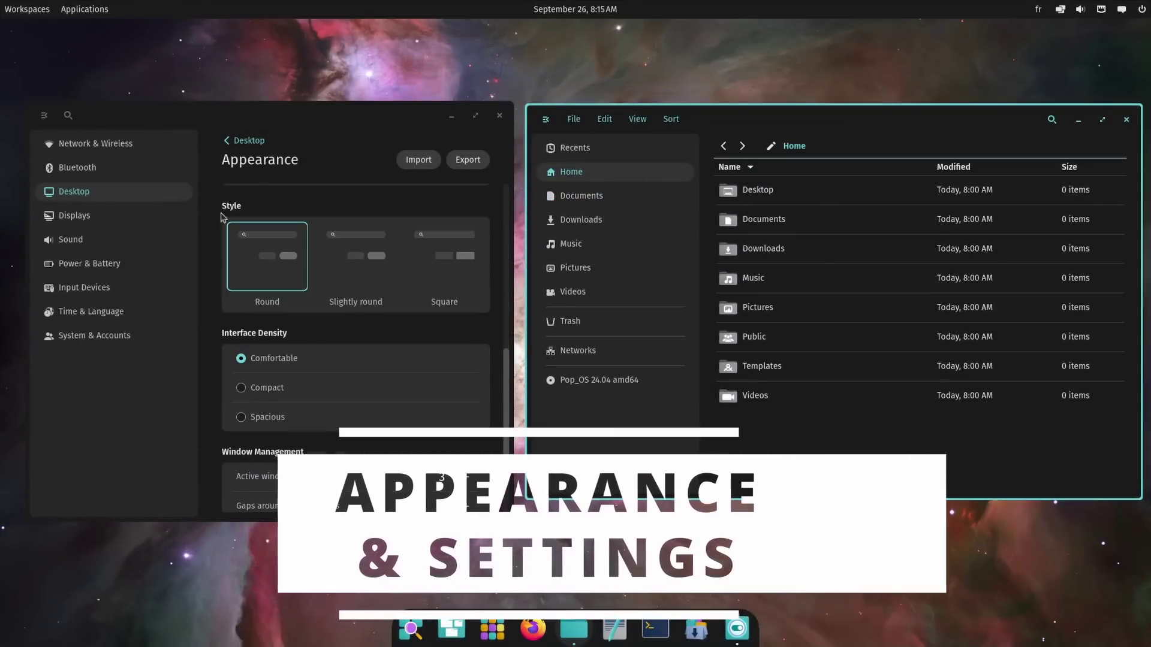
# Step: Set Interface Density to Spacious under Appearance, then look through the Files View and Sort menus
pyautogui.click(359, 275)
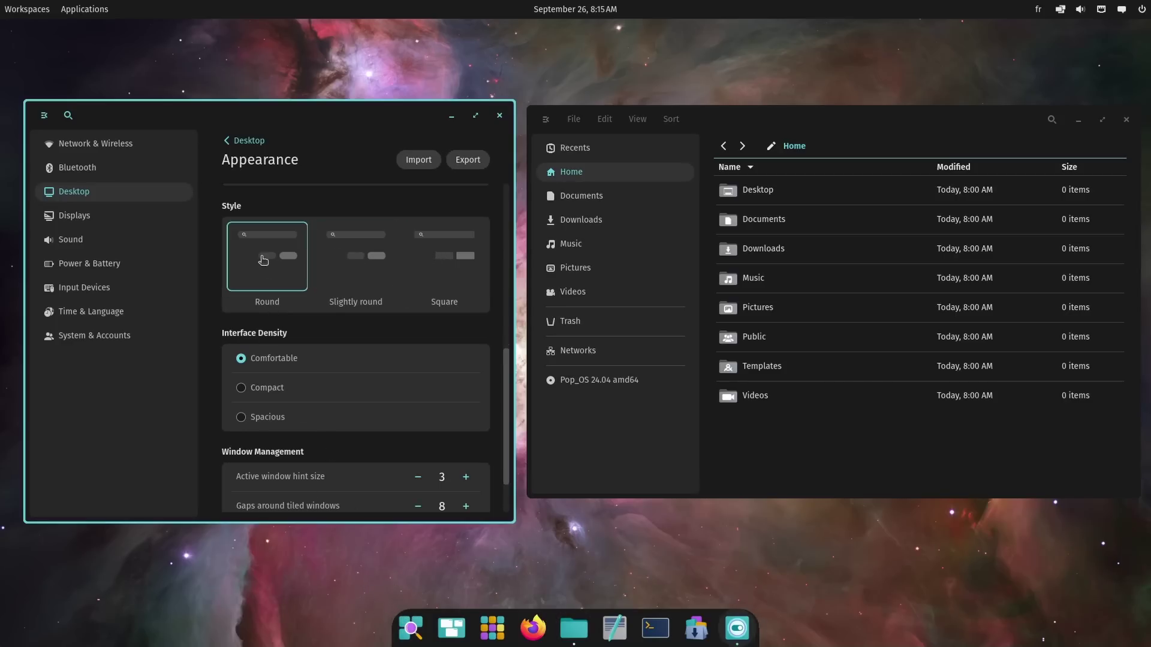
pyautogui.scroll(-2, 313, 381)
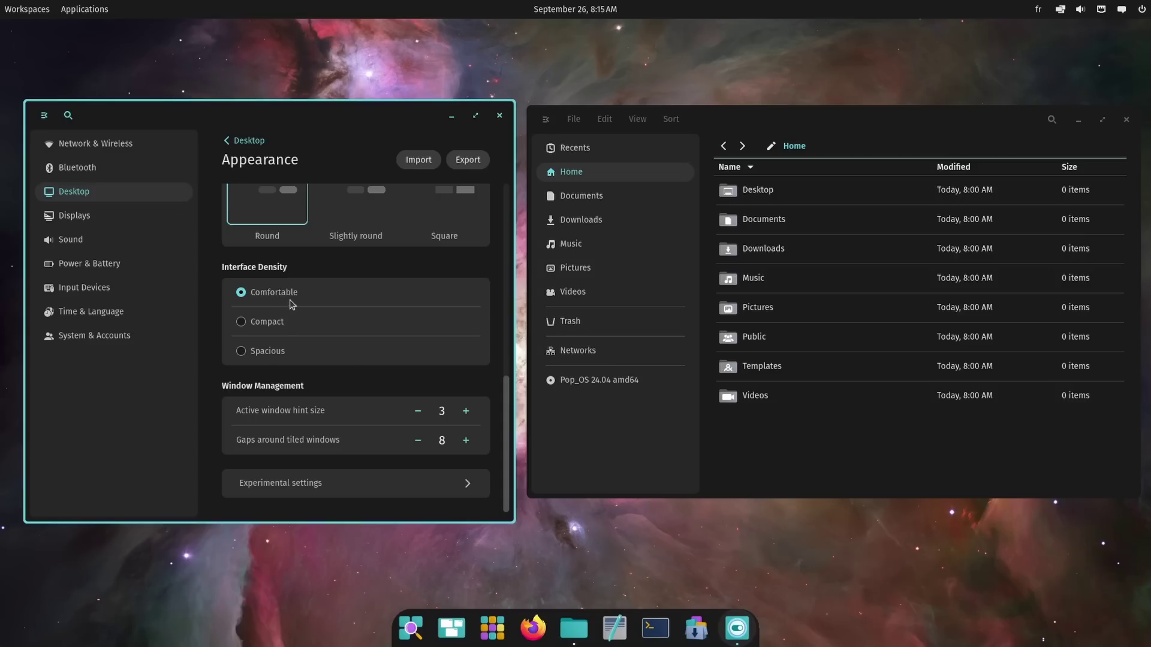
pyautogui.click(240, 352)
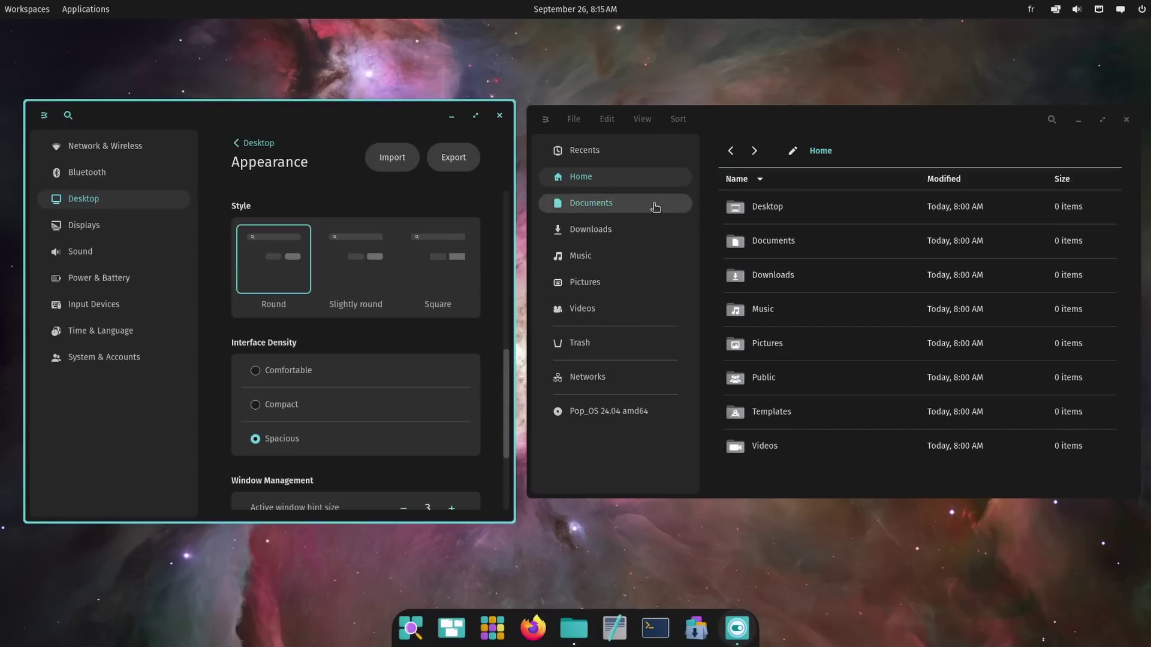
pyautogui.click(572, 119)
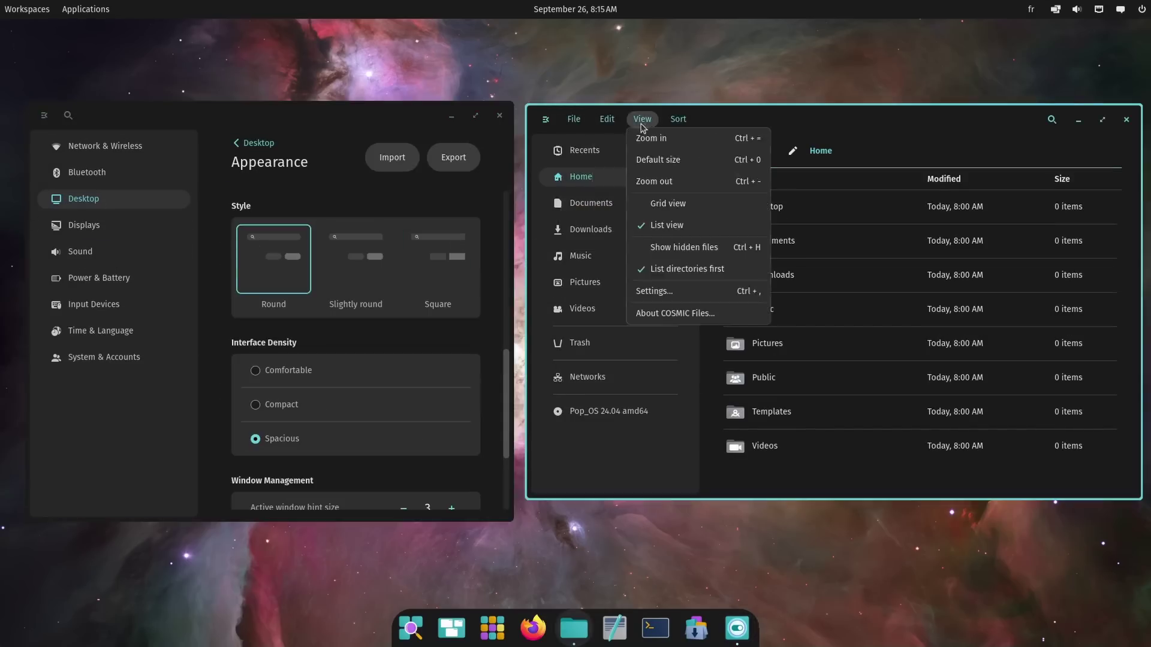
pyautogui.click(689, 123)
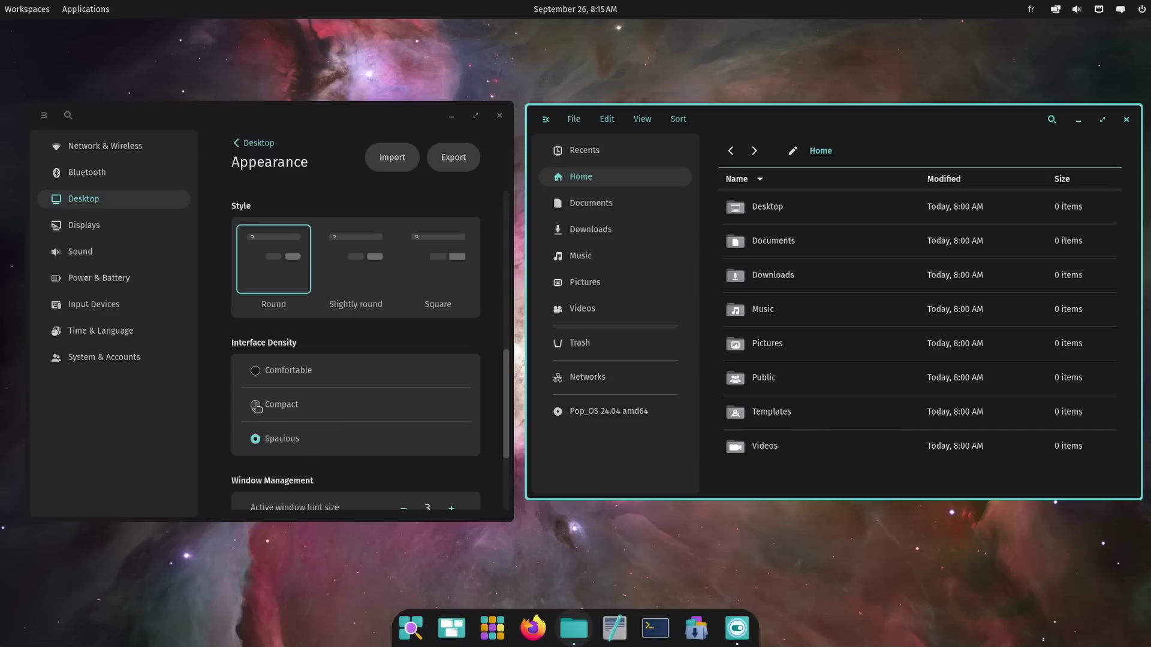
# Step: Toggle Interface Density between Compact and Comfortable while viewing the Files Edit menu, ending on Compact
pyautogui.click(255, 406)
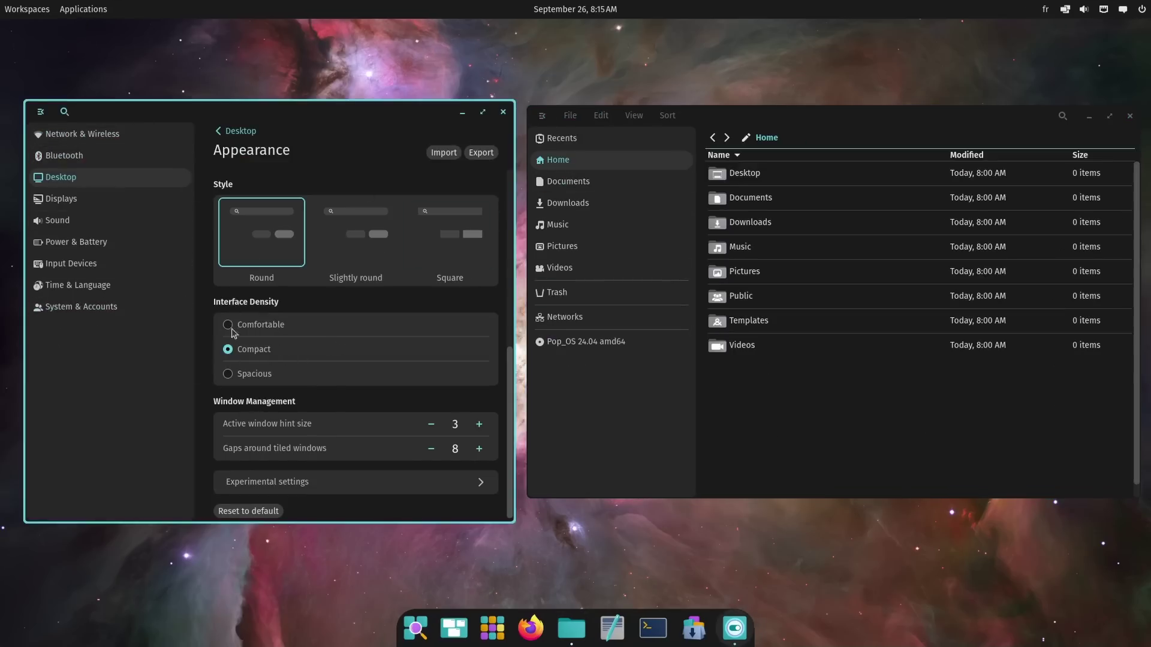
pyautogui.click(228, 325)
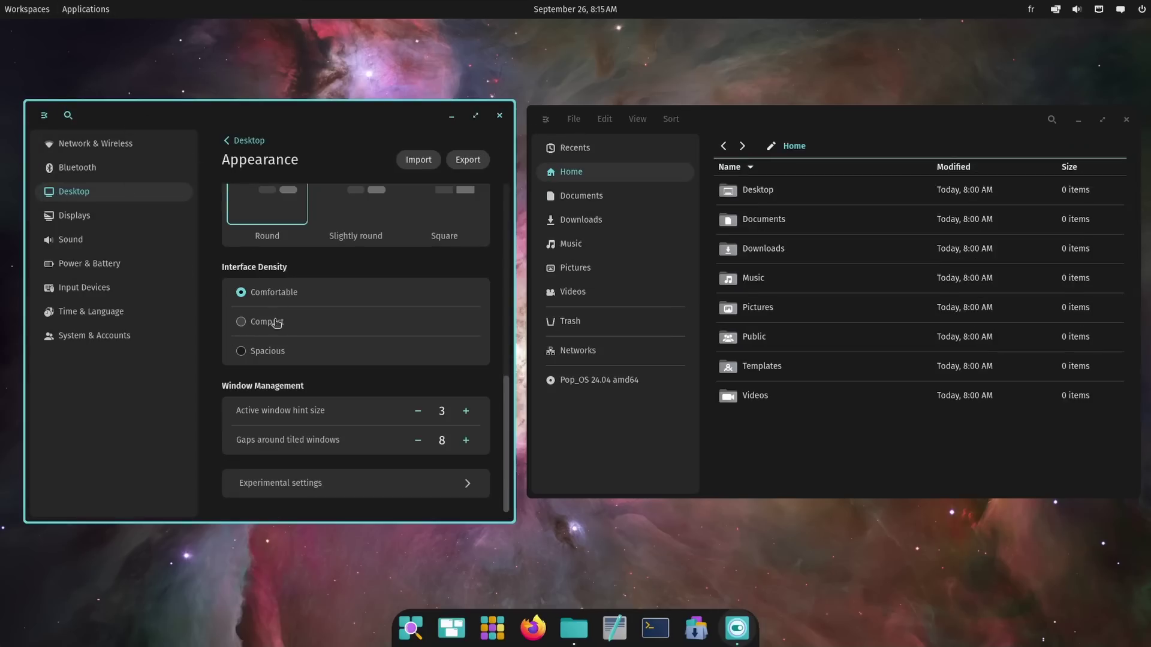
pyautogui.click(251, 326)
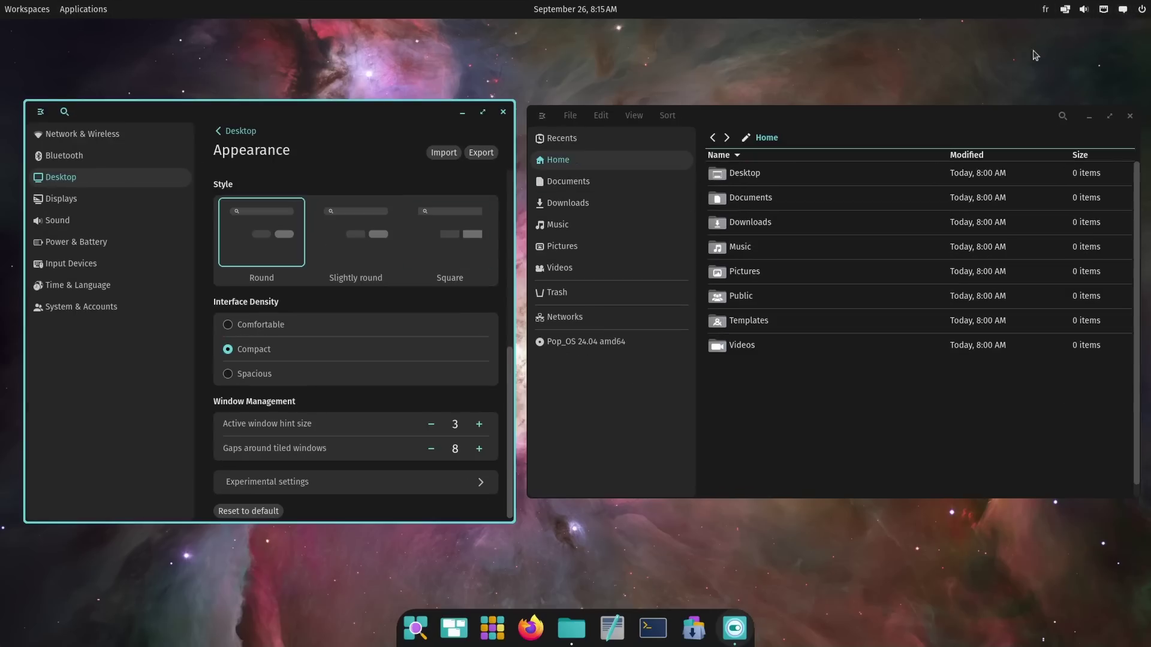
pyautogui.click(602, 118)
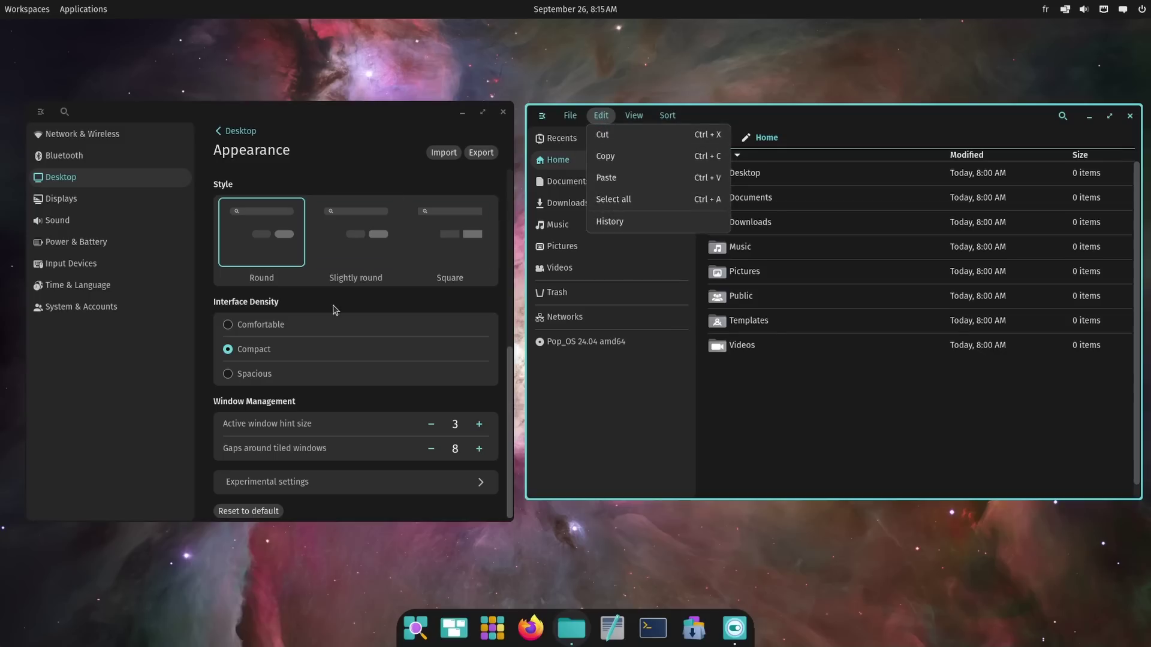
pyautogui.click(308, 324)
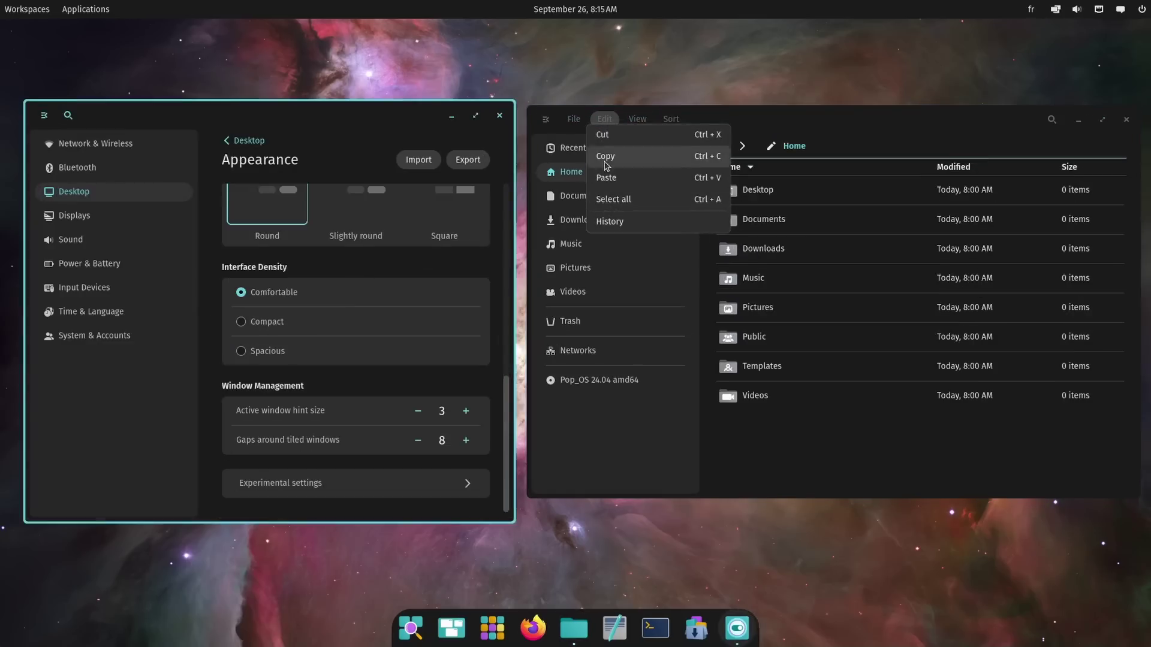
pyautogui.click(602, 119)
pyautogui.click(602, 119)
pyautogui.click(603, 119)
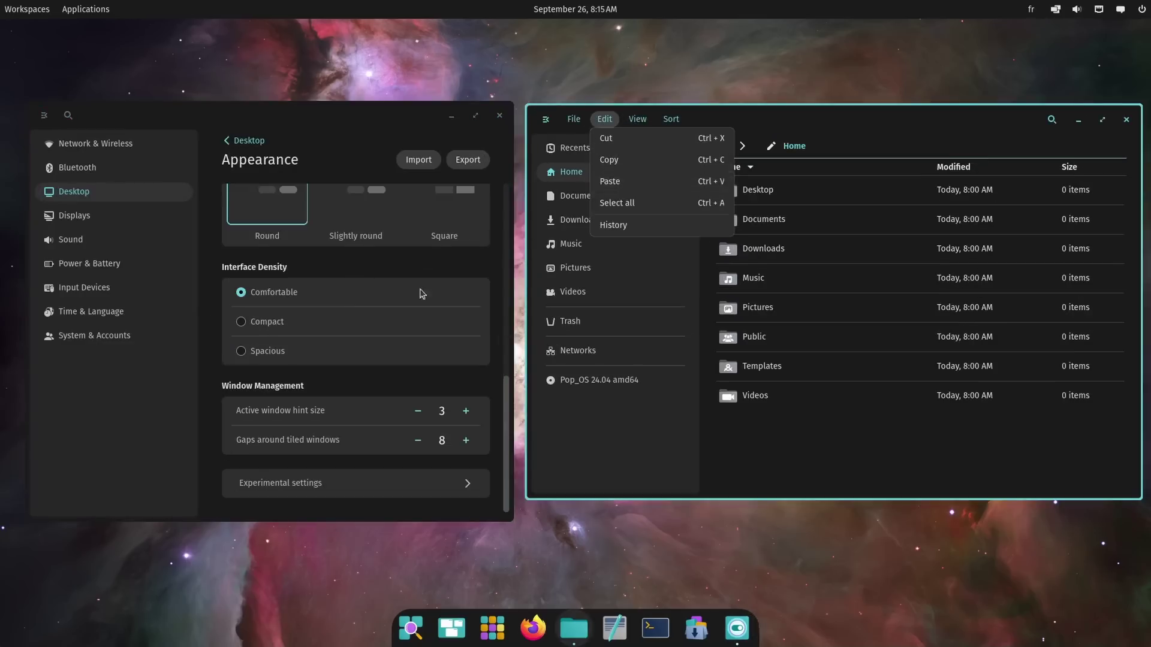
pyautogui.click(301, 316)
pyautogui.click(609, 431)
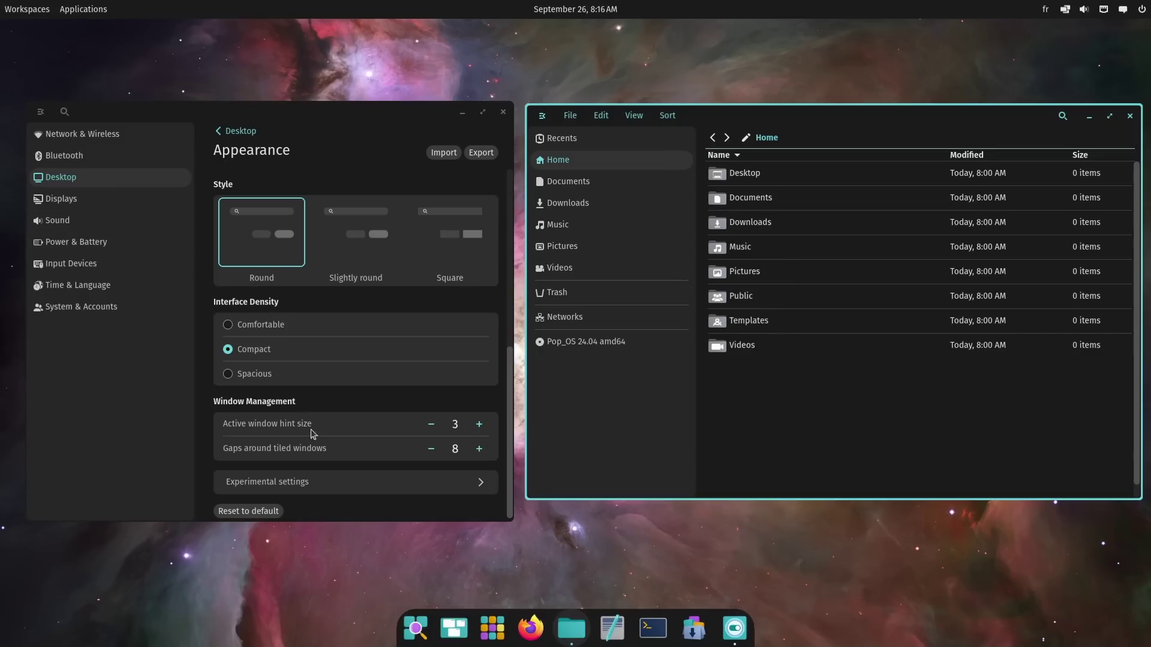
# Step: Nudge the Settings and Files windows slightly left into new positions
pyautogui.scroll(8, 347, 277)
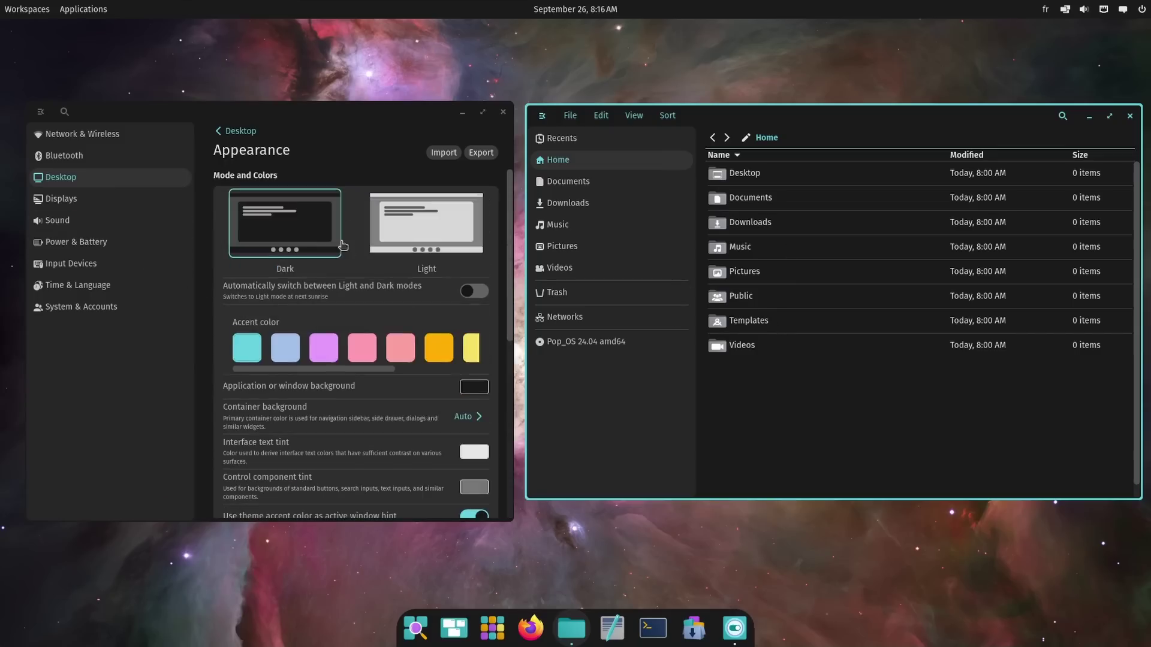
pyautogui.scroll(-8, 362, 249)
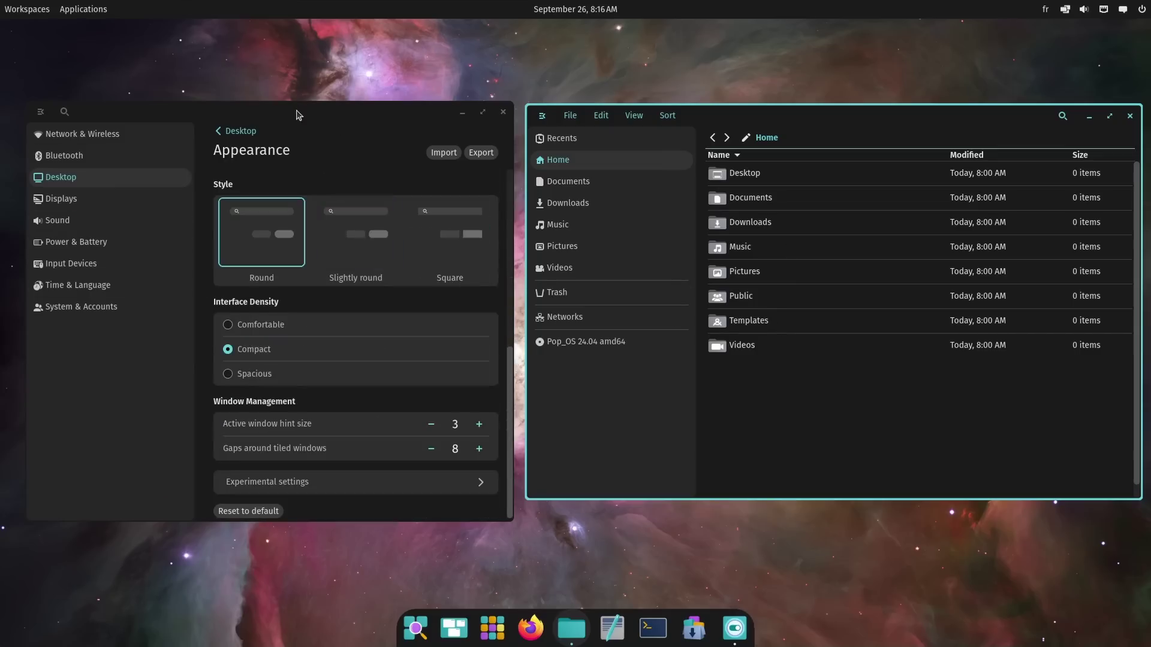
pyautogui.moveTo(298, 116)
pyautogui.mouseDown()
pyautogui.moveTo(300, 105)
pyautogui.moveTo(292, 120)
pyautogui.mouseUp()
pyautogui.moveTo(787, 124); pyautogui.dragTo(779, 124)
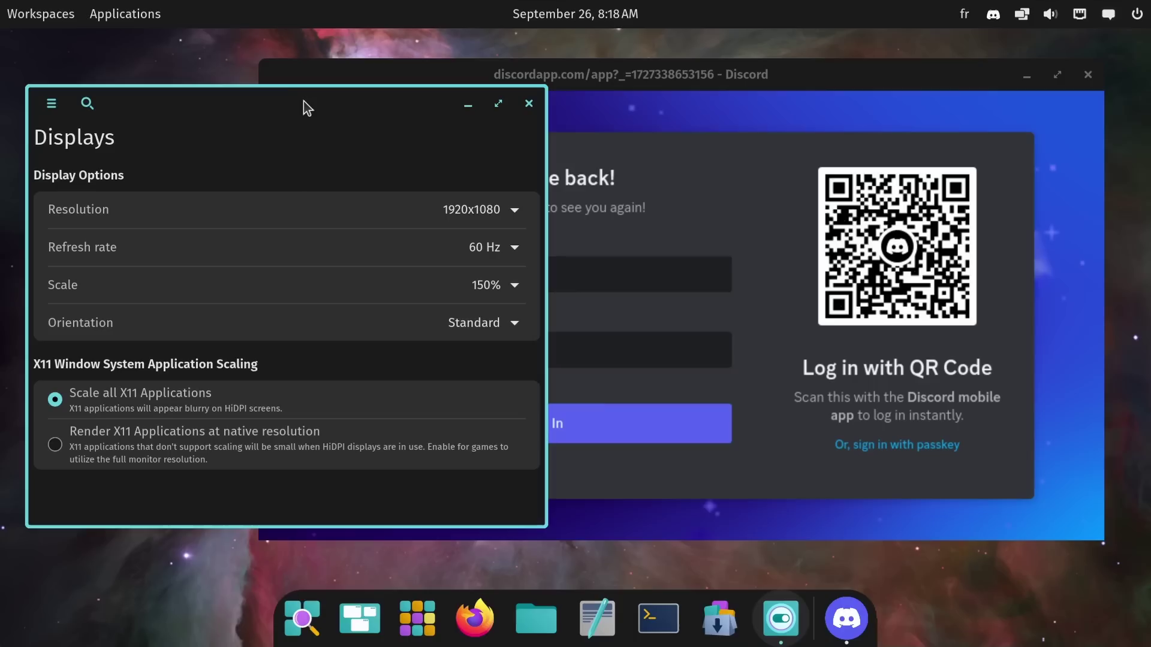
# Step: Move and widen the Displays settings window to show its sidebar, and shift Discord aside
pyautogui.moveTo(303, 108); pyautogui.dragTo(307, 100)
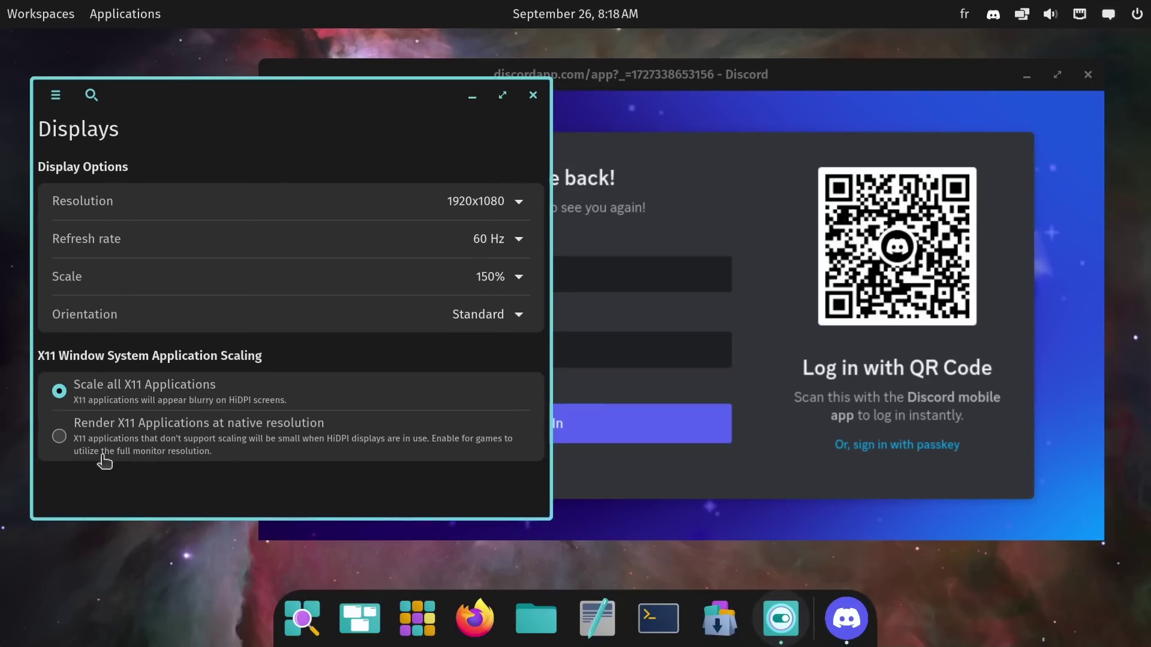
pyautogui.moveTo(290, 84); pyautogui.dragTo(310, 68)
pyautogui.moveTo(568, 125); pyautogui.dragTo(693, 144)
pyautogui.moveTo(424, 89); pyautogui.dragTo(398, 93)
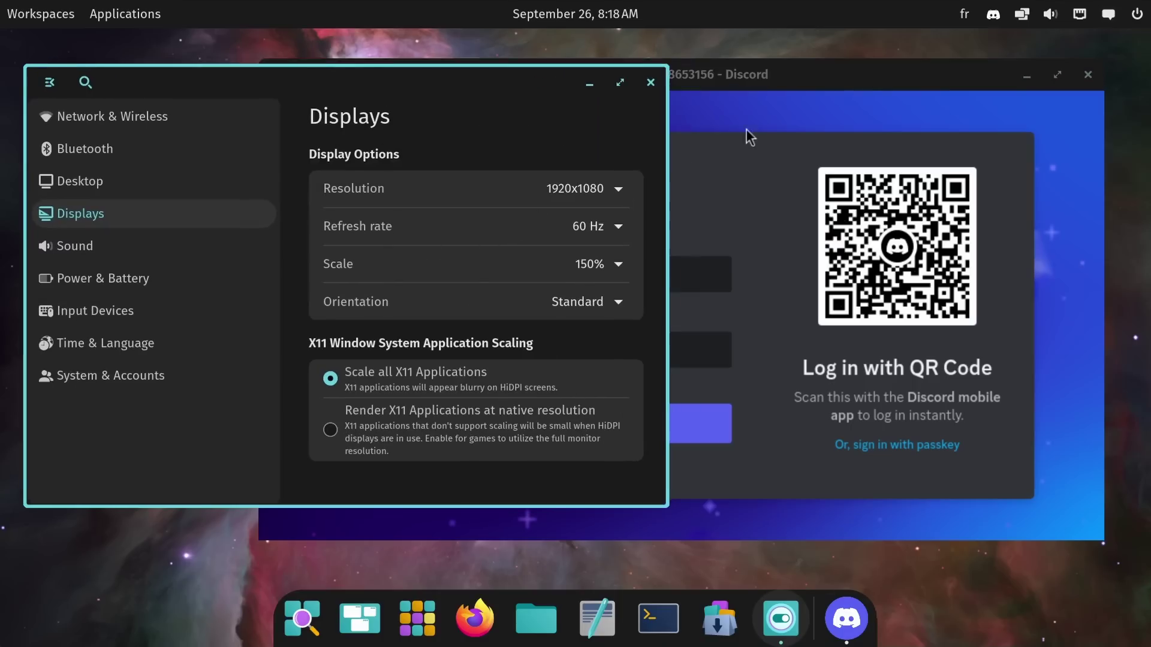
pyautogui.click(742, 82)
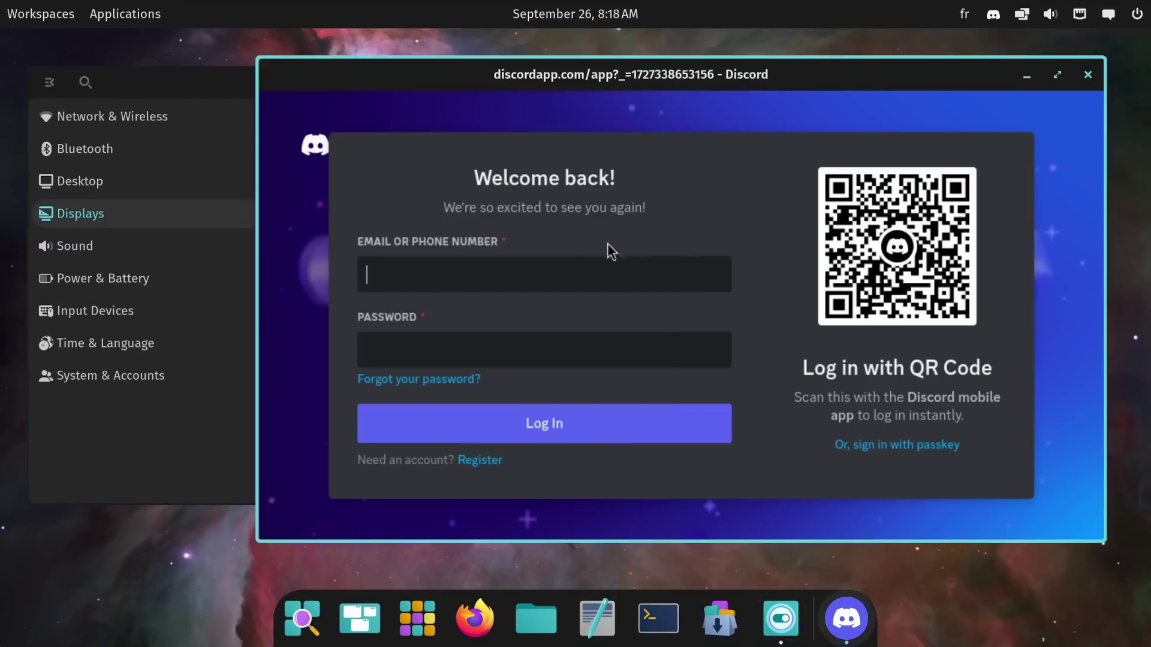
pyautogui.moveTo(682, 79); pyautogui.dragTo(666, 78)
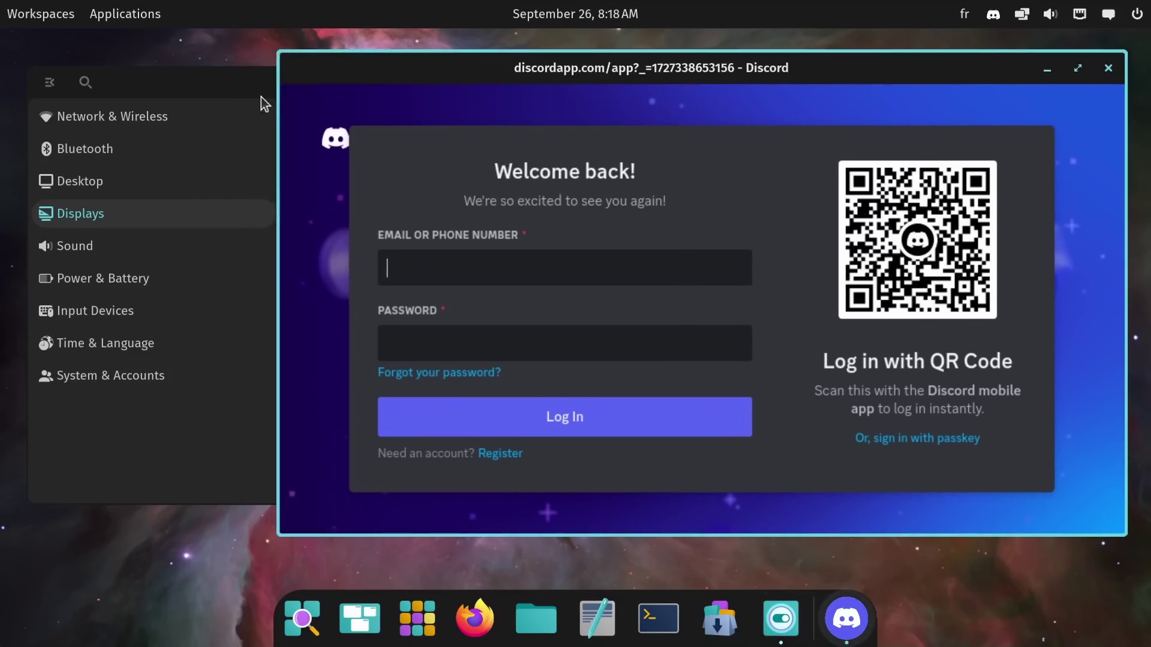
# Step: Set X11 applications to render at native resolution on the Displays page
pyautogui.click(257, 96)
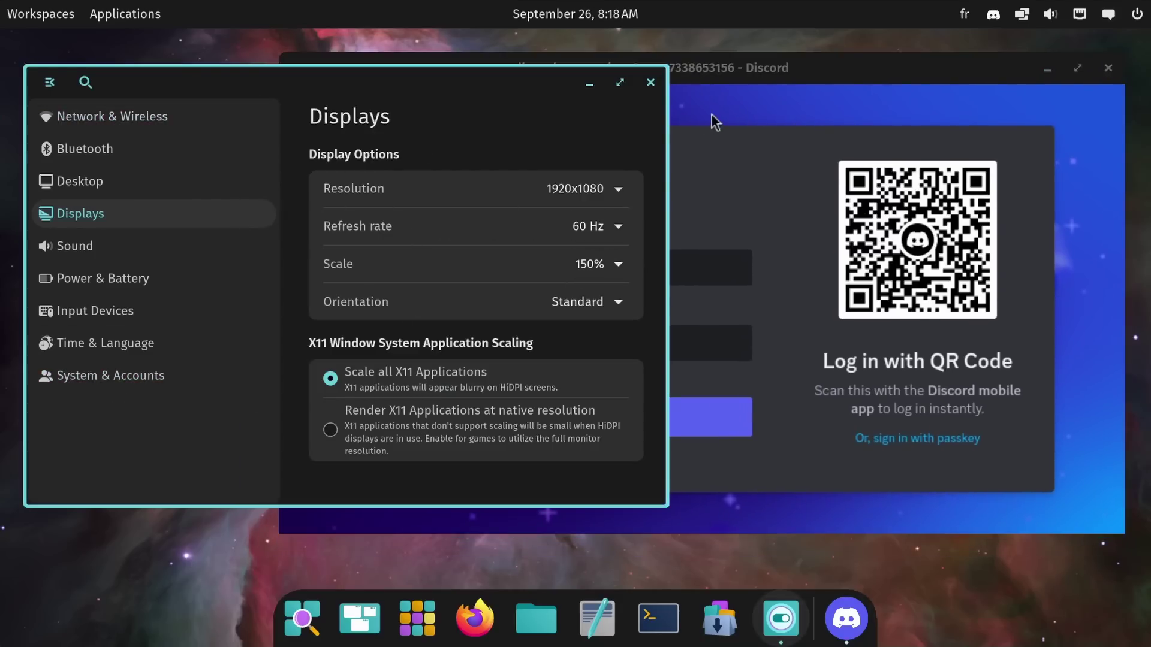
pyautogui.click(729, 84)
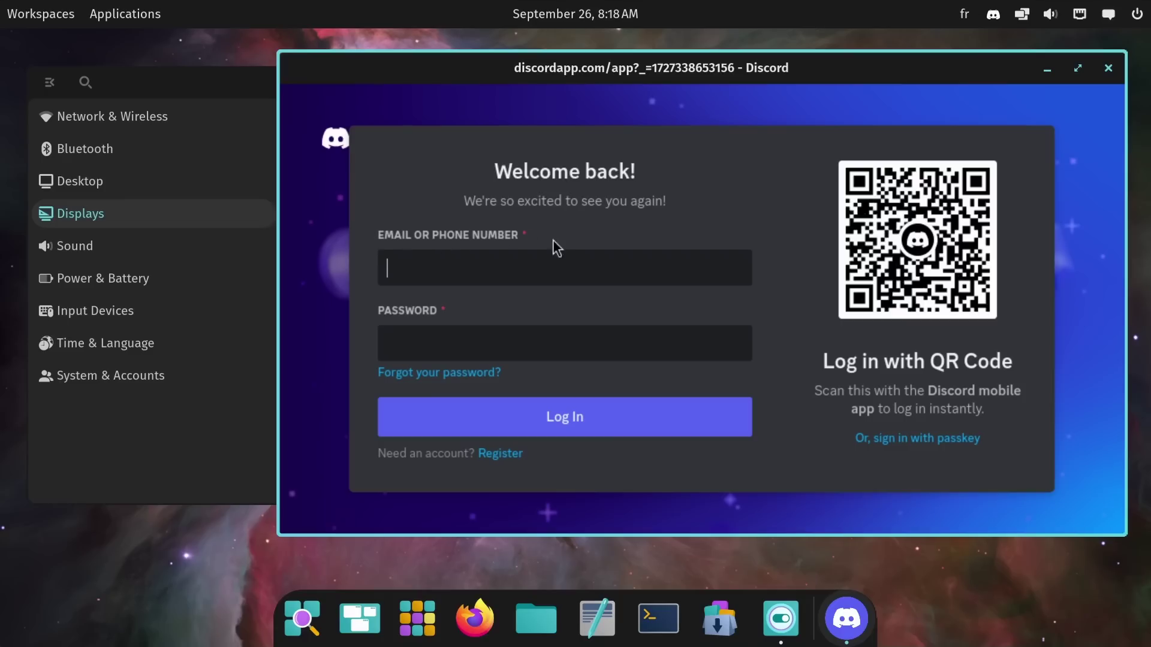
pyautogui.click(226, 103)
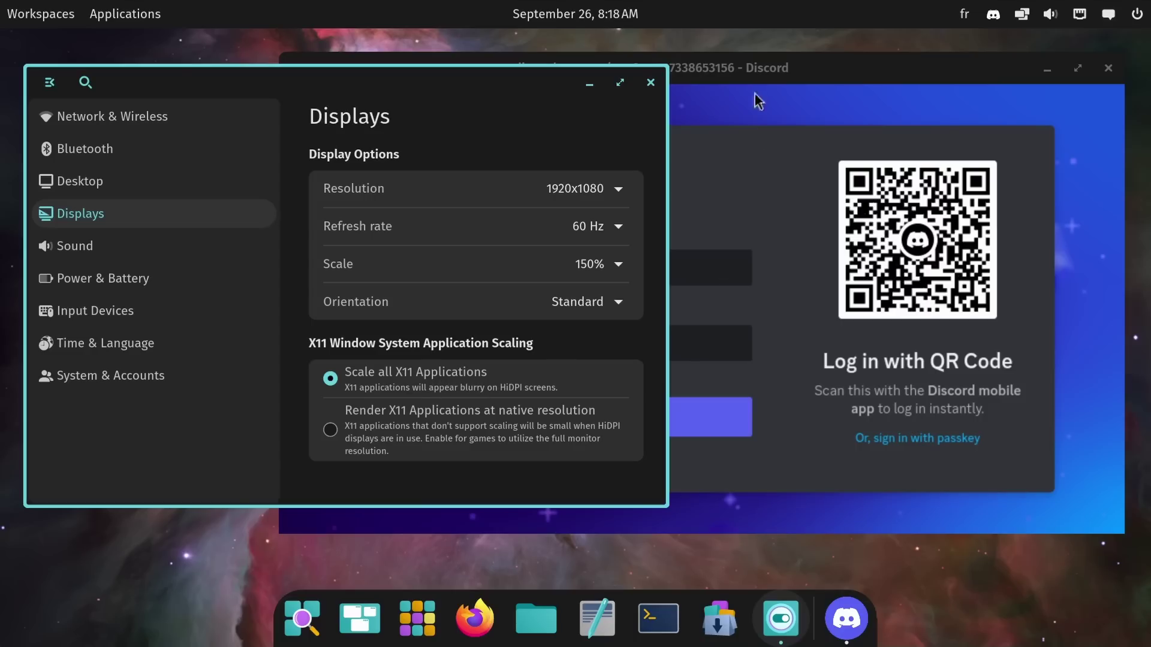
pyautogui.click(749, 69)
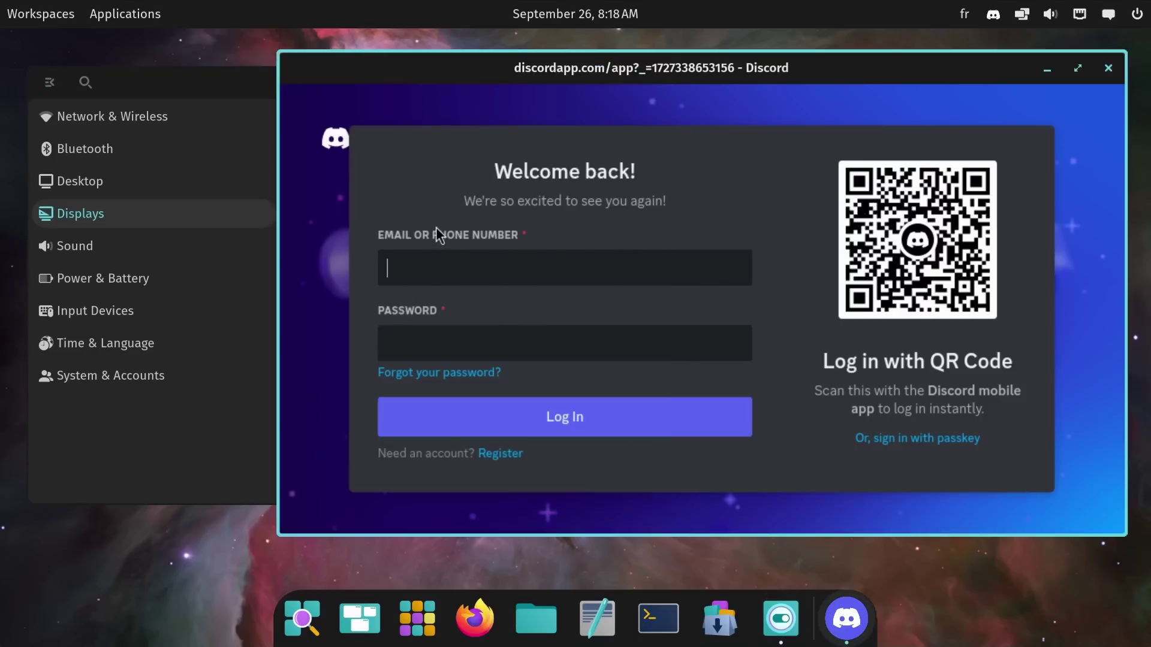
pyautogui.click(219, 92)
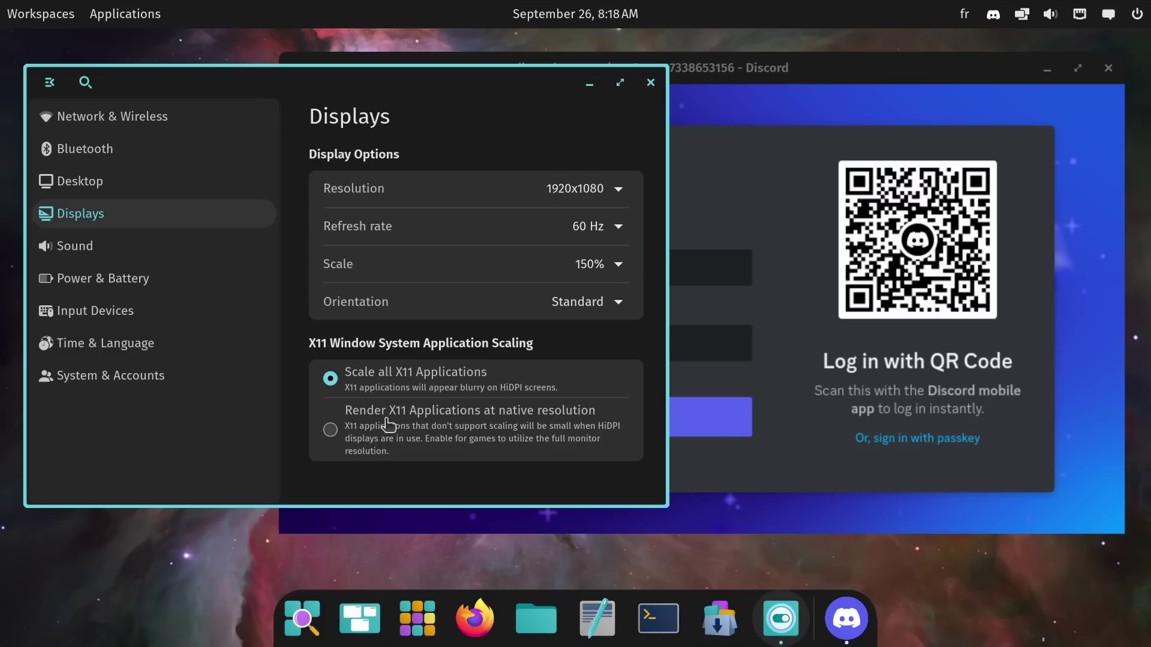
pyautogui.click(363, 428)
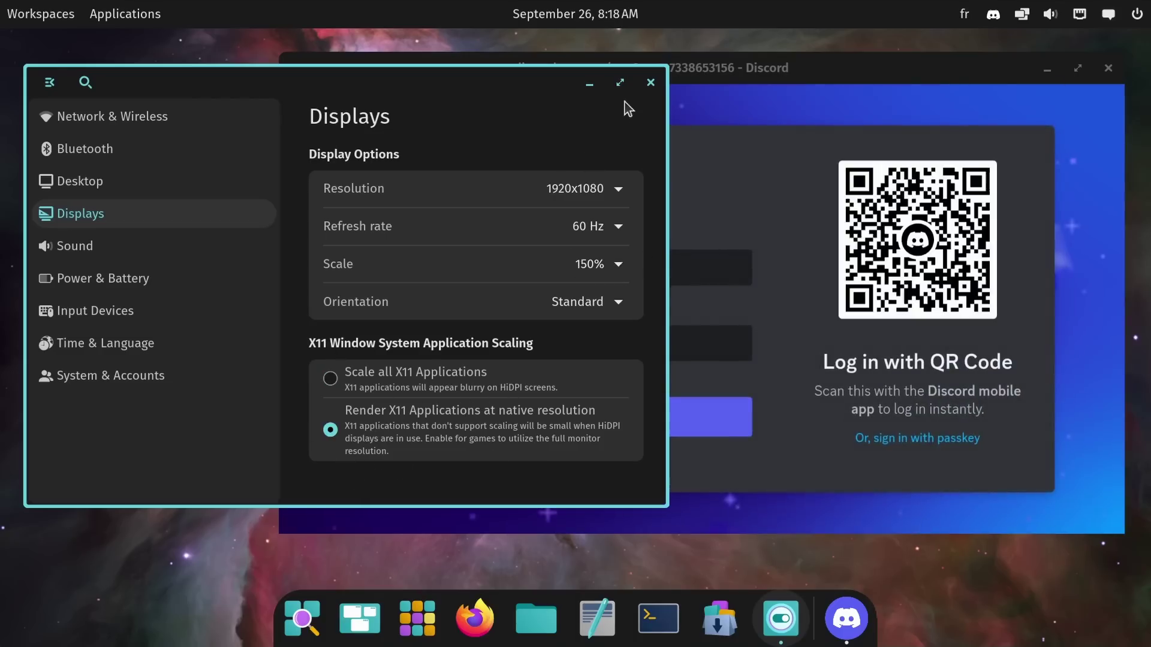
pyautogui.click(725, 76)
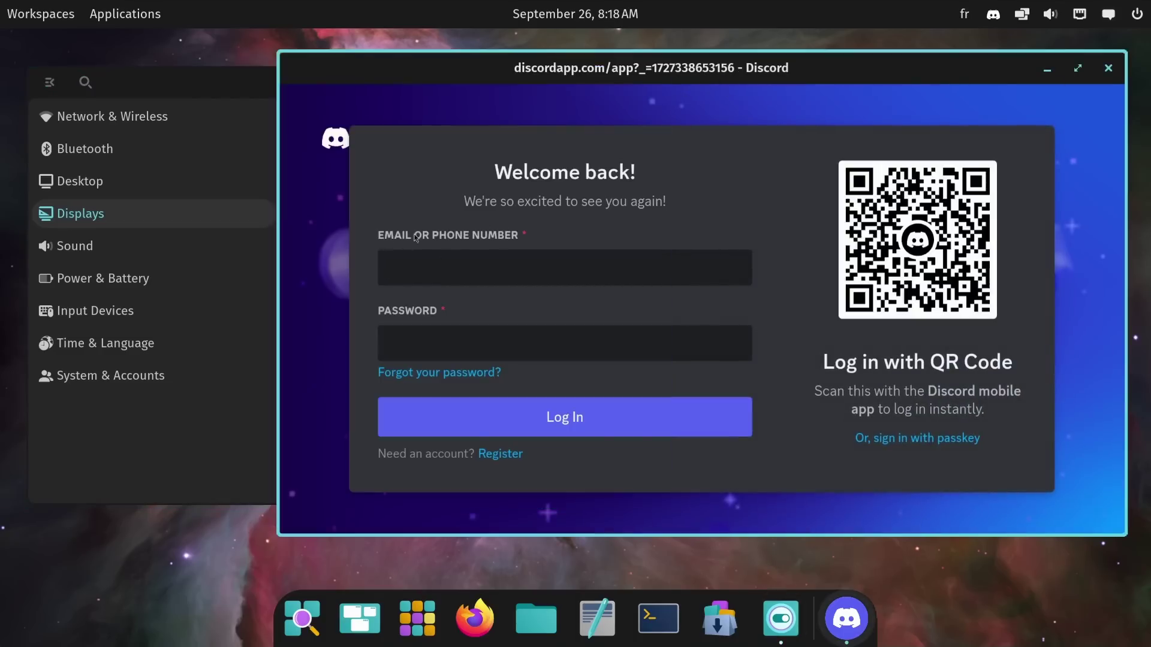
# Step: Switch X11 application scaling between scaled and native, ending on native resolution
pyautogui.moveTo(745, 76); pyautogui.dragTo(636, 93)
pyautogui.click(1054, 90)
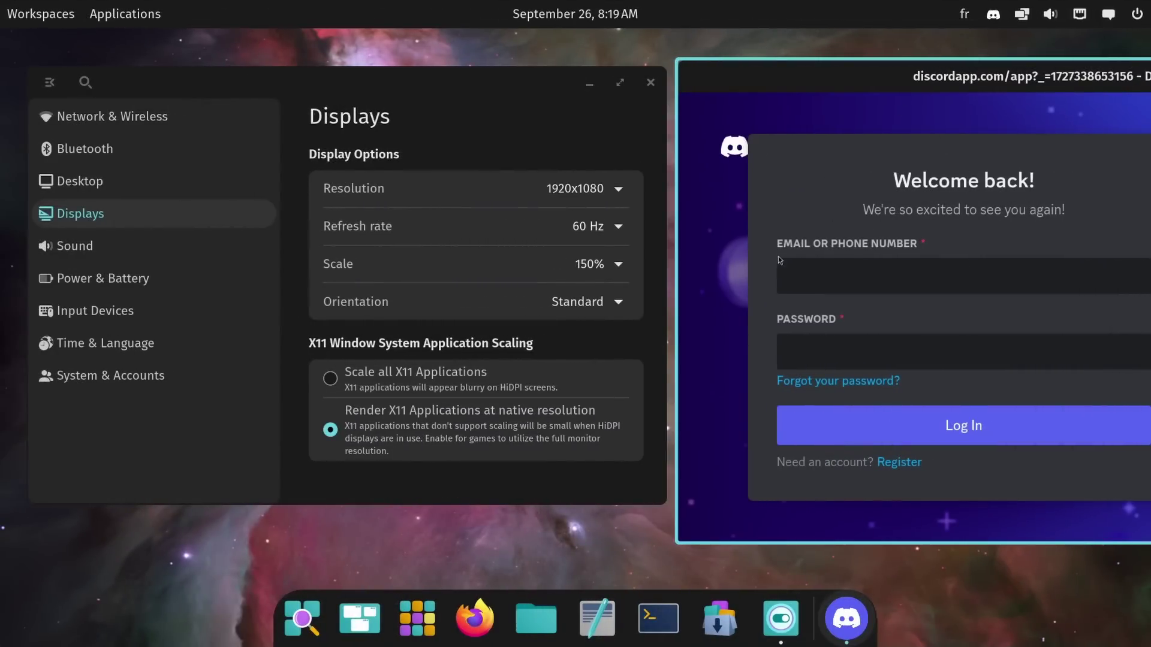
pyautogui.click(389, 373)
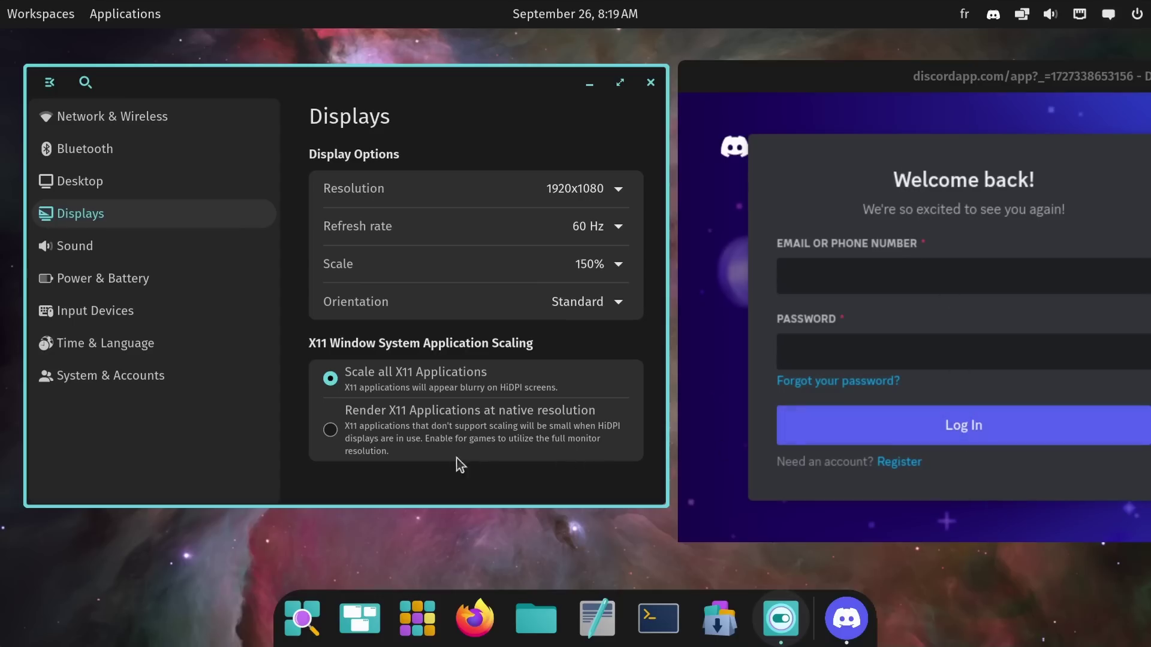
pyautogui.click(380, 437)
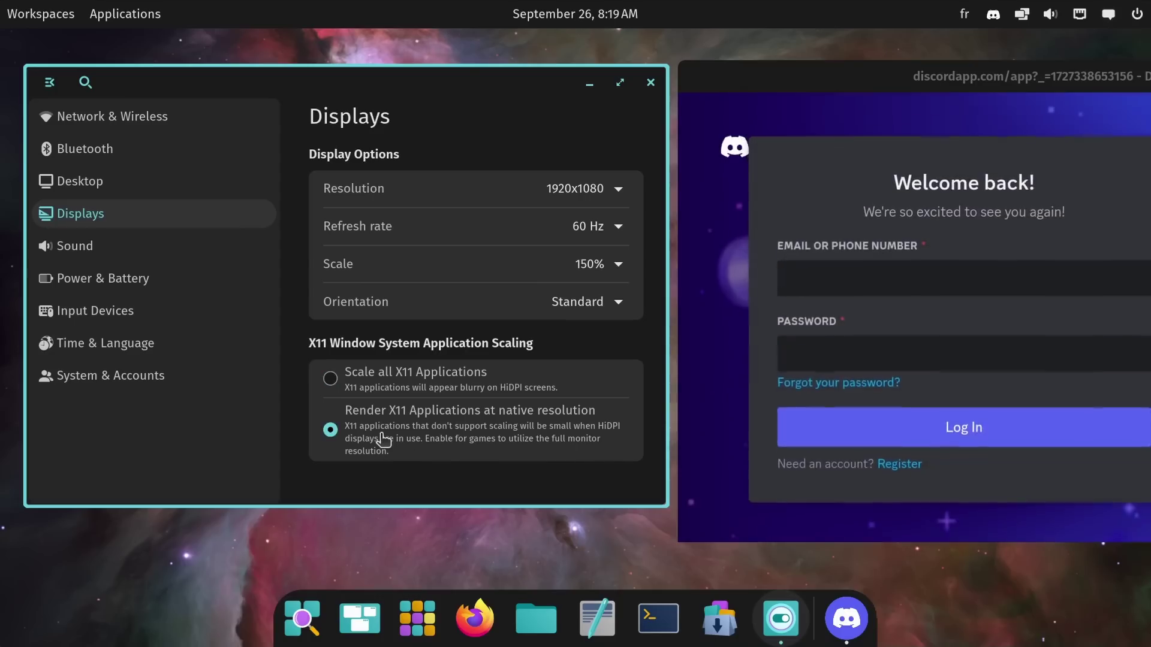
pyautogui.click(374, 381)
pyautogui.click(367, 413)
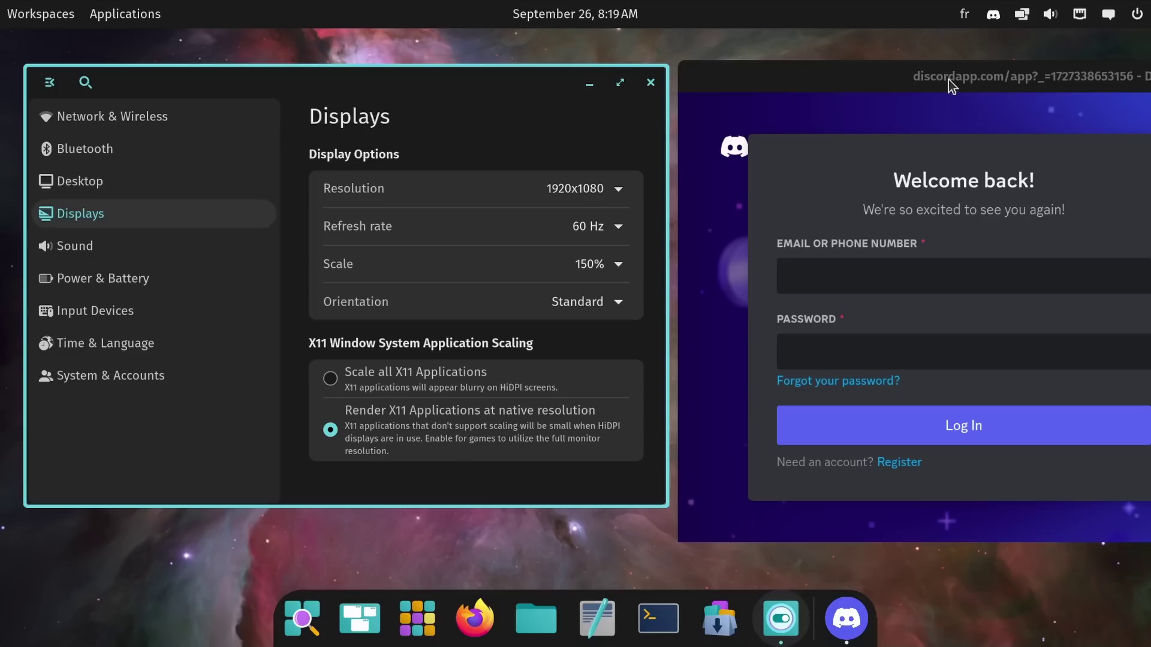
# Step: Close Discord, centre Settings, and browse the display Scale percentages, leaving 150%
pyautogui.moveTo(947, 80); pyautogui.dragTo(612, 78)
pyautogui.moveTo(1000, 76); pyautogui.dragTo(951, 77)
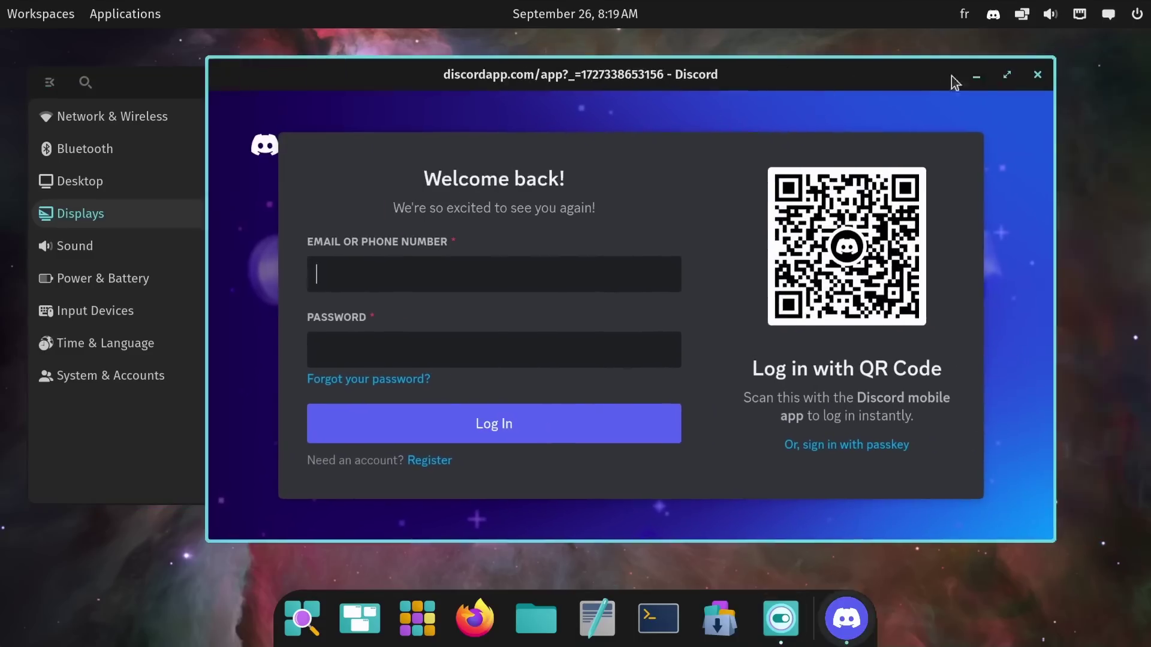
pyautogui.click(1037, 74)
pyautogui.moveTo(532, 77); pyautogui.dragTo(734, 89)
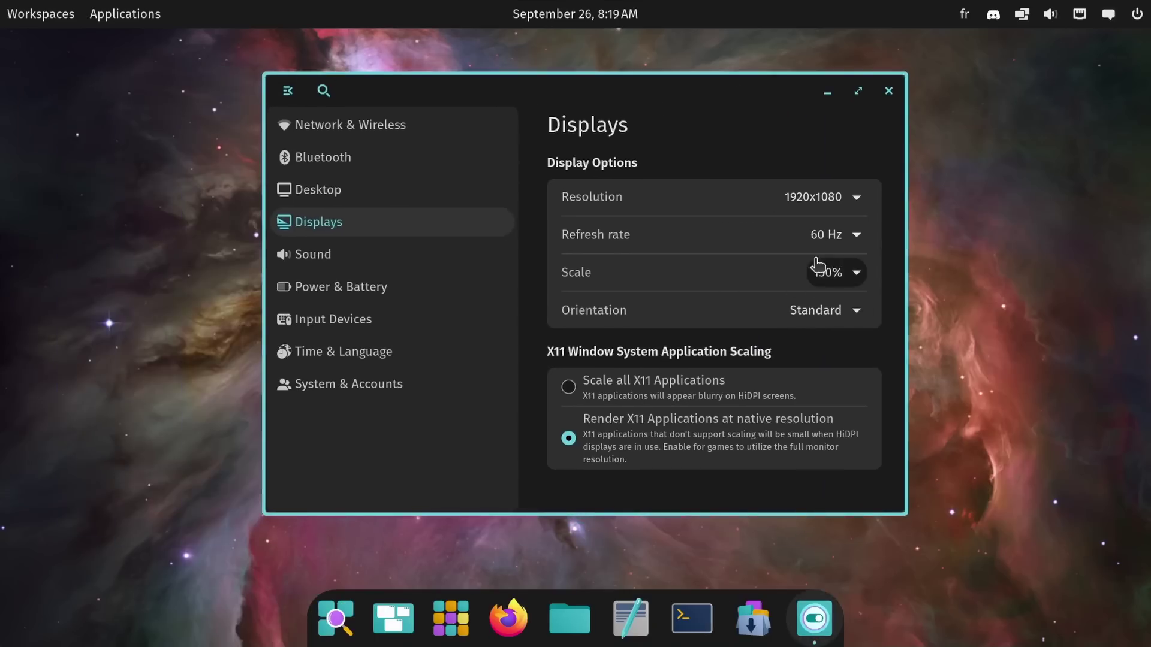
pyautogui.click(844, 280)
pyautogui.scroll(-3, 827, 318)
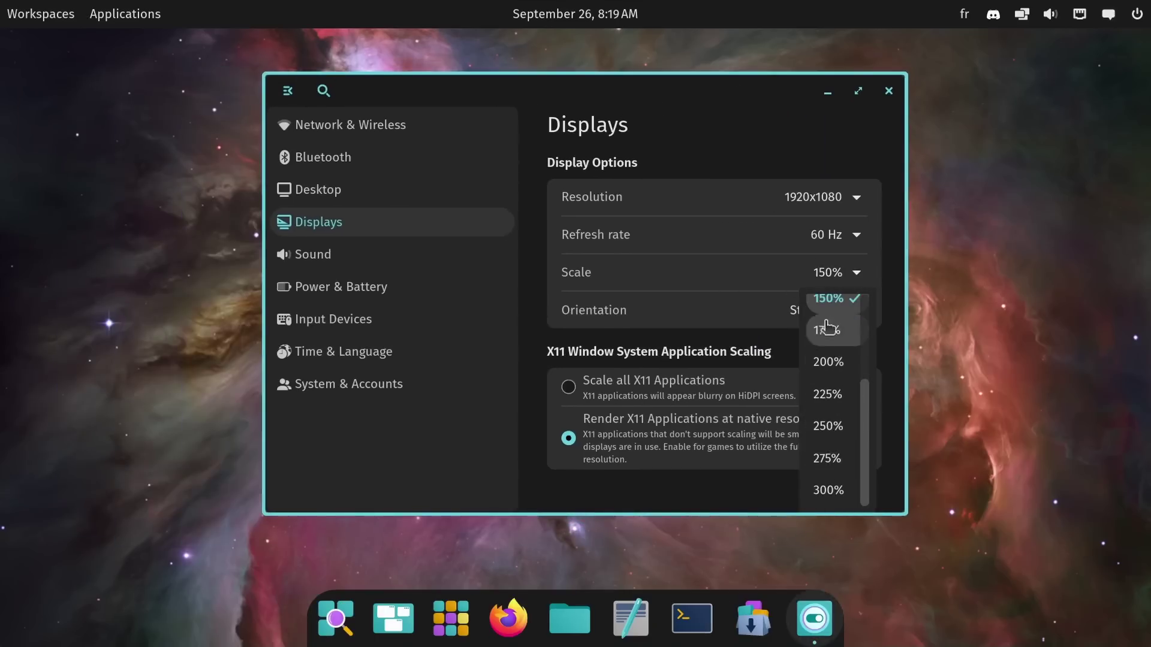
pyautogui.scroll(3, 827, 343)
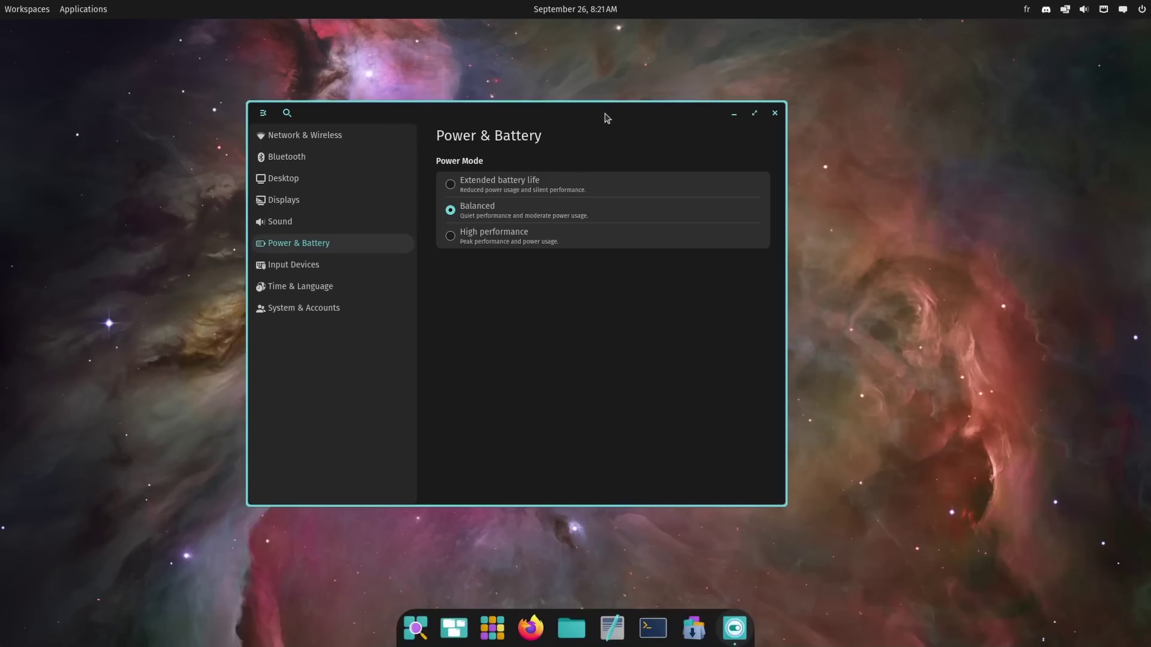
# Step: Try the Balanced, Extended battery life and High performance power modes on Power & Battery
pyautogui.moveTo(605, 114); pyautogui.dragTo(603, 110)
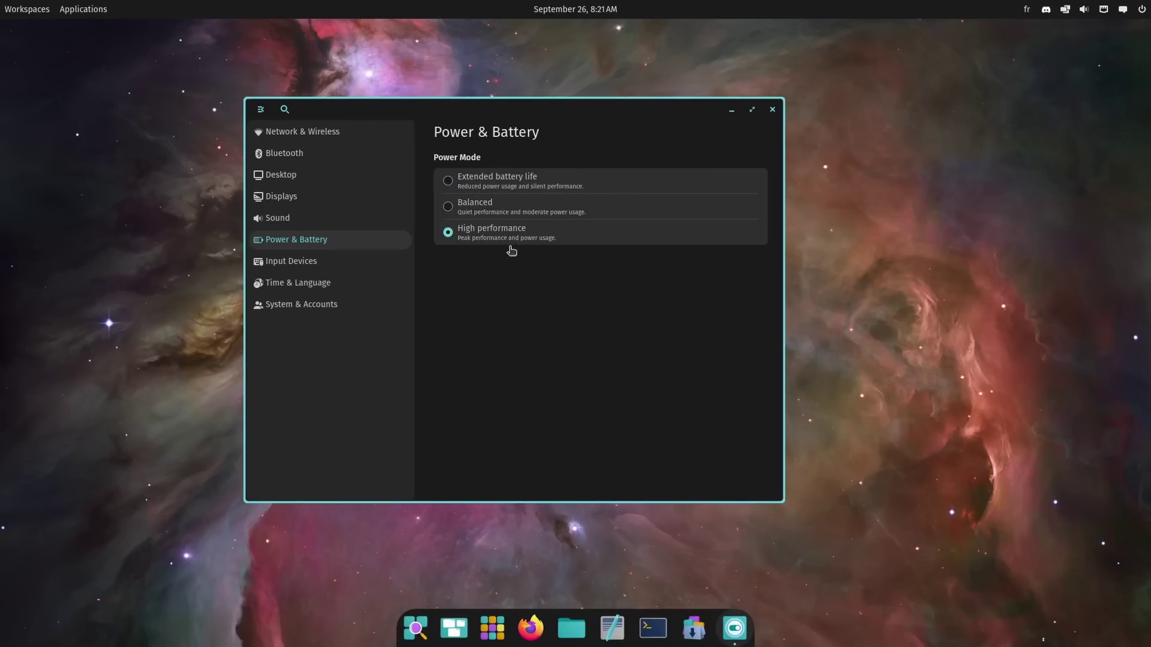
pyautogui.click(488, 214)
pyautogui.moveTo(547, 116); pyautogui.dragTo(574, 152)
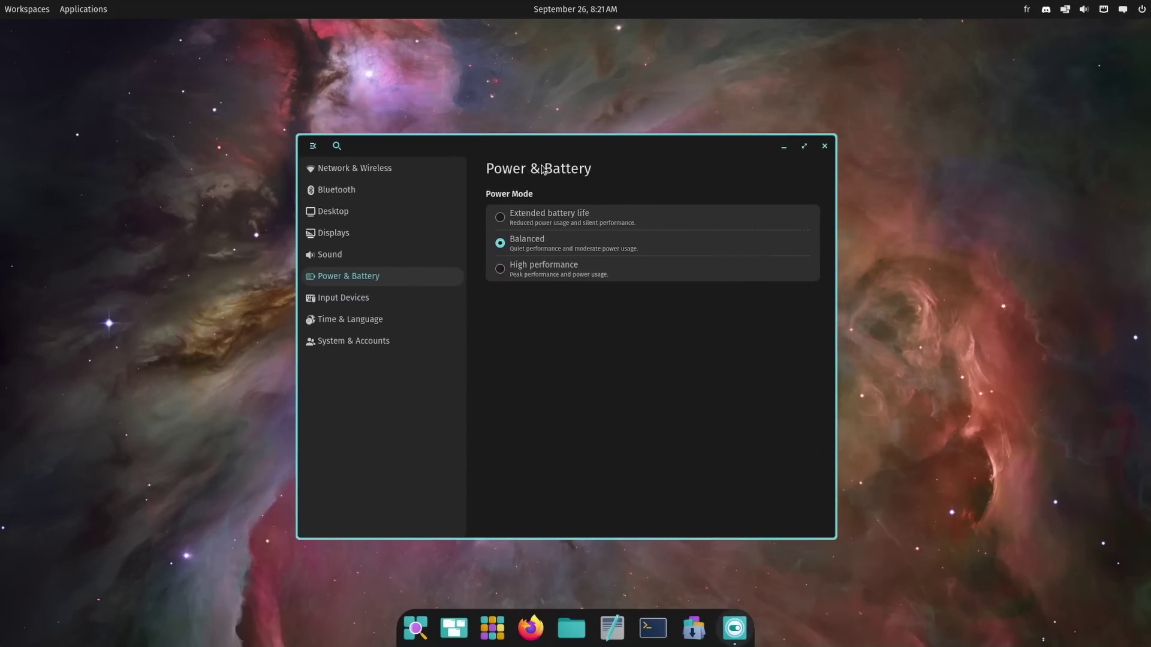
pyautogui.moveTo(574, 150); pyautogui.dragTo(558, 137)
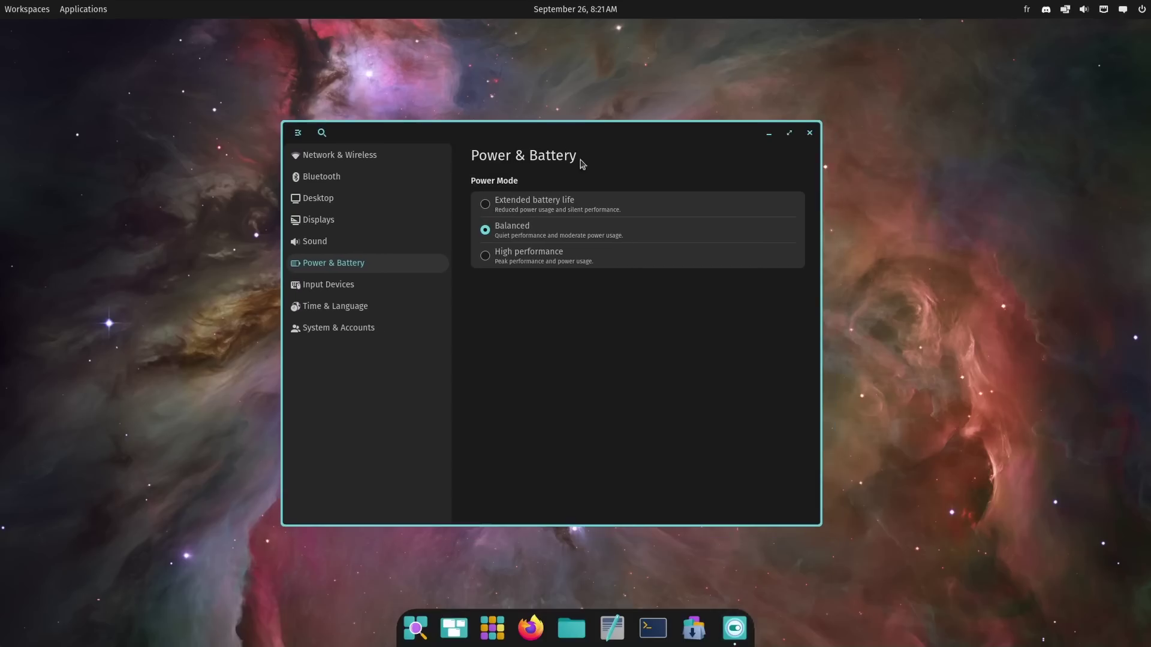
pyautogui.click(552, 209)
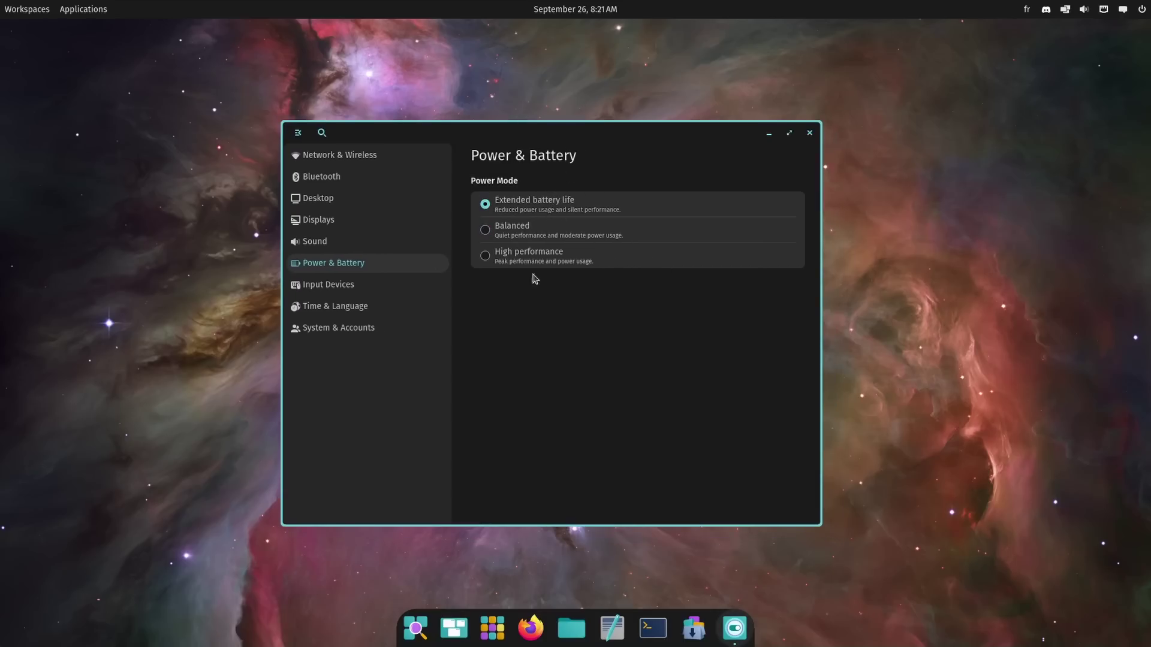
pyautogui.click(507, 264)
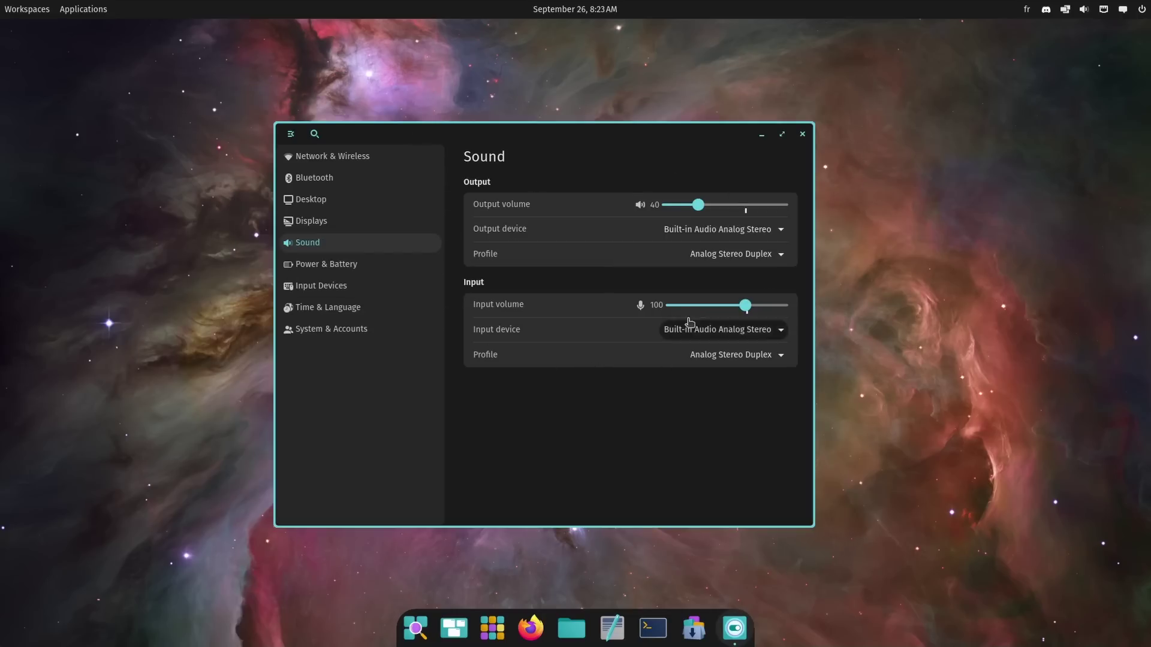
pyautogui.click(743, 232)
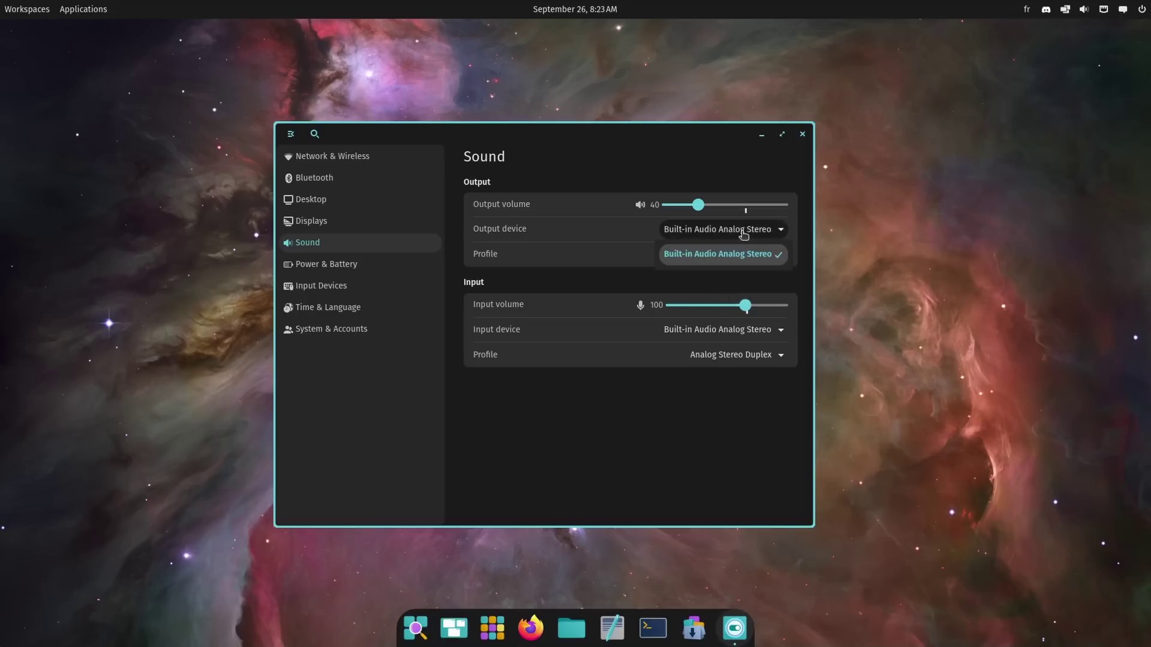
pyautogui.click(726, 324)
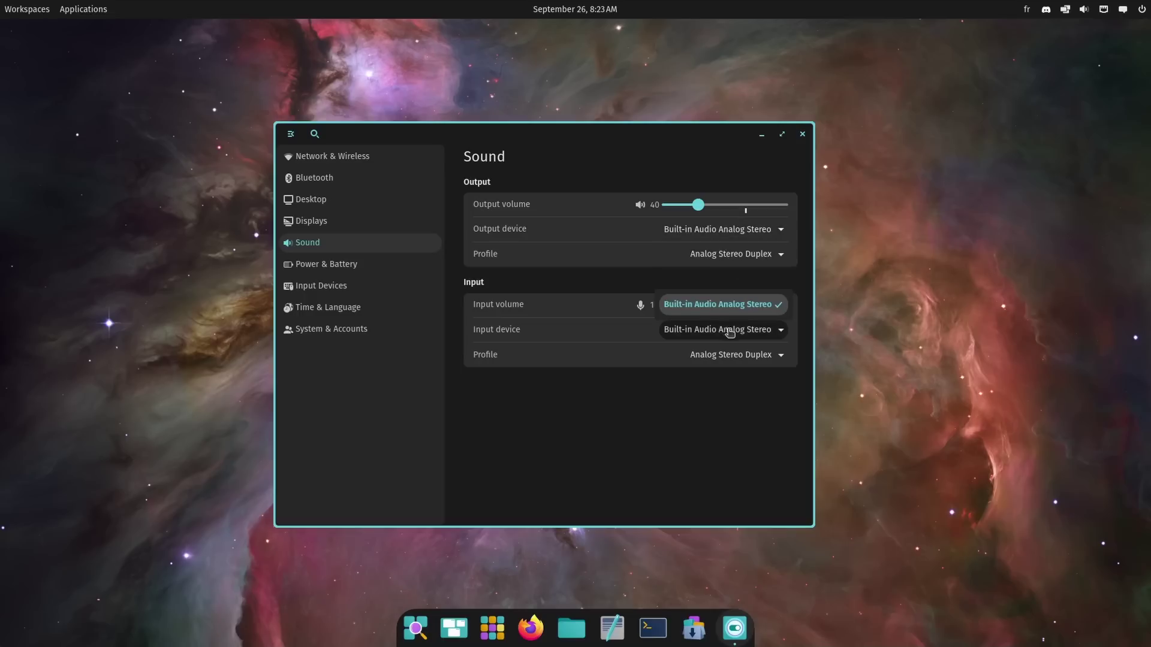
pyautogui.click(718, 240)
pyautogui.click(732, 251)
pyautogui.click(731, 253)
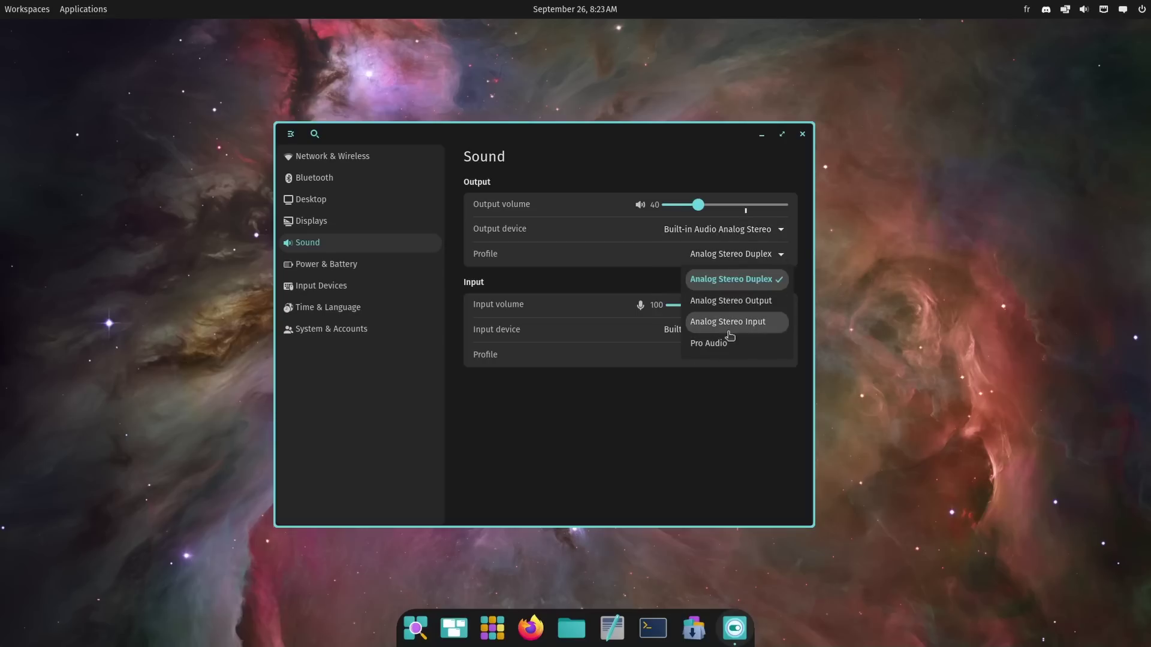
pyautogui.click(639, 447)
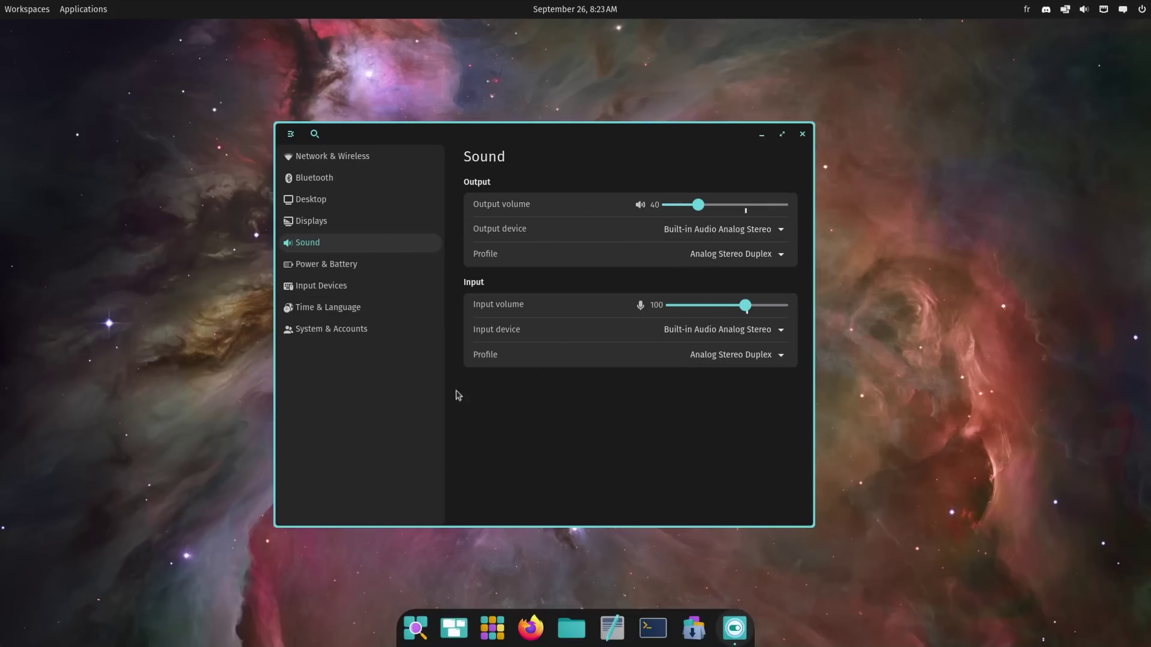
pyautogui.click(343, 180)
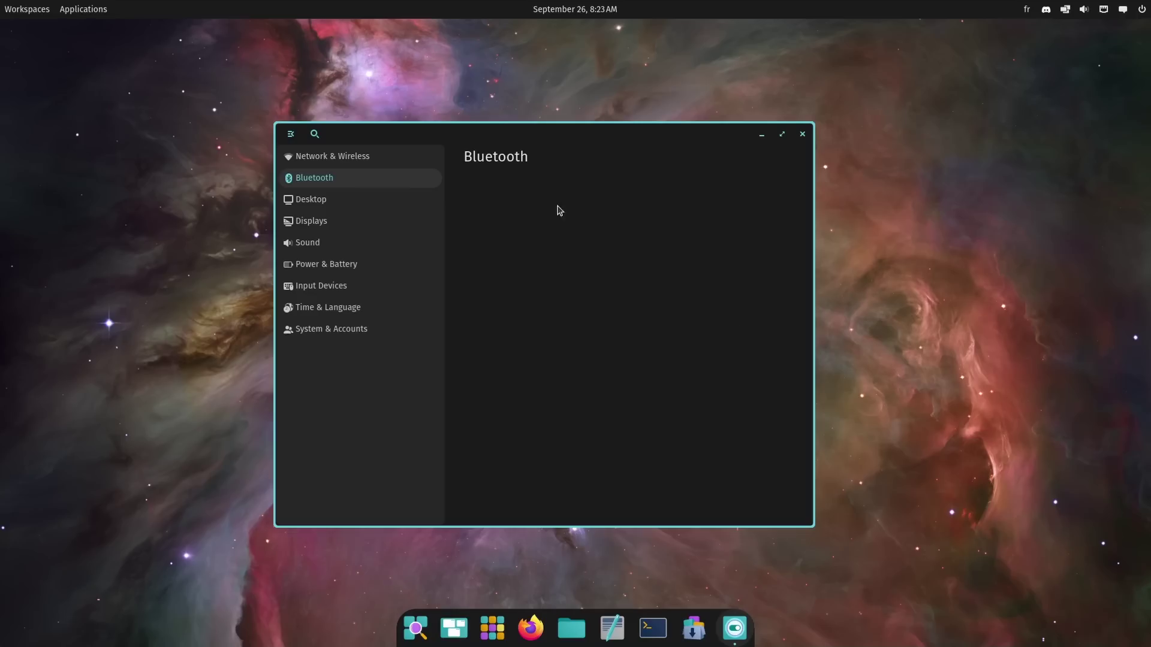
pyautogui.click(377, 243)
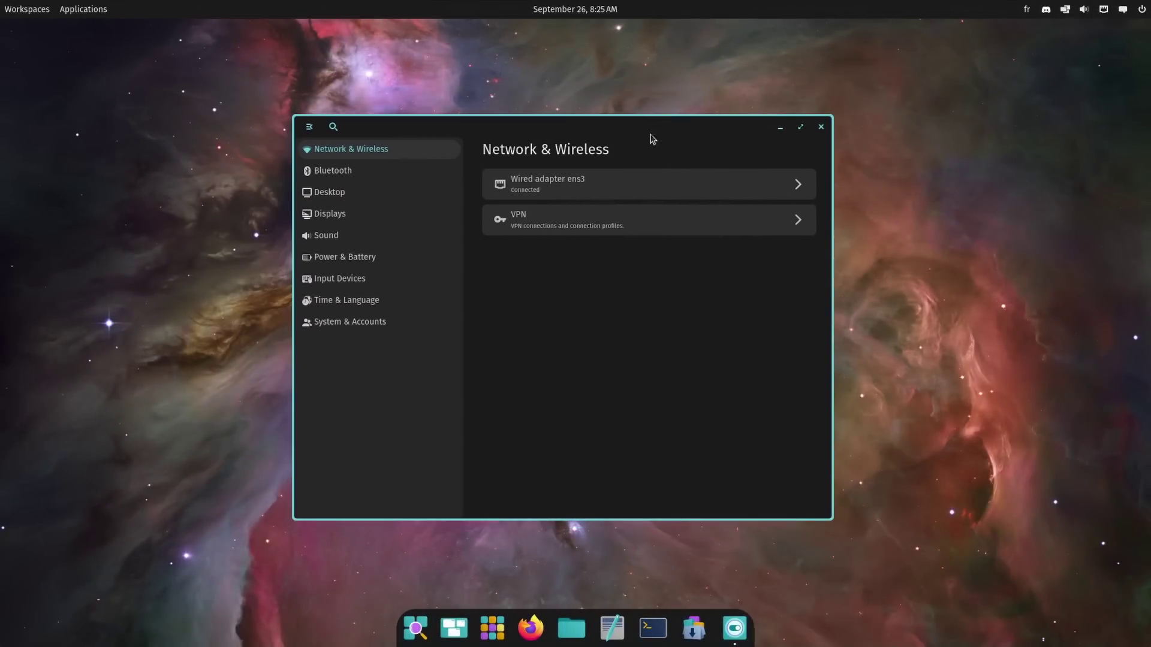
# Step: Open the editor for Wired connection 1 on adapter ens3, arranging it beside Settings
pyautogui.click(583, 192)
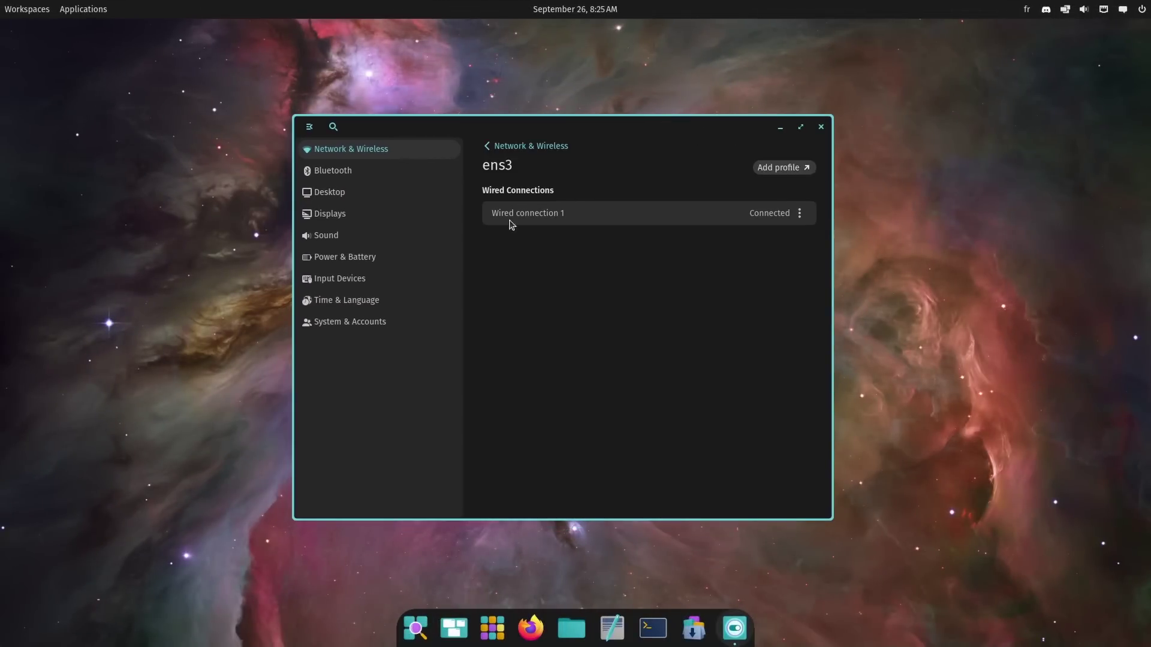
pyautogui.click(801, 214)
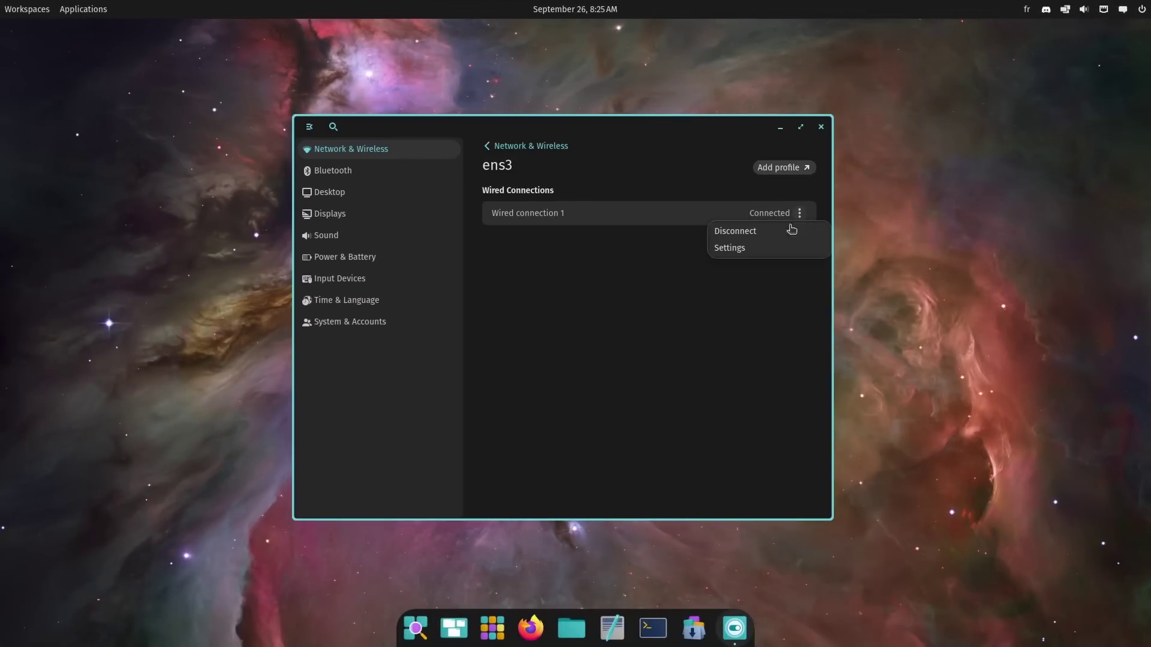
pyautogui.click(746, 254)
pyautogui.moveTo(615, 102); pyautogui.dragTo(873, 121)
pyautogui.moveTo(587, 131); pyautogui.dragTo(356, 122)
pyautogui.moveTo(736, 135); pyautogui.dragTo(724, 144)
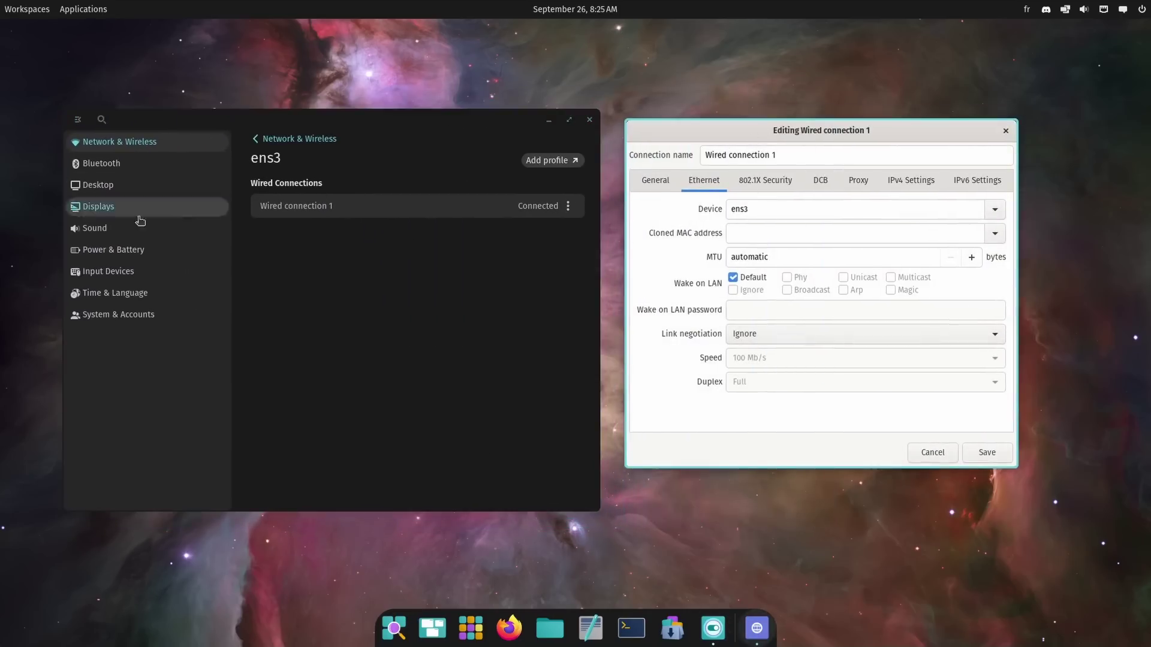
pyautogui.click(379, 331)
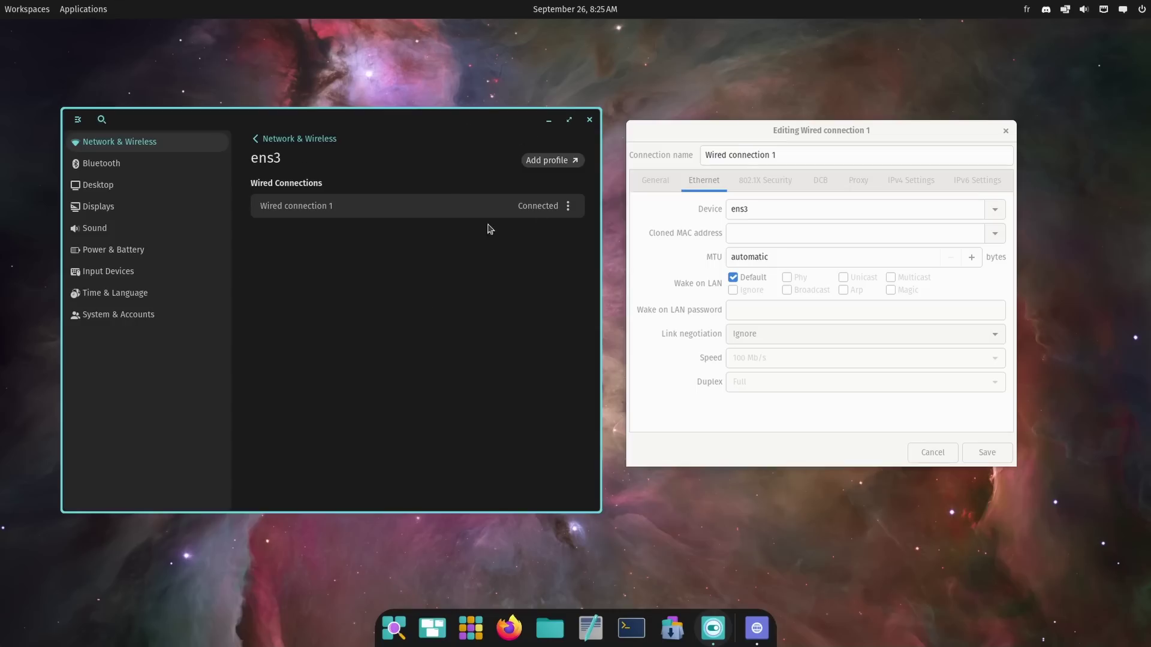
pyautogui.click(846, 136)
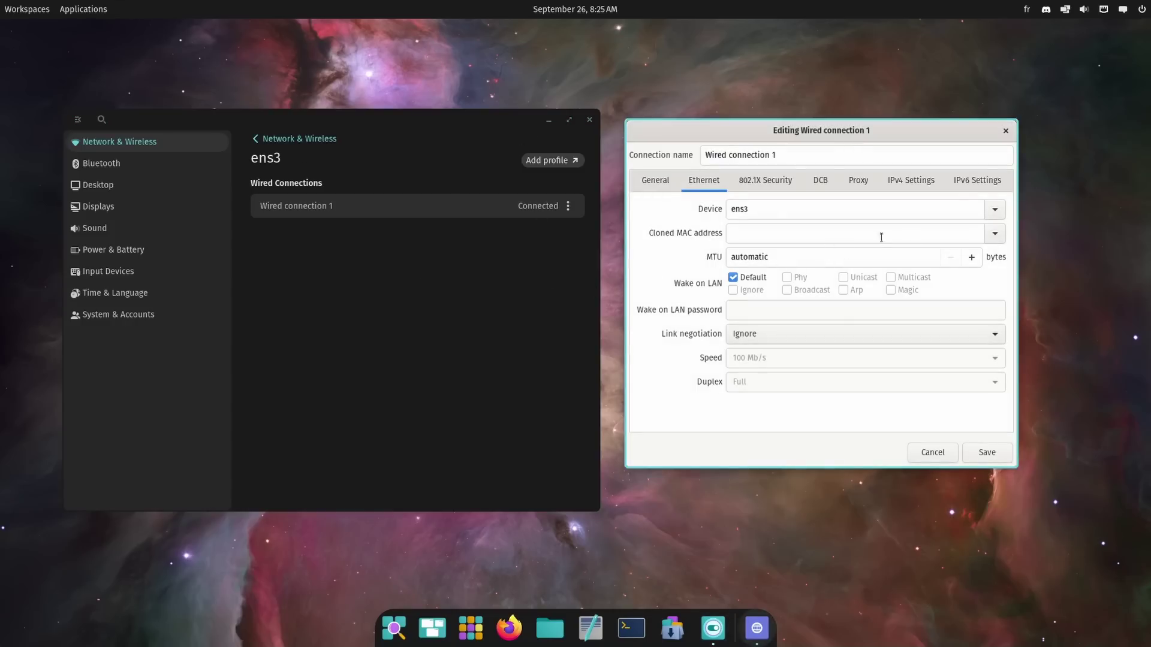
# Step: View the General, Ethernet, 802.1X Security, DCB, Proxy, IPv4 and IPv6 tabs, then close the editor
pyautogui.click(656, 181)
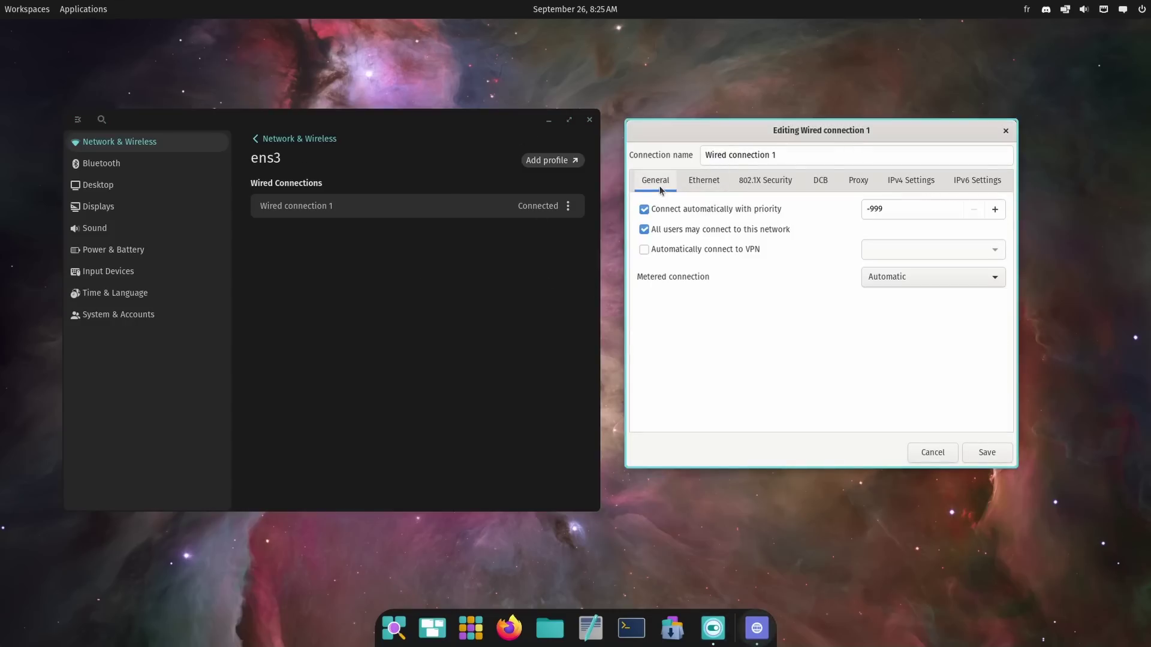
pyautogui.click(704, 180)
pyautogui.click(764, 180)
pyautogui.click(824, 181)
pyautogui.click(858, 180)
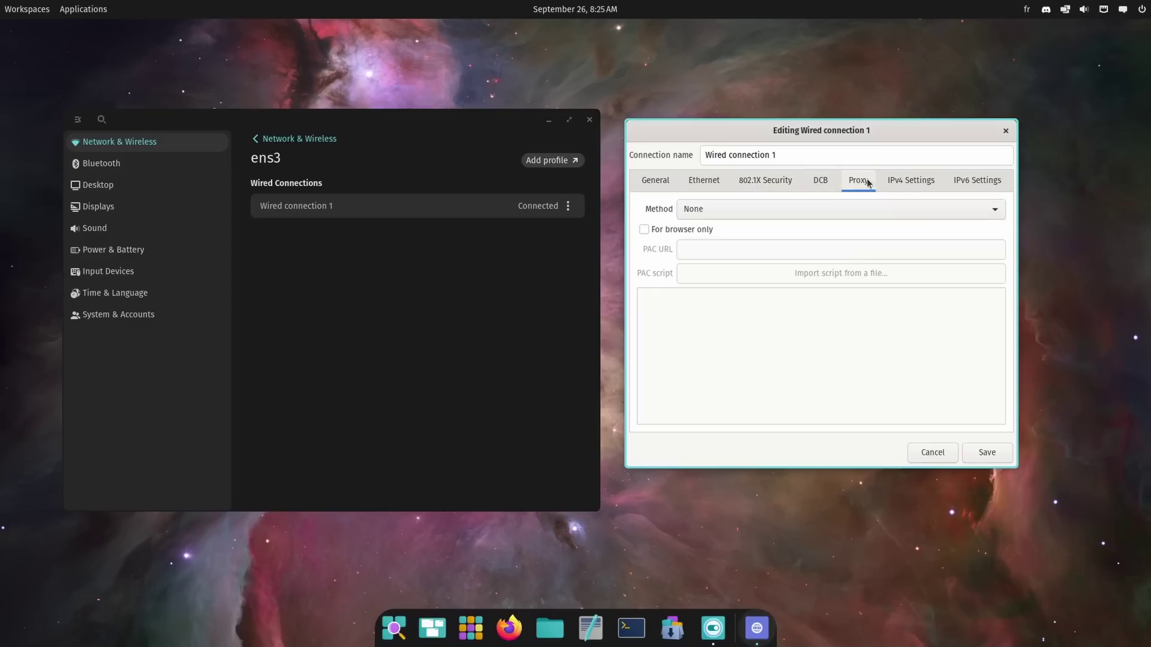
pyautogui.click(910, 181)
pyautogui.click(986, 183)
pyautogui.click(652, 183)
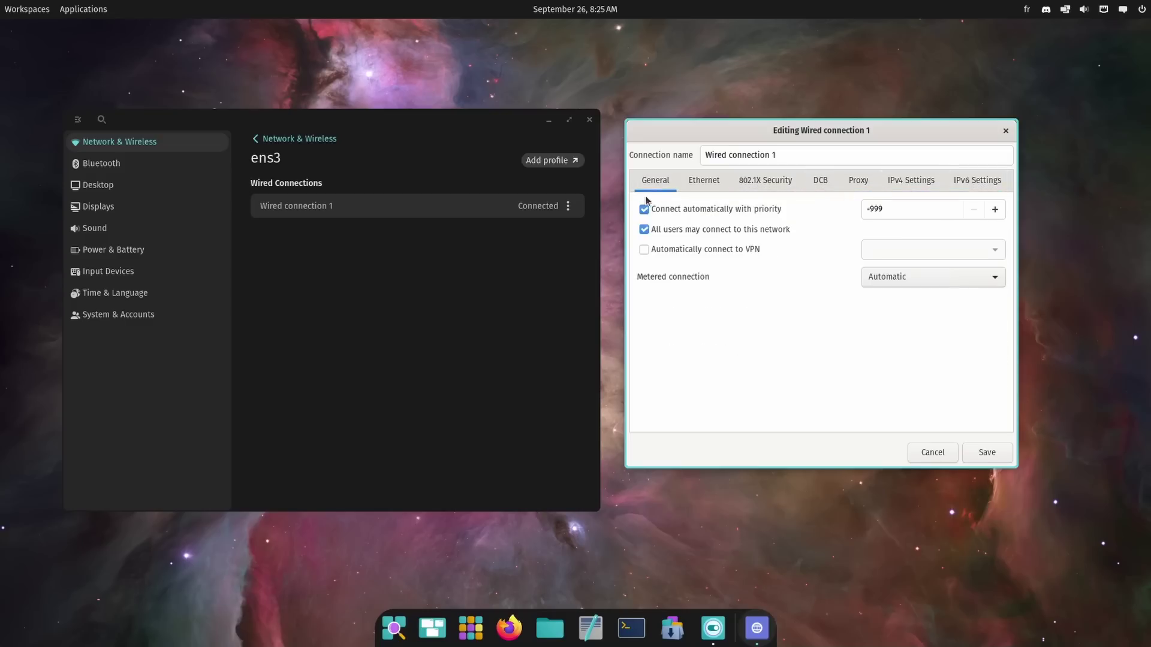
pyautogui.moveTo(770, 140); pyautogui.dragTo(729, 180)
pyautogui.click(965, 171)
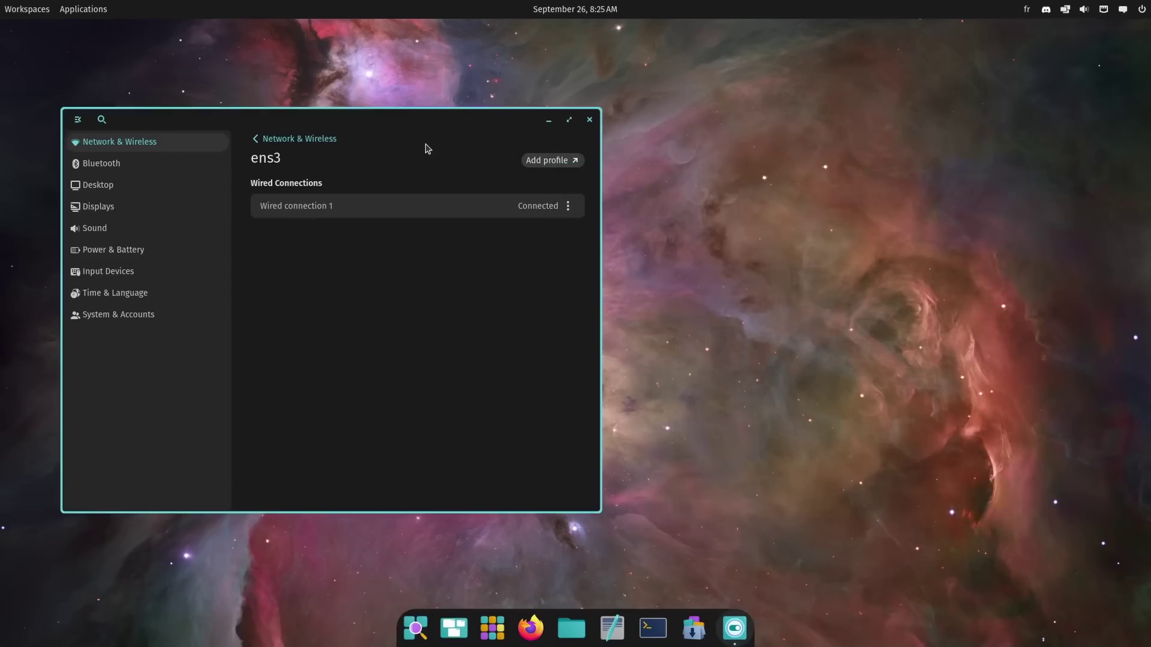
# Step: Visit the VPN connections page and return to the Network & Wireless overview
pyautogui.click(331, 143)
pyautogui.moveTo(383, 126); pyautogui.dragTo(621, 132)
pyautogui.click(592, 222)
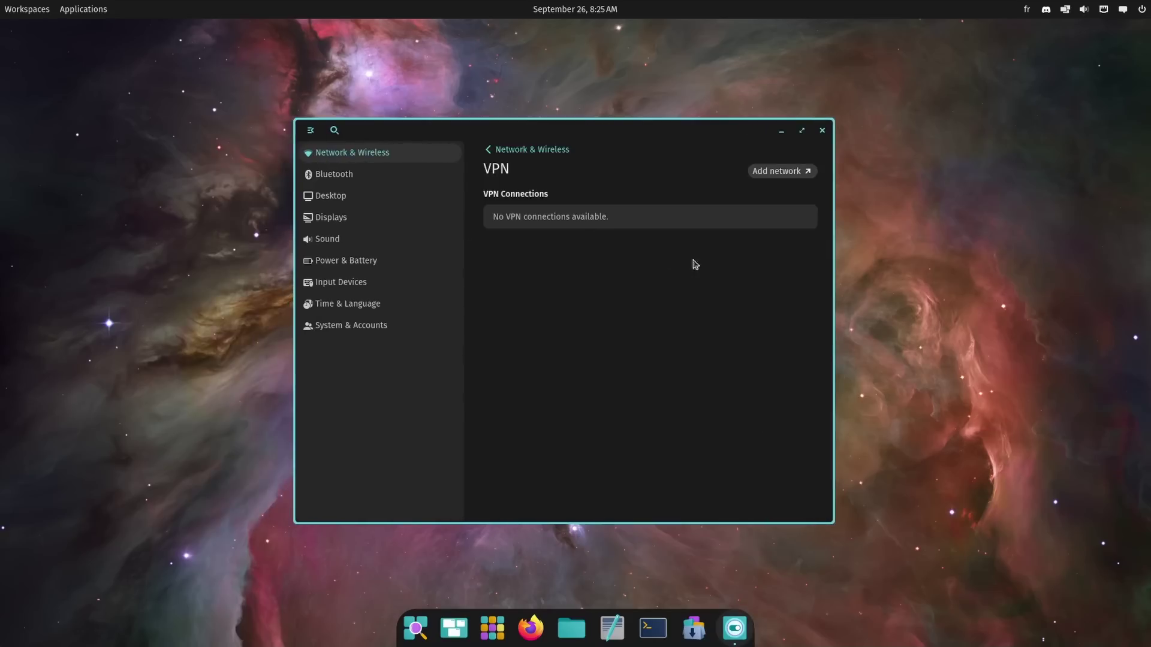
pyautogui.moveTo(655, 137); pyautogui.dragTo(682, 127)
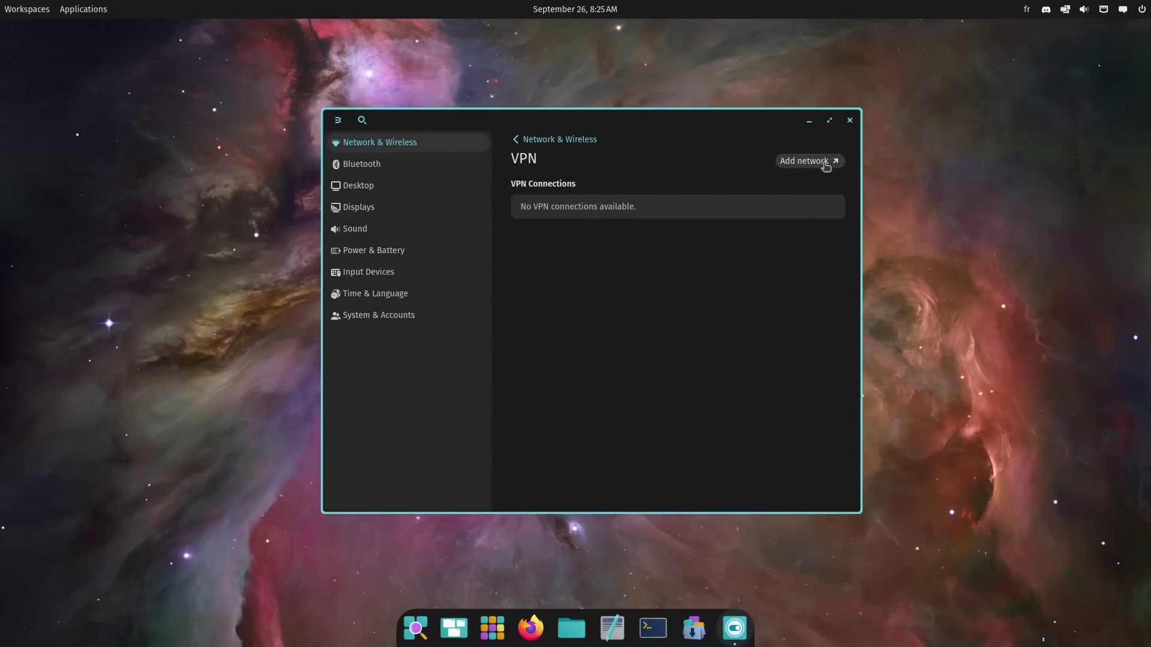
pyautogui.click(554, 142)
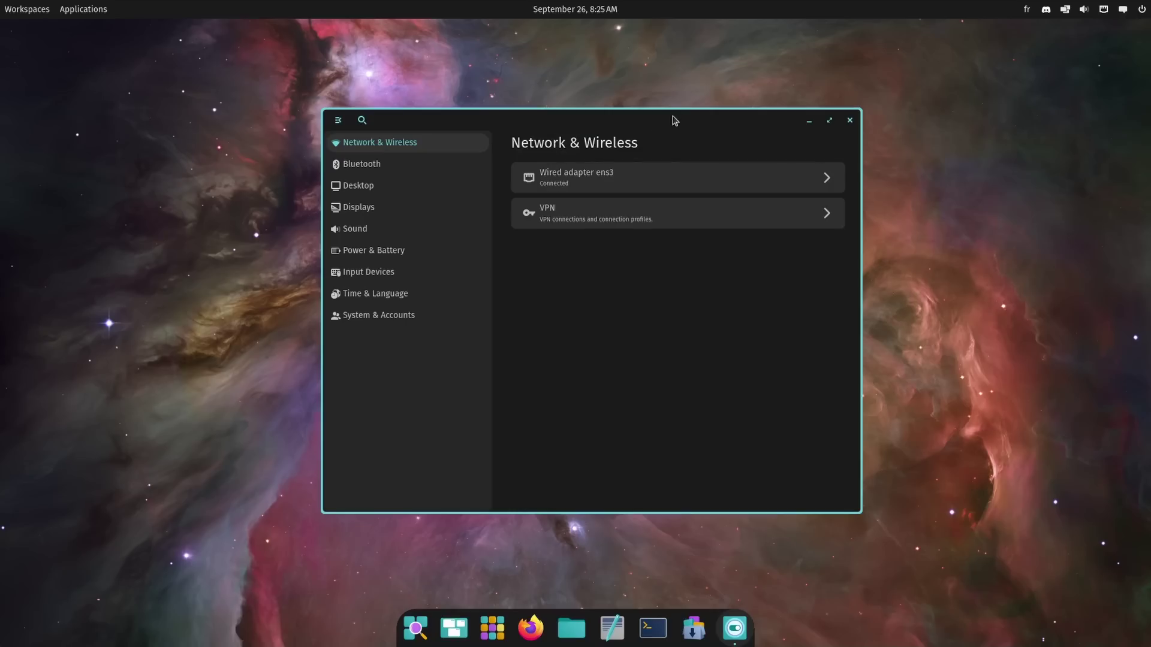
pyautogui.moveTo(670, 123); pyautogui.dragTo(626, 128)
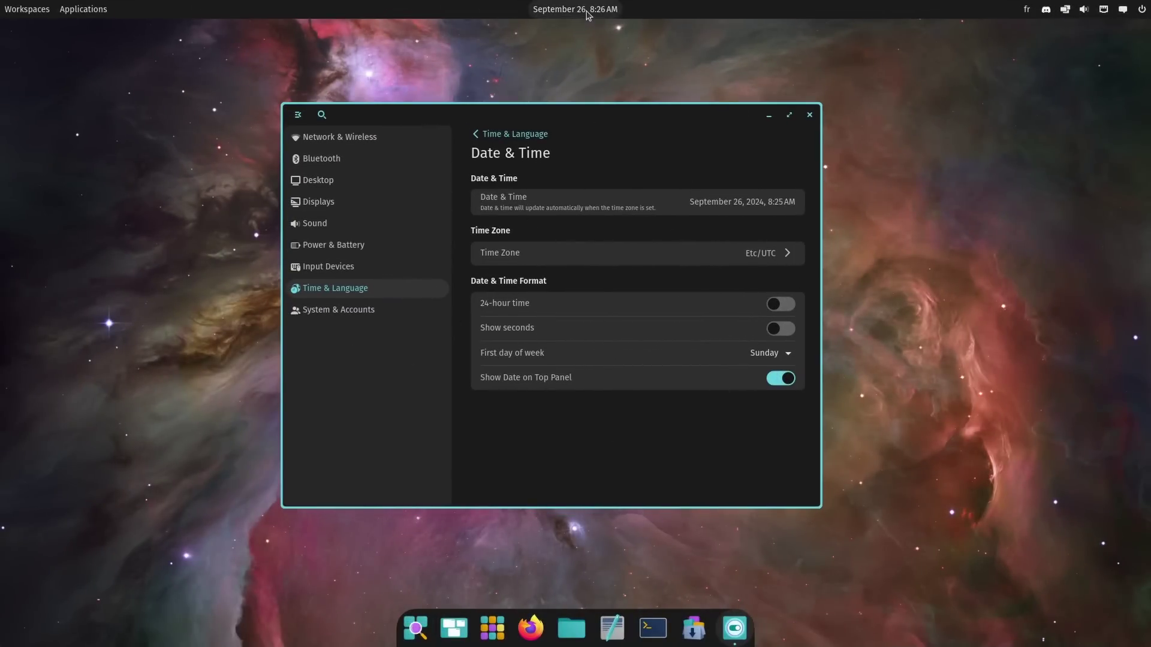
# Step: Turn on Show seconds in Date & Time, toggling it off and back on
pyautogui.click(781, 329)
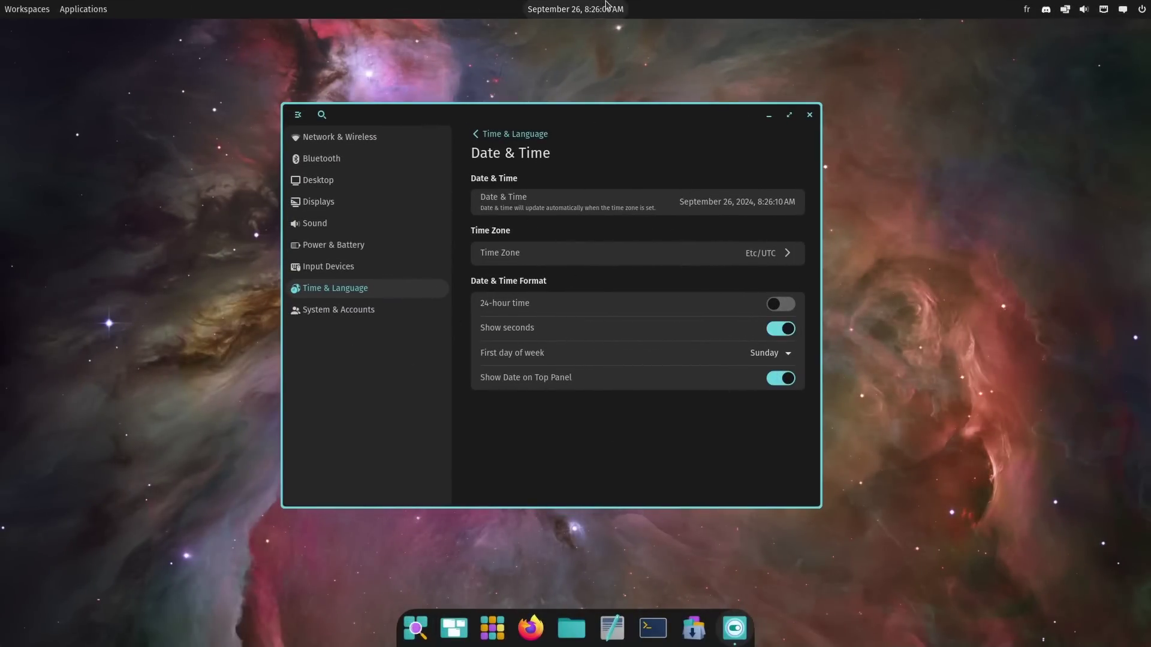
pyautogui.click(780, 329)
pyautogui.click(780, 330)
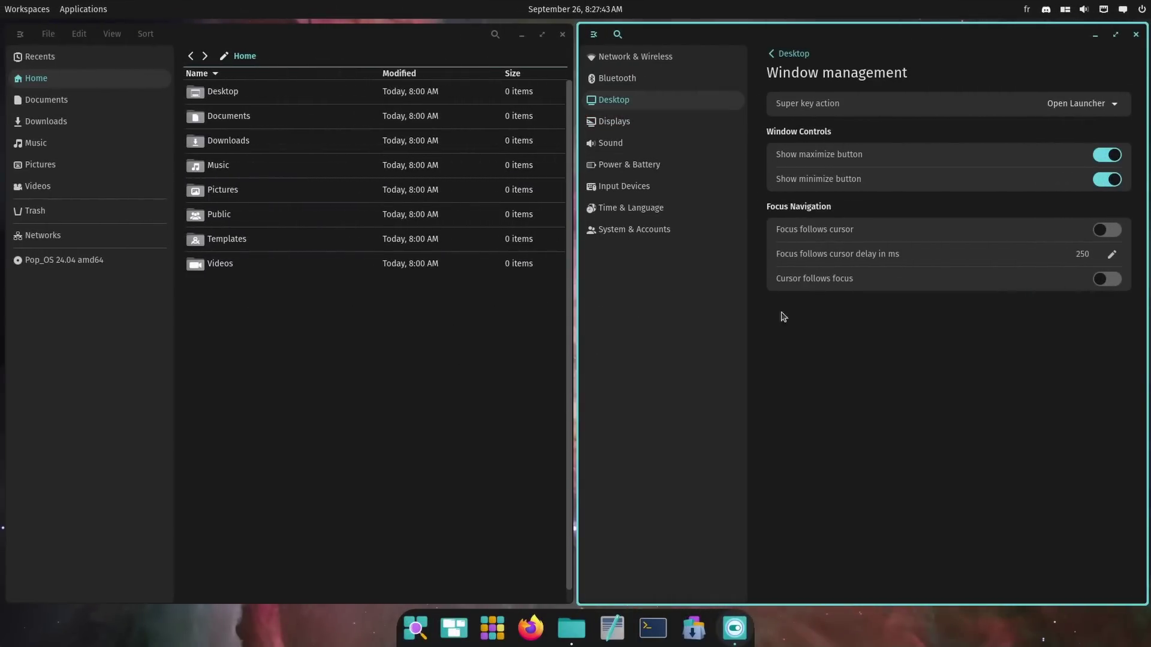
# Step: Test Cursor follows focus with Super+Left/Right, then turn it off and enable Focus follows cursor
pyautogui.click(1102, 288)
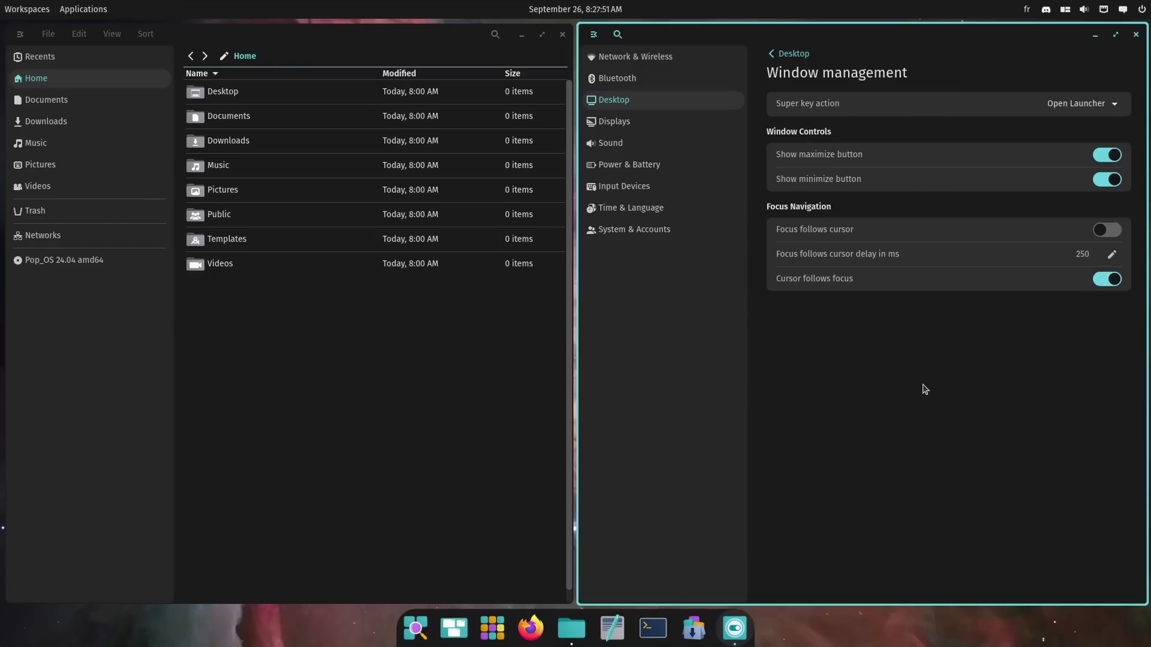
pyautogui.press('super+Left')
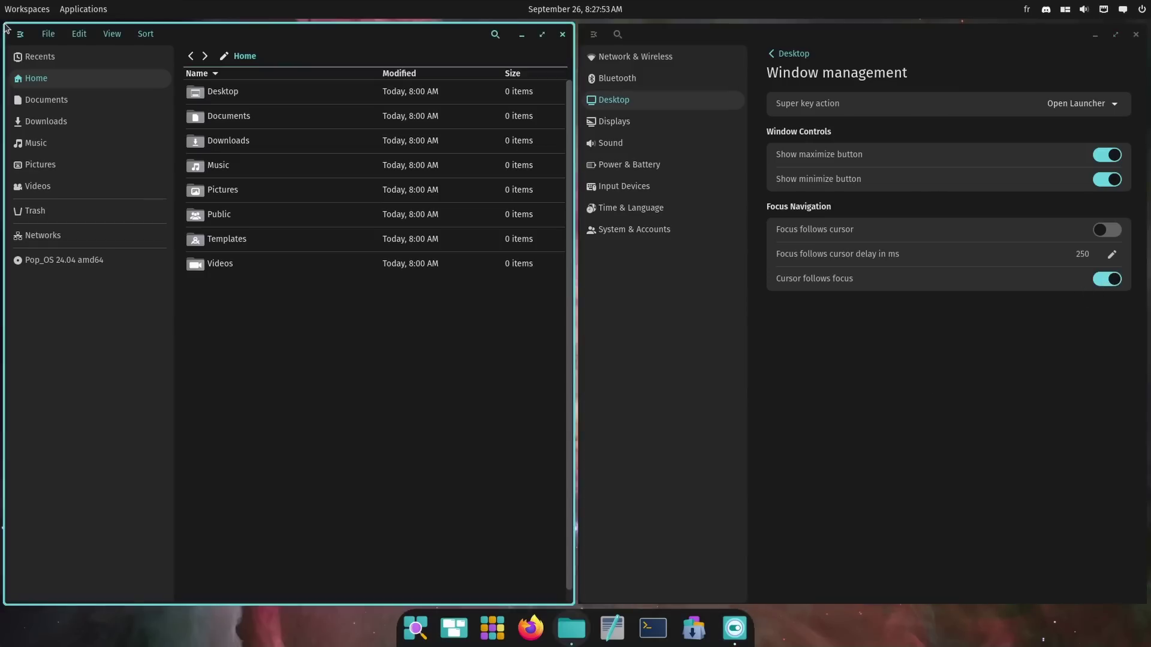
pyautogui.press('super+Right')
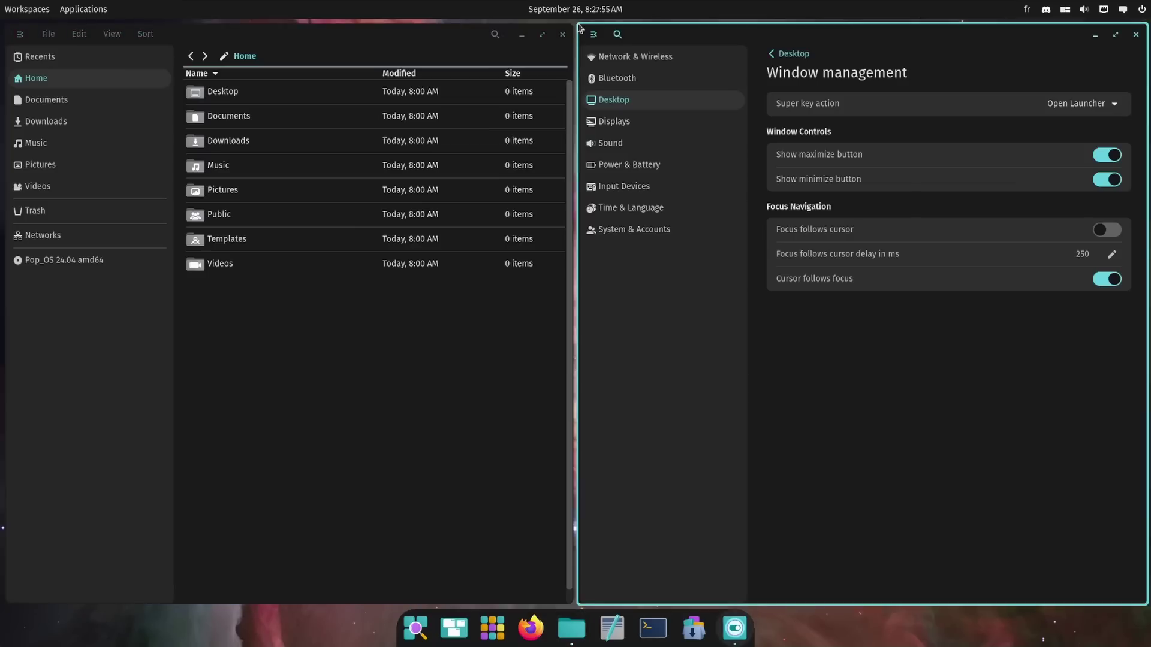
pyautogui.press('super+Left')
pyautogui.press('super+Right')
pyautogui.press('super+Left')
pyautogui.press('super+Right')
pyautogui.press('super+Left')
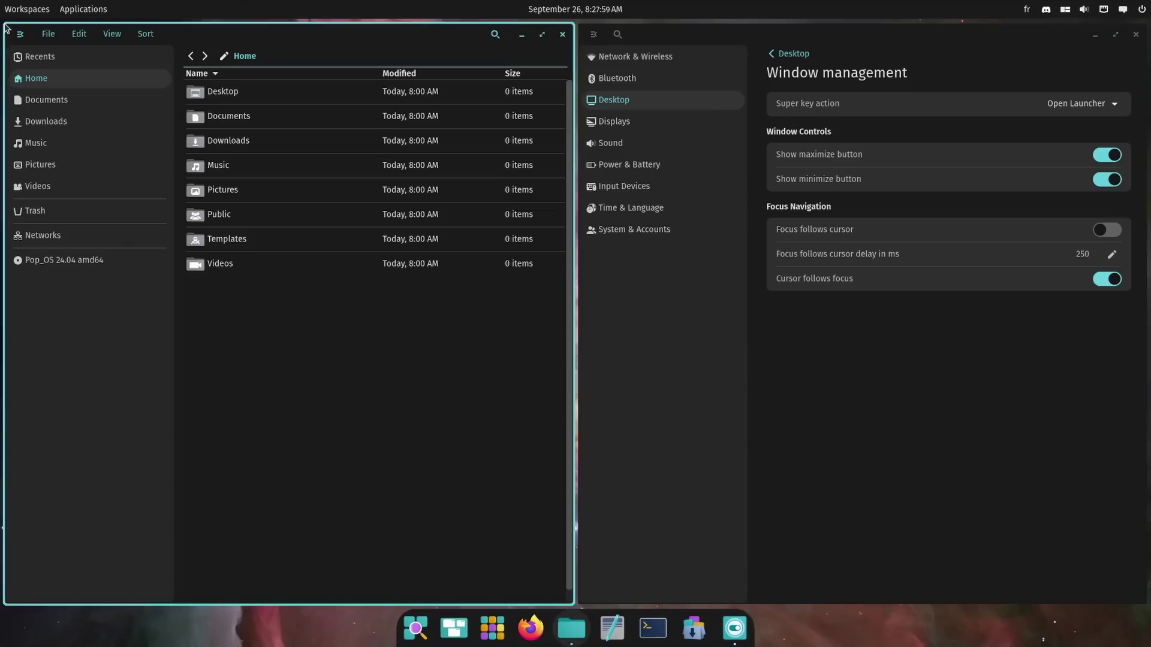
pyautogui.click(1113, 279)
pyautogui.click(1113, 230)
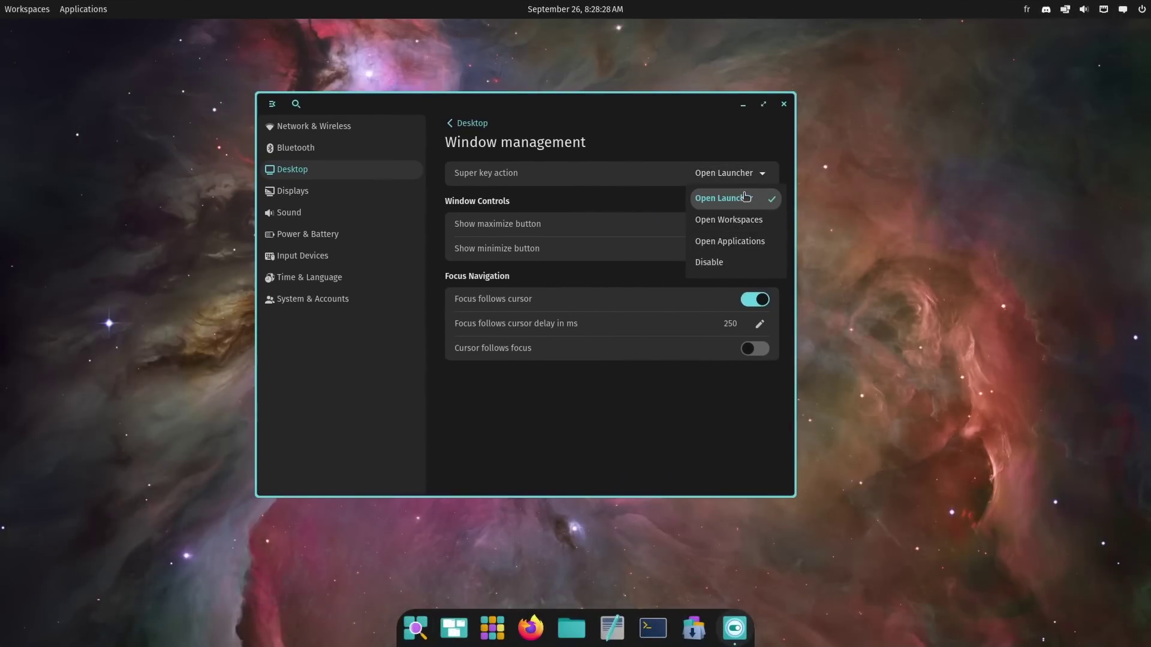
pyautogui.click(746, 198)
pyautogui.press('super')
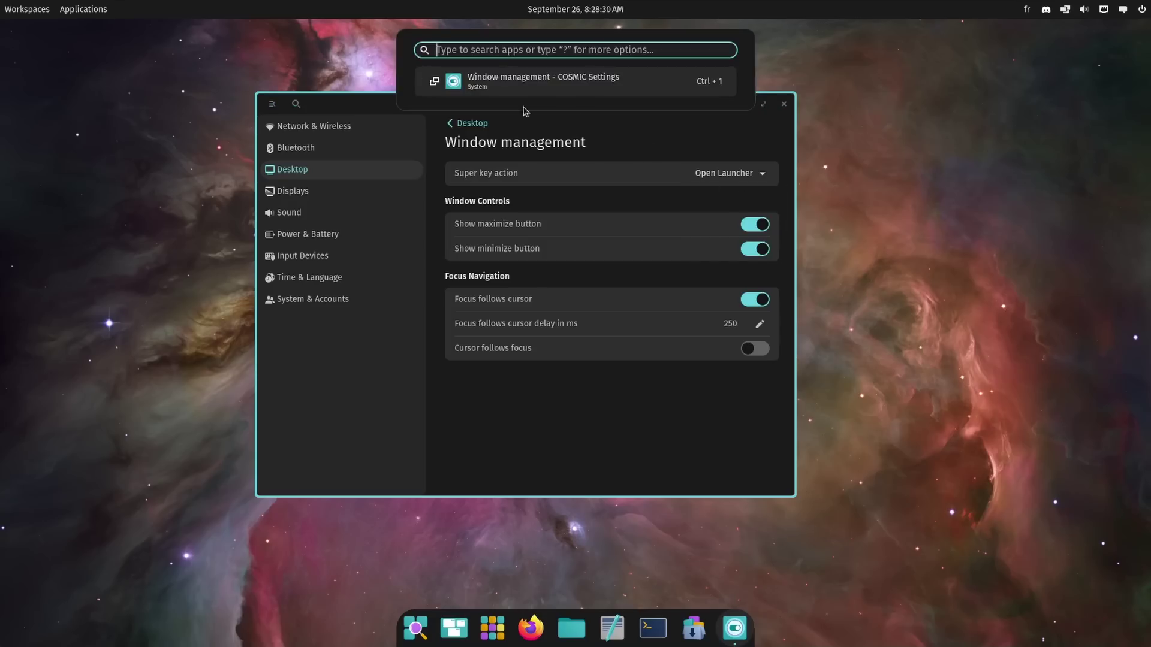
pyautogui.click(727, 173)
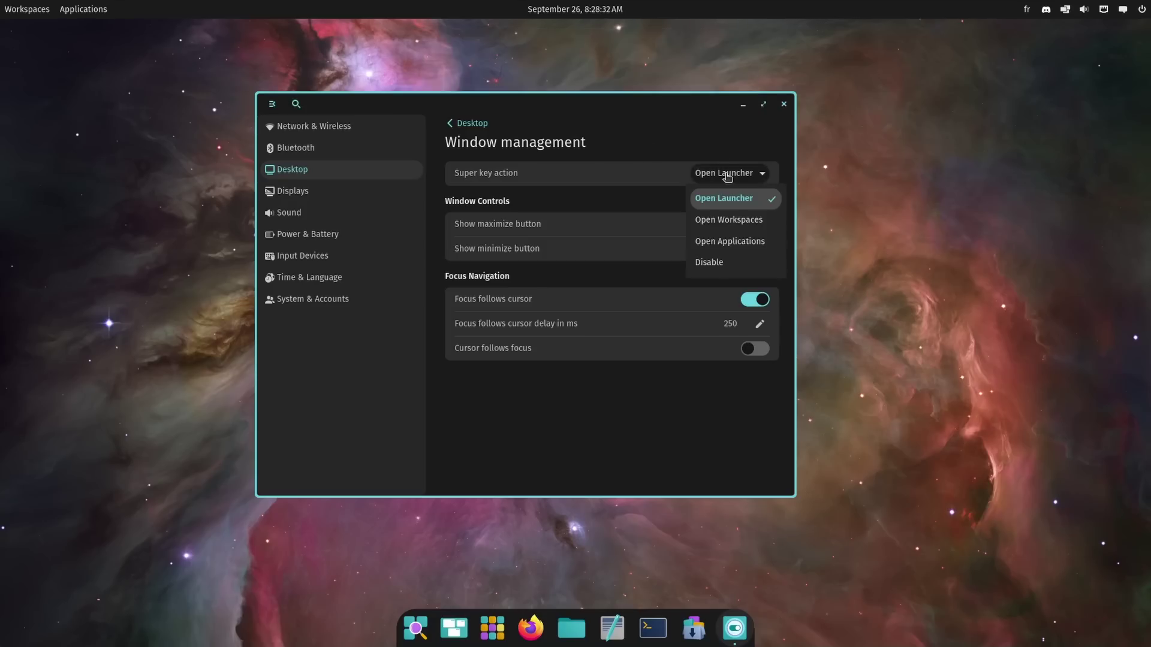
pyautogui.click(739, 218)
pyautogui.press('super')
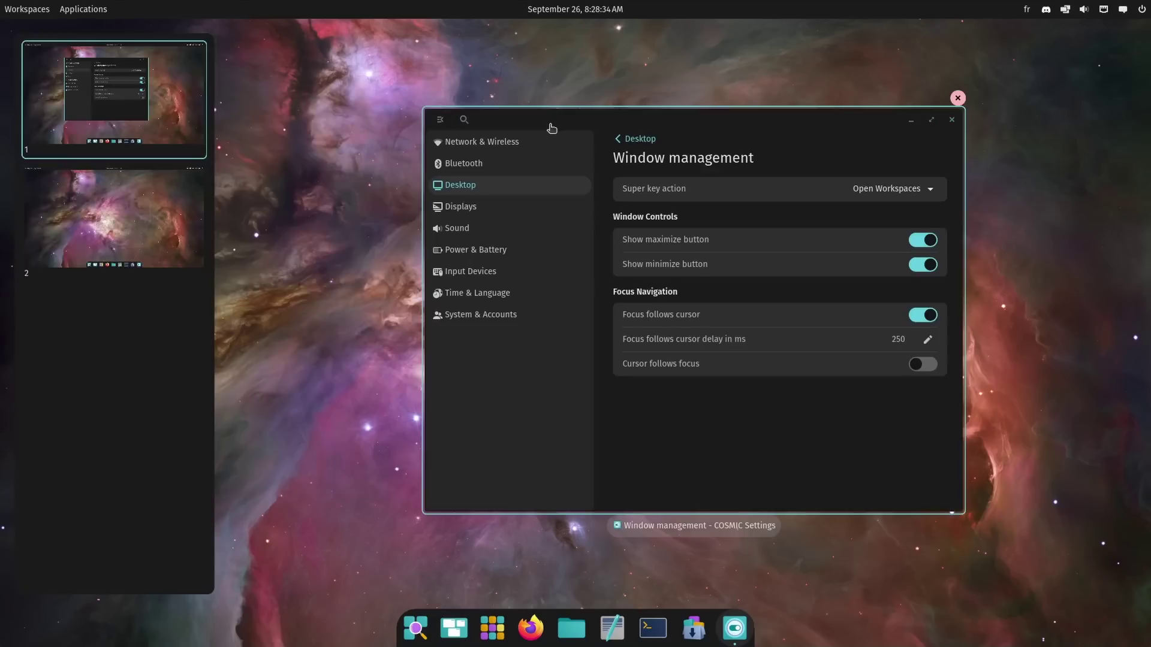
pyautogui.click(548, 126)
pyautogui.click(716, 174)
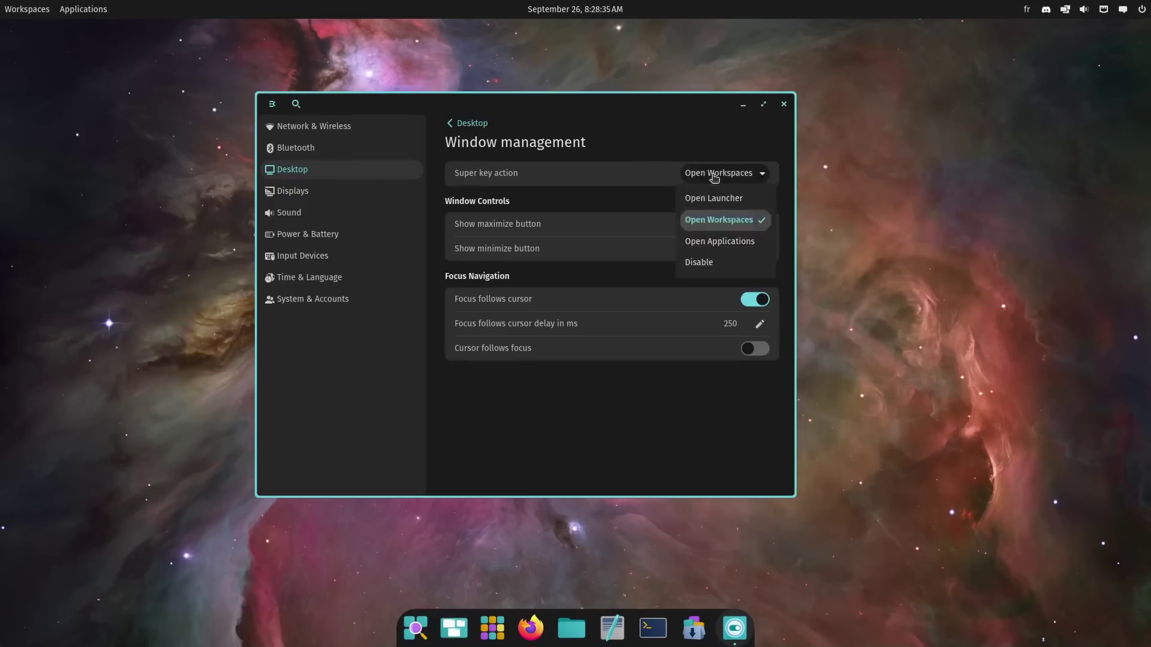
pyautogui.click(719, 241)
pyautogui.press('super')
pyautogui.press('super')
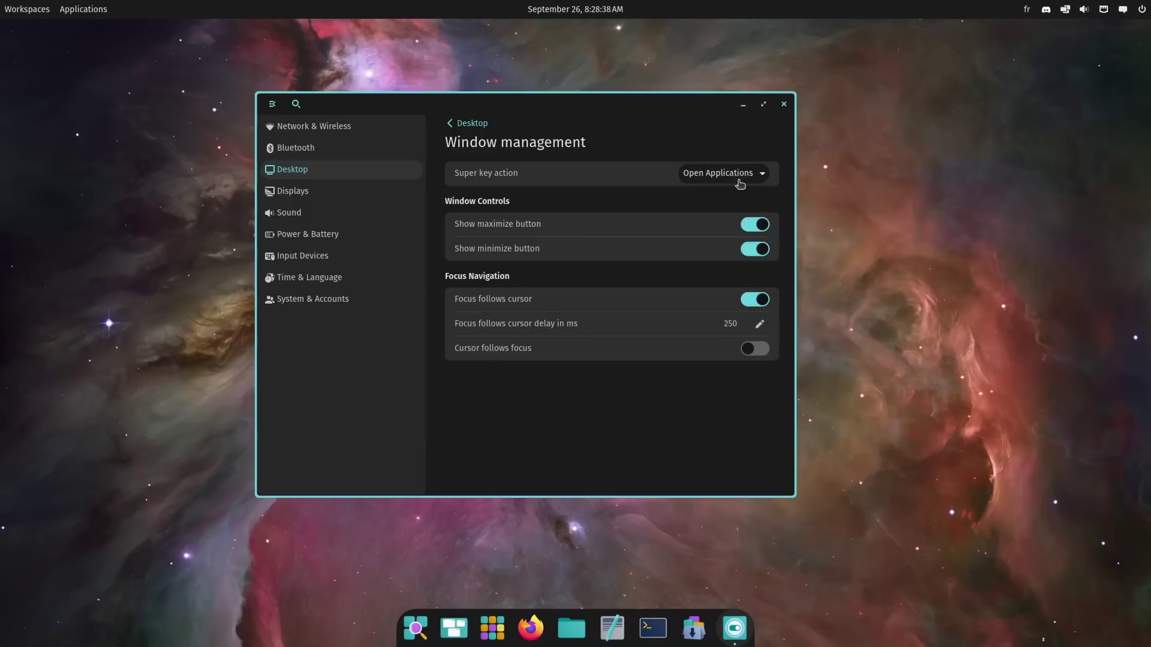
pyautogui.click(743, 173)
pyautogui.click(713, 263)
pyautogui.moveTo(555, 109); pyautogui.dragTo(583, 113)
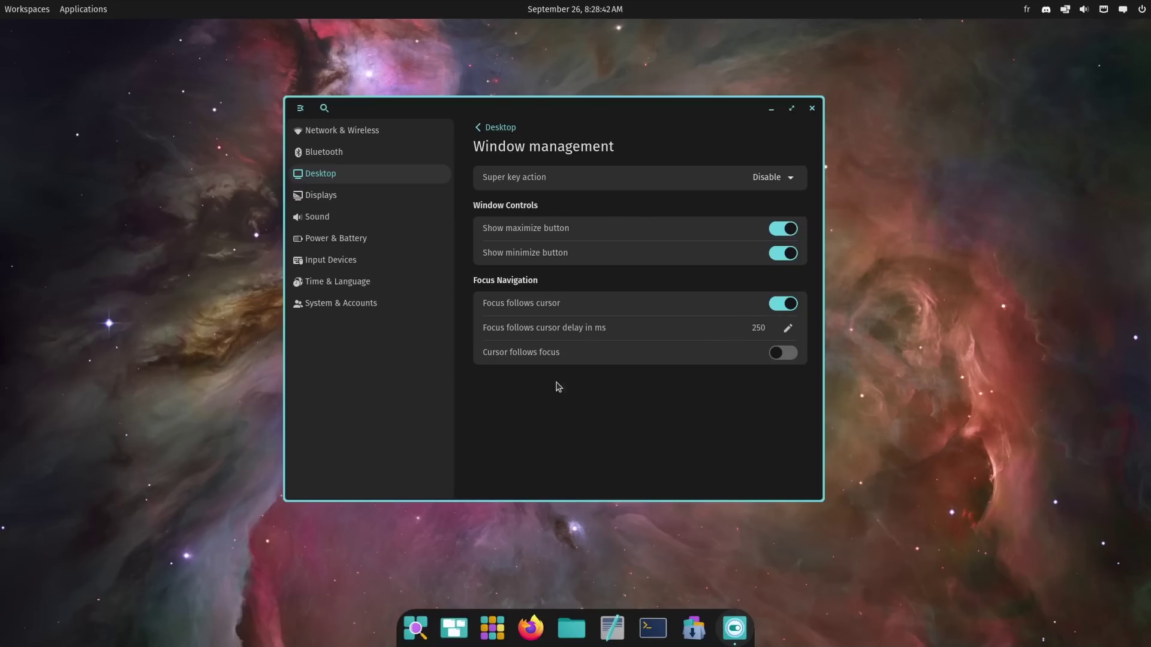
pyautogui.moveTo(602, 123)
pyautogui.mouseDown()
pyautogui.moveTo(591, 139)
pyautogui.moveTo(613, 128)
pyautogui.moveTo(610, 117)
pyautogui.mouseUp()
pyautogui.click(767, 197)
pyautogui.click(768, 219)
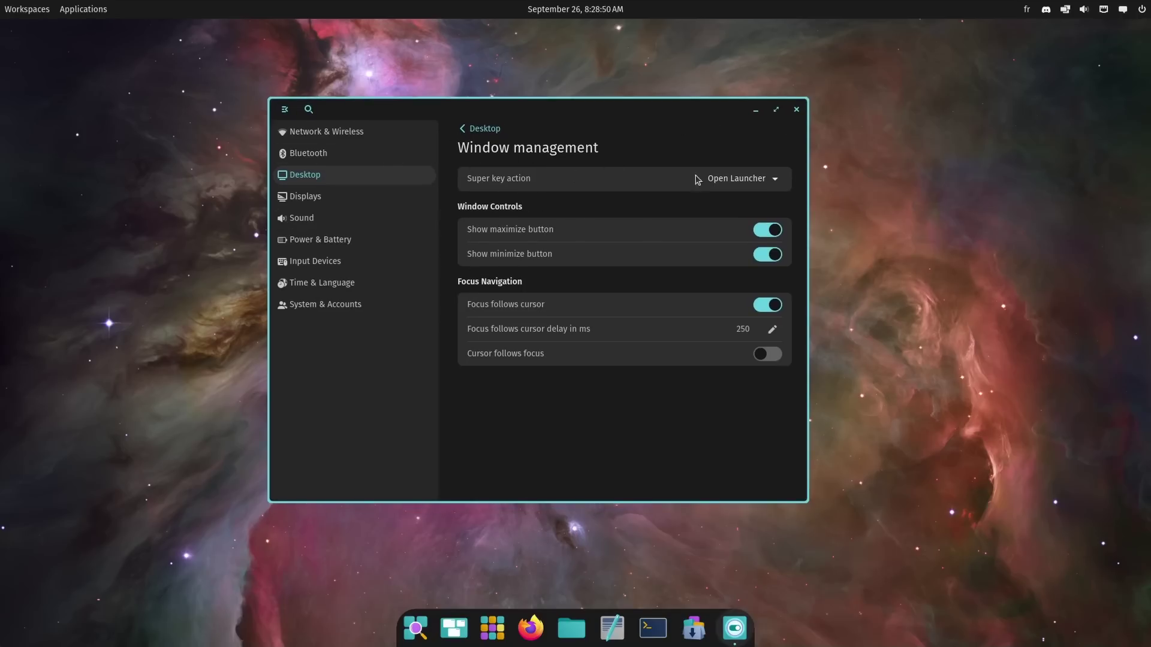
pyautogui.click(743, 182)
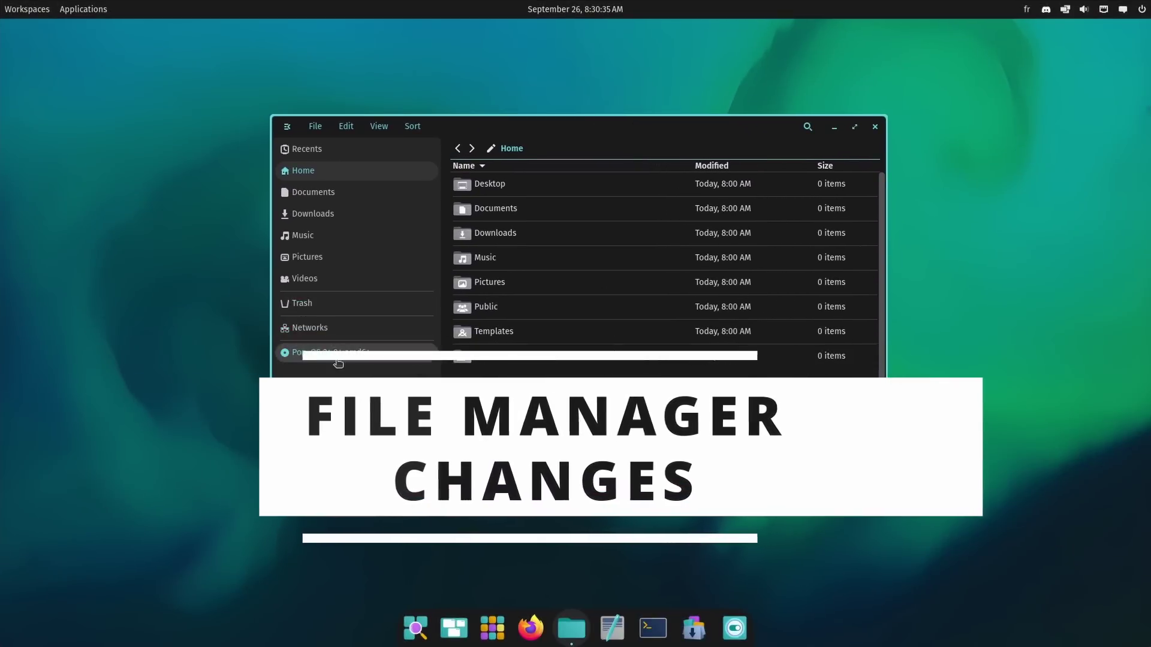
# Step: Search the Home folder for 'doc' so only Documents is listed, then clear the search
pyautogui.moveTo(605, 141); pyautogui.dragTo(581, 125)
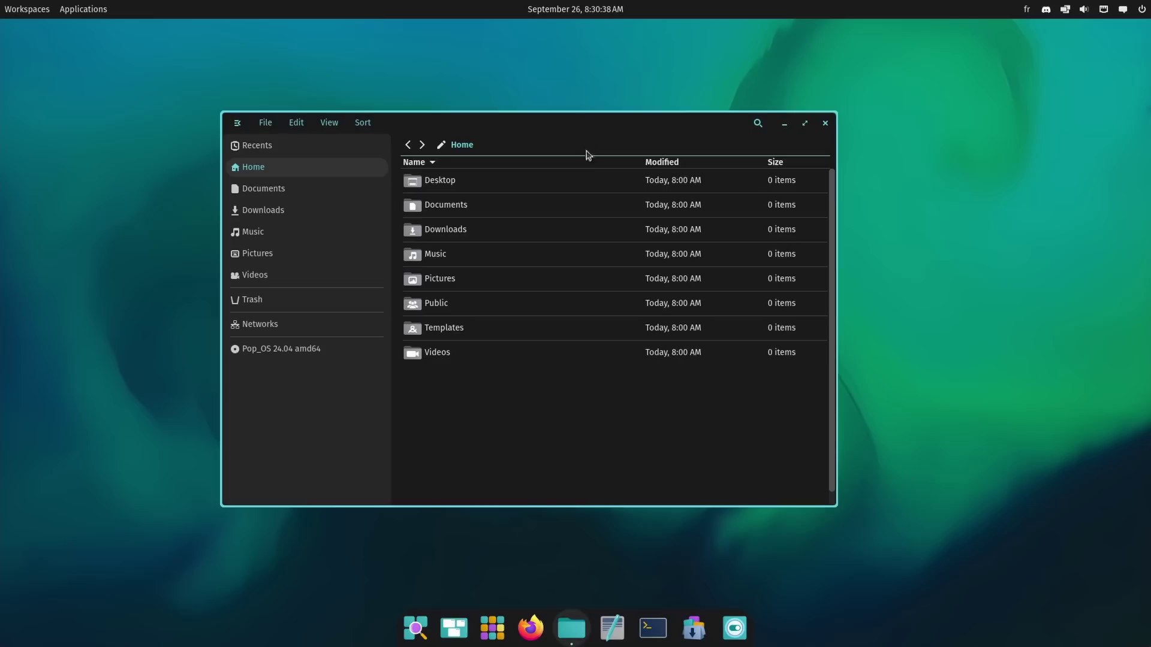
pyautogui.click(757, 124)
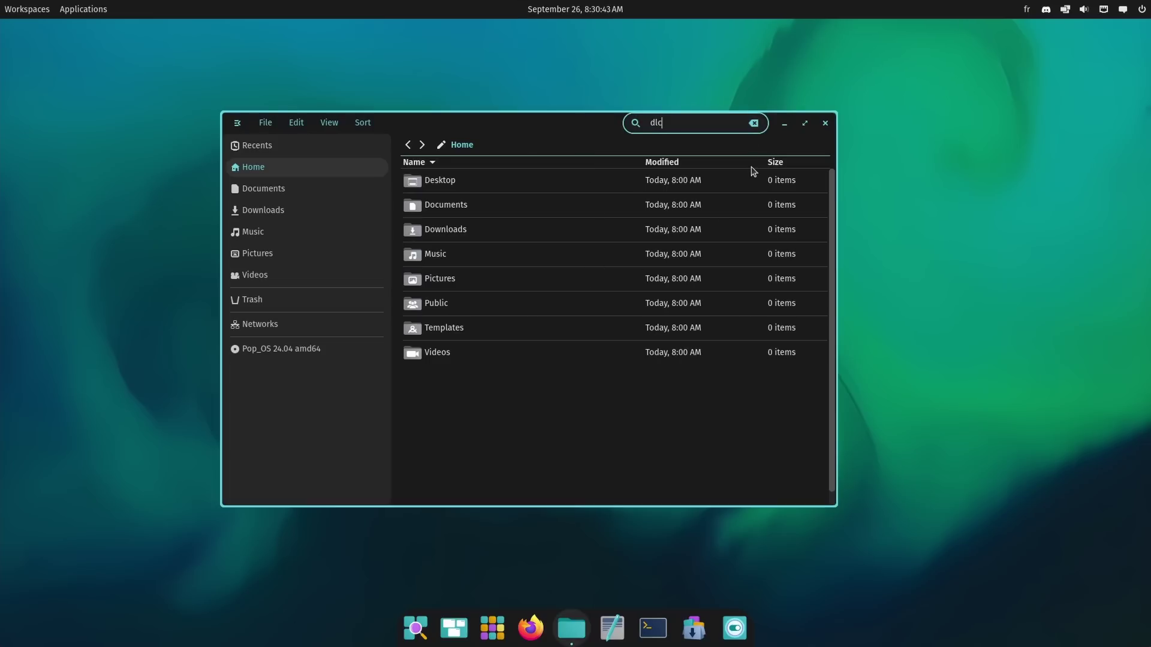
pyautogui.write('doc')
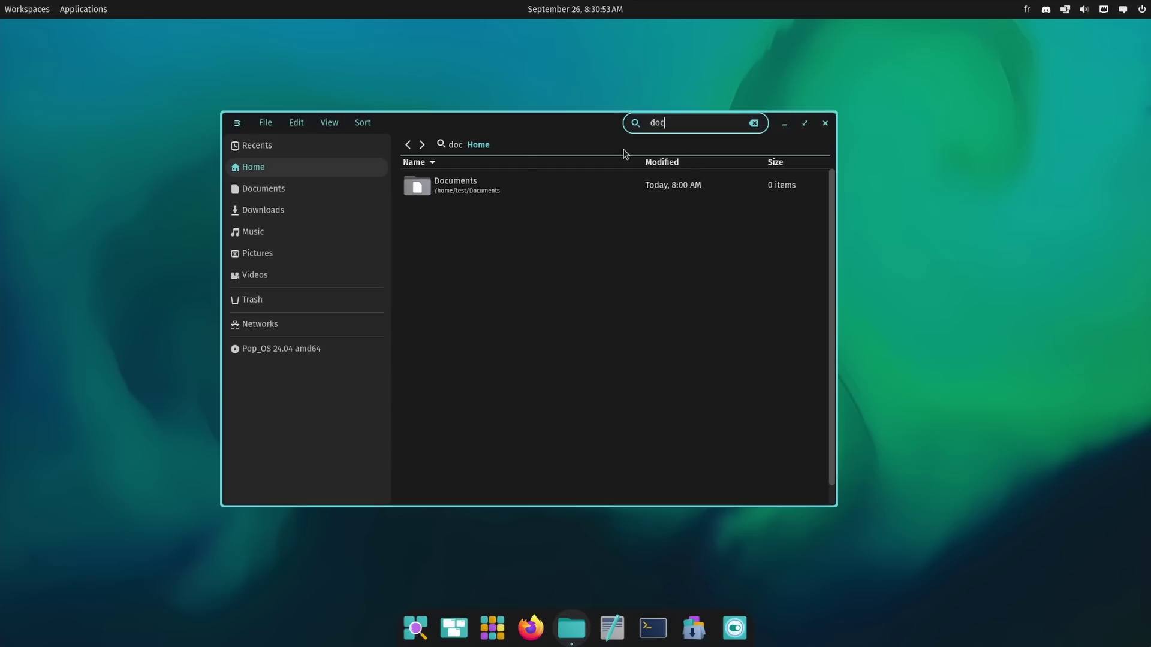
pyautogui.click(754, 123)
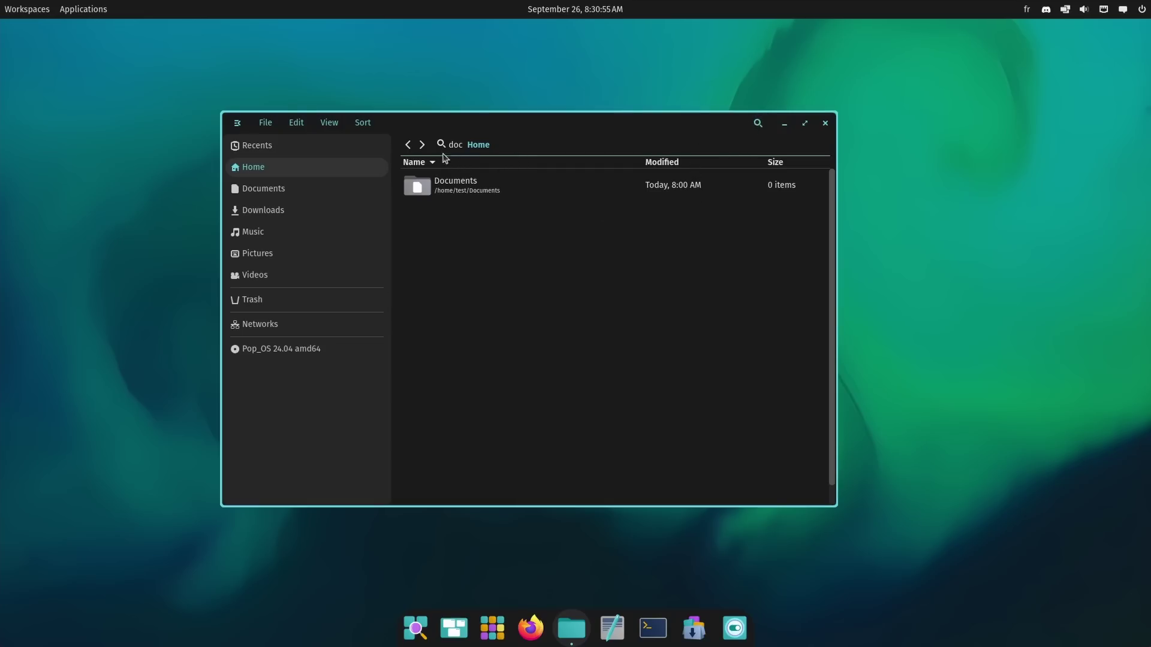
# Step: In Home, sort by Z–A, newest, oldest and smallest from the Sort menu, ending on A–Z
pyautogui.click(256, 162)
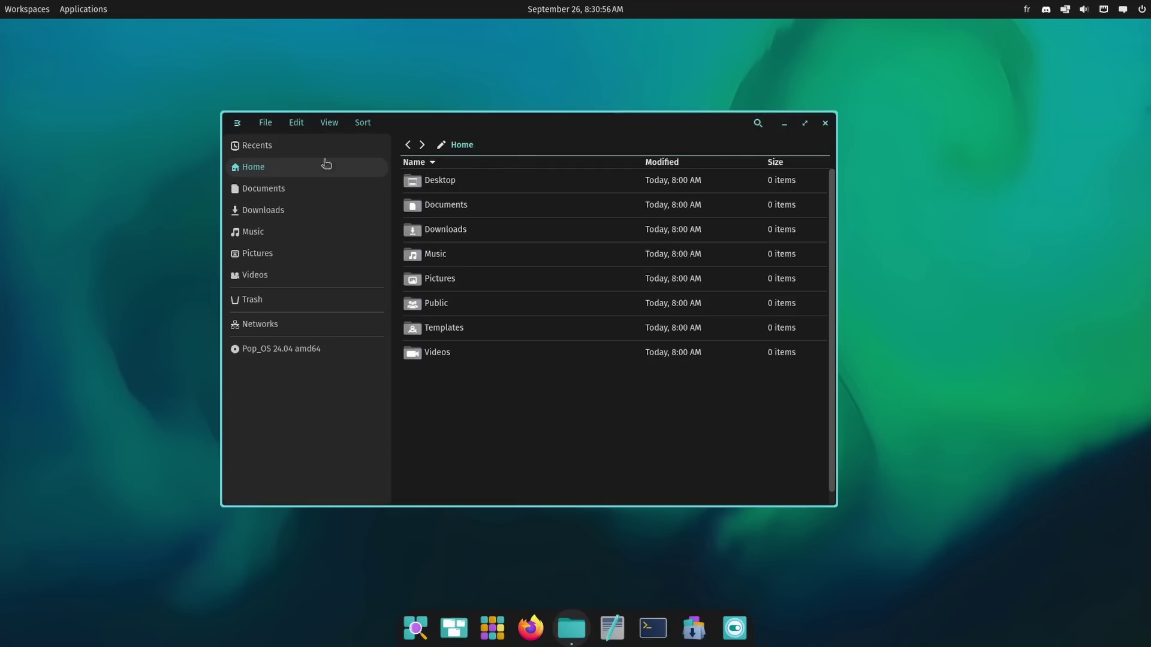
pyautogui.click(362, 123)
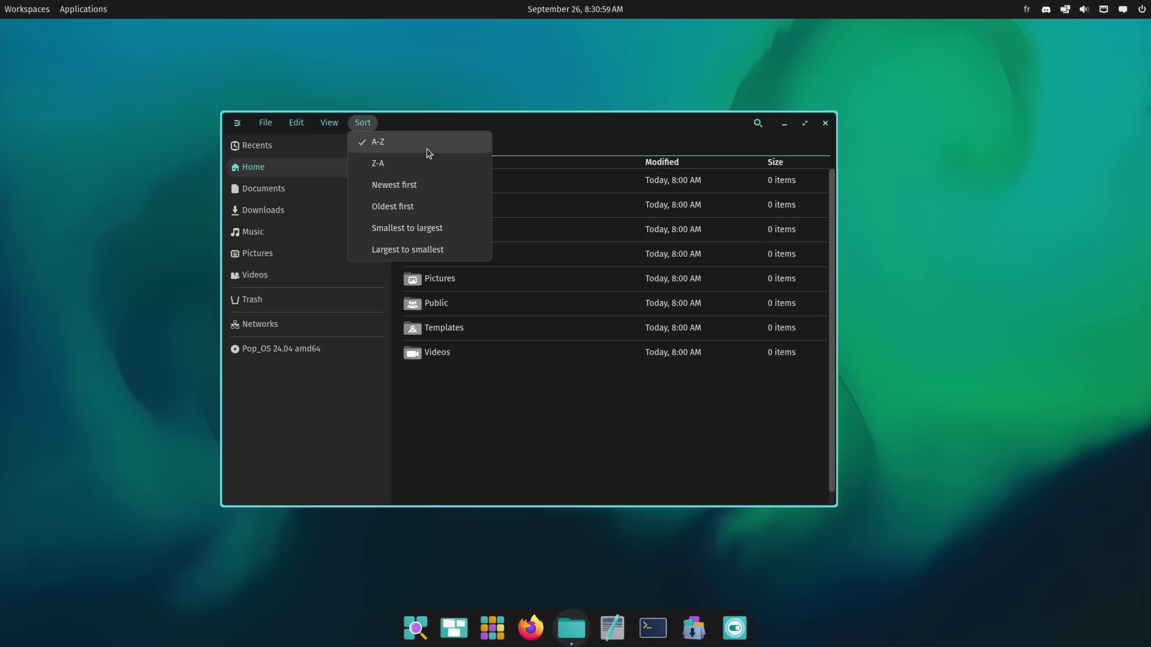
pyautogui.click(419, 168)
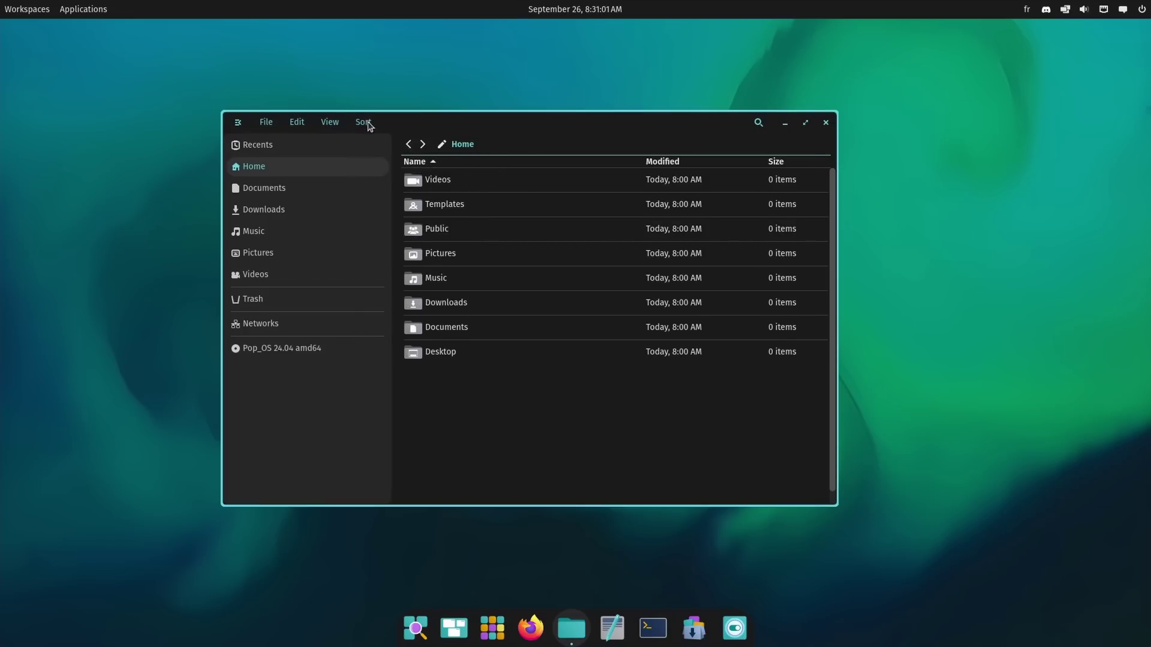
pyautogui.click(363, 122)
pyautogui.click(395, 181)
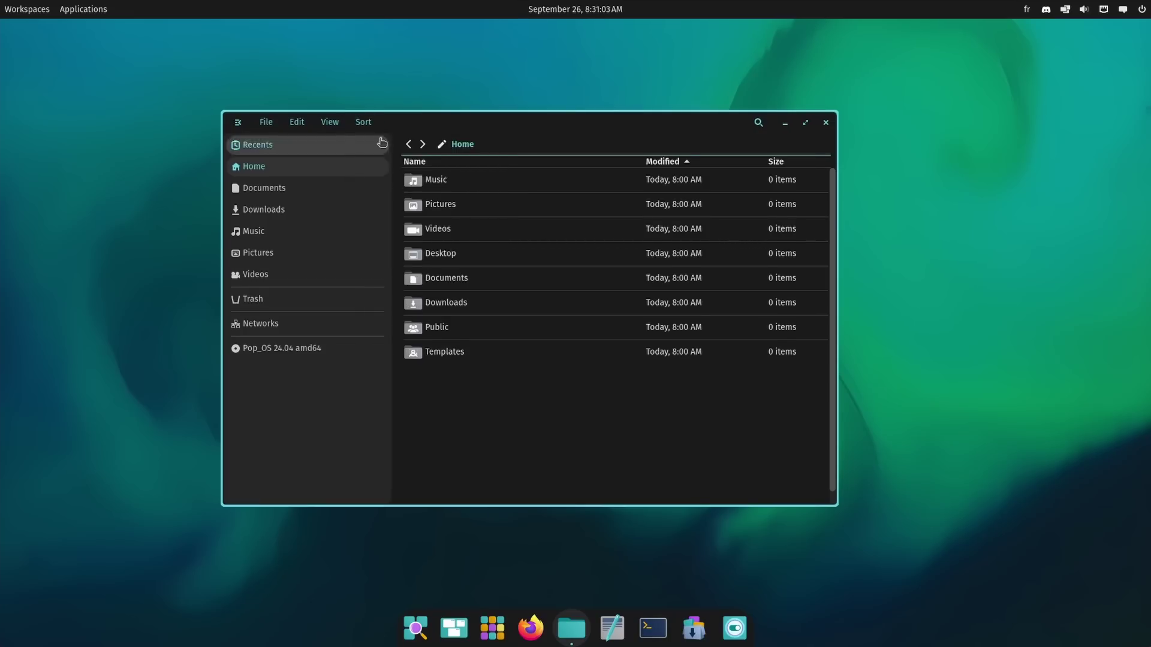
pyautogui.click(362, 122)
pyautogui.click(393, 205)
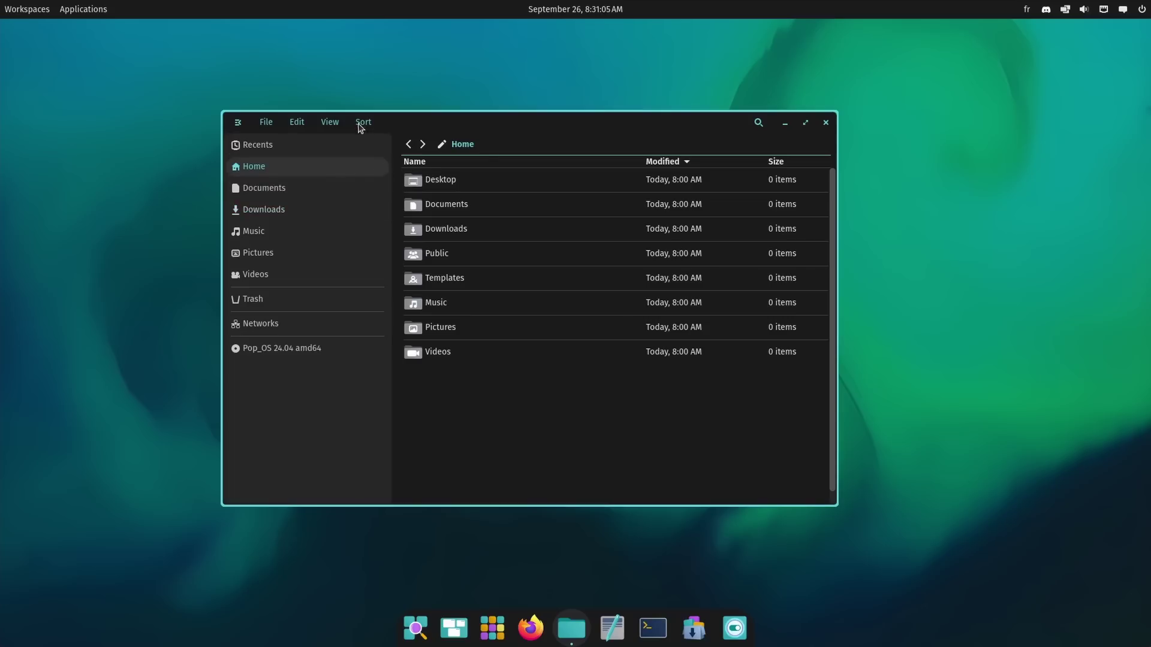
pyautogui.click(363, 122)
pyautogui.click(392, 227)
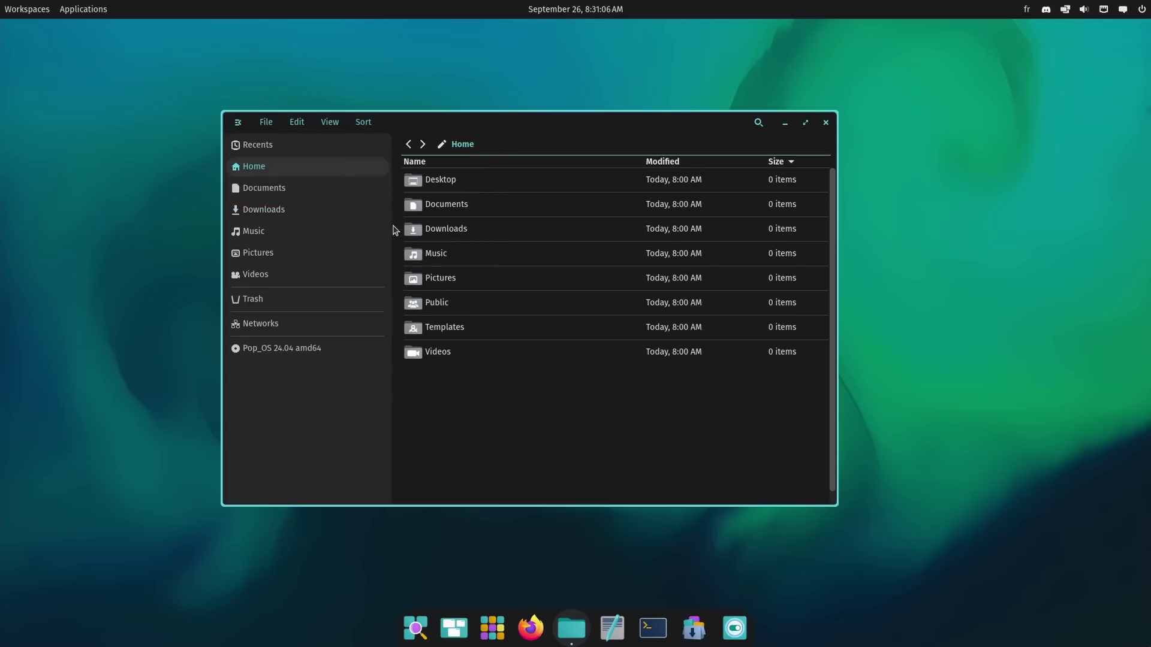
pyautogui.click(366, 122)
pyautogui.click(396, 143)
# Step: Use the right-click Sort by entries for modification date, then size, then name
pyautogui.rightClick(489, 267)
pyautogui.click(569, 397)
pyautogui.rightClick(507, 411)
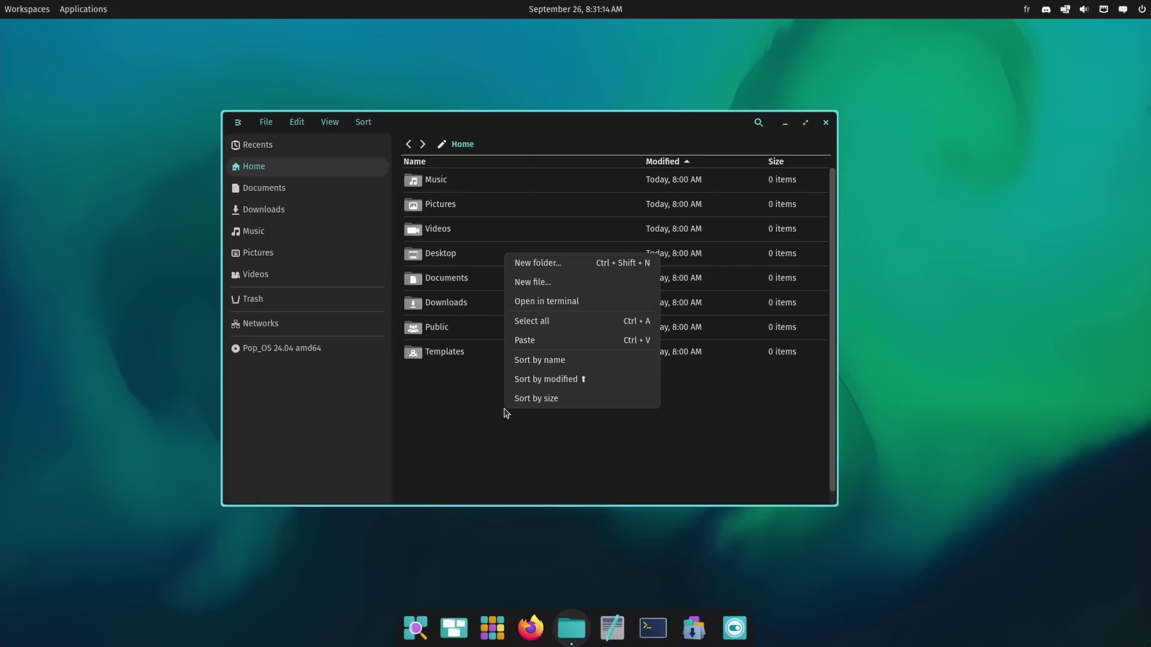
pyautogui.click(565, 399)
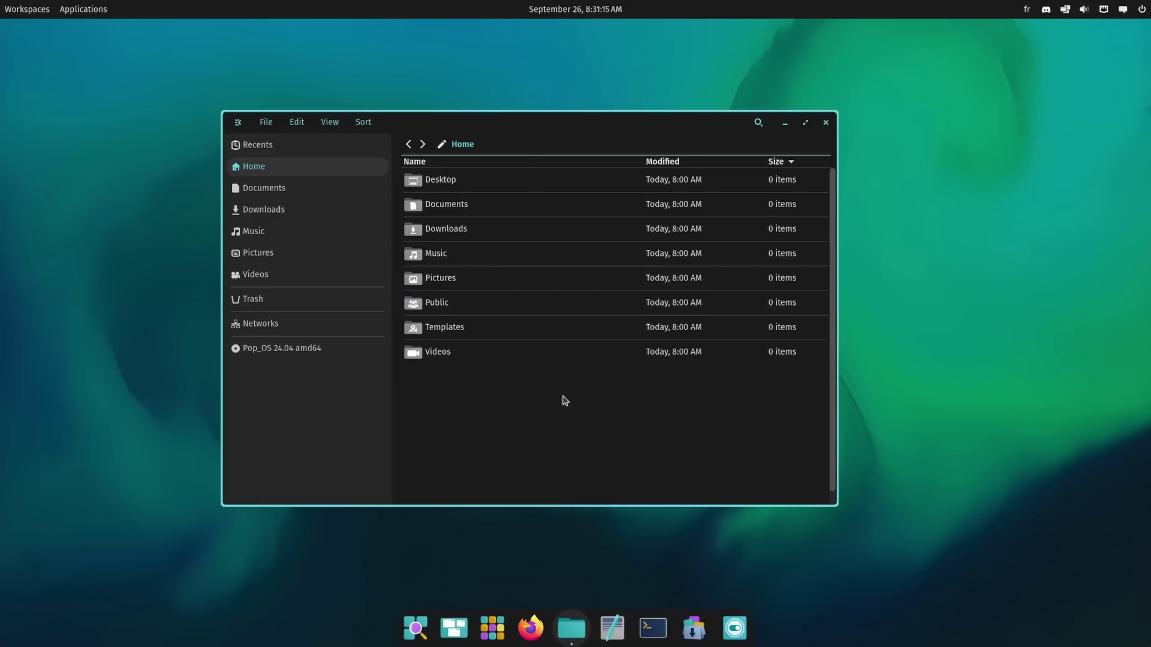
pyautogui.rightClick(493, 412)
pyautogui.click(552, 359)
pyautogui.moveTo(598, 131)
pyautogui.mouseDown()
pyautogui.moveTo(631, 114)
pyautogui.moveTo(581, 115)
pyautogui.moveTo(587, 141)
pyautogui.mouseUp()
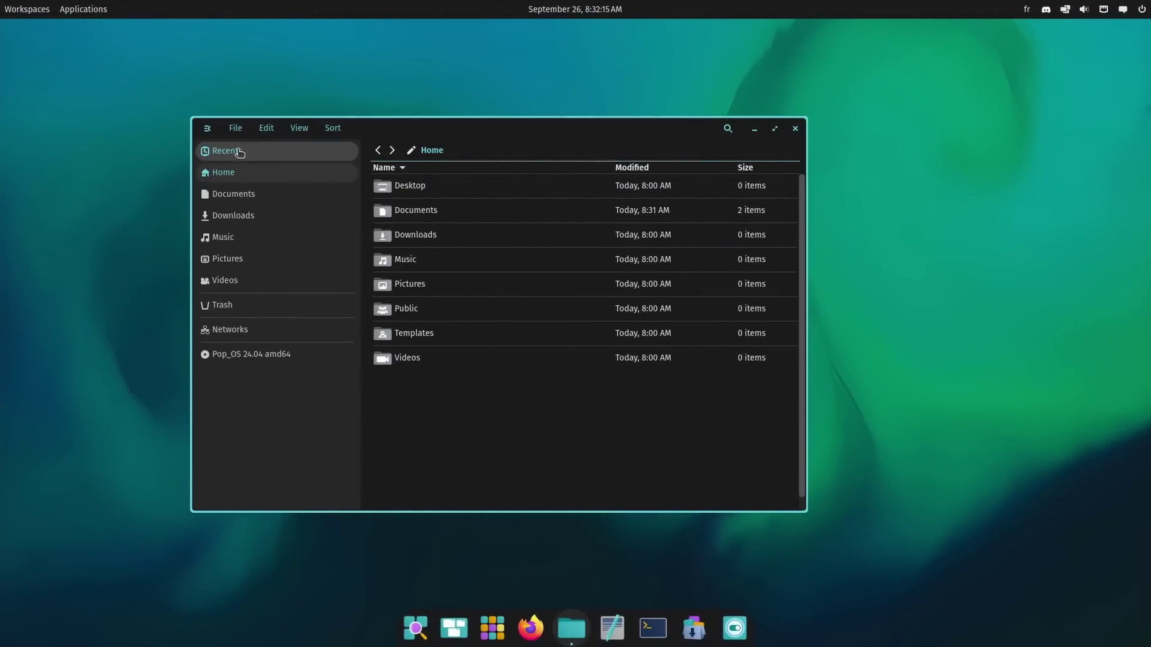
# Step: From Recents, open eezfezfz and Test in the editor and close each, then return Home
pyautogui.click(225, 152)
pyautogui.doubleClick(406, 187)
pyautogui.click(872, 103)
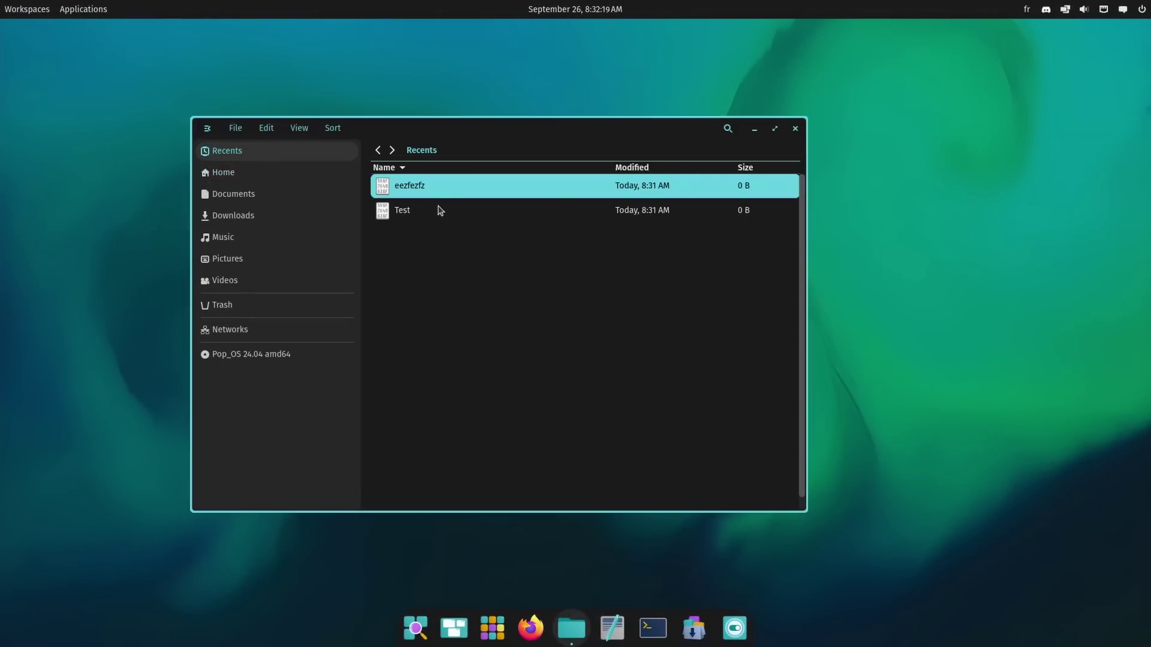
pyautogui.doubleClick(412, 210)
pyautogui.click(872, 103)
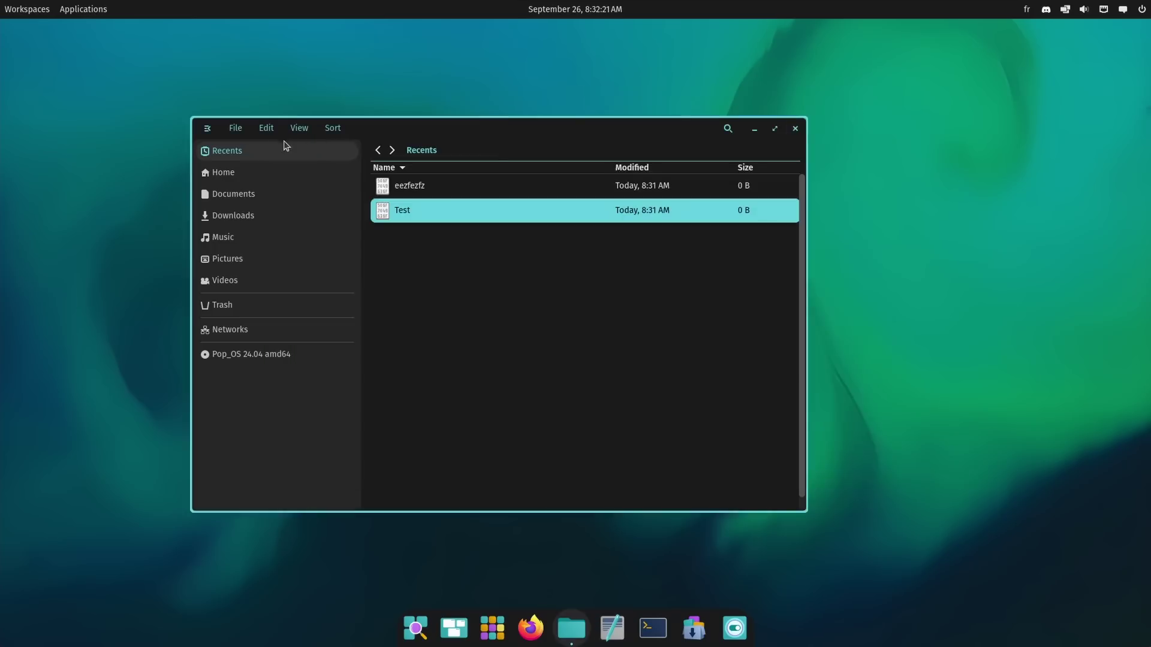
pyautogui.click(250, 171)
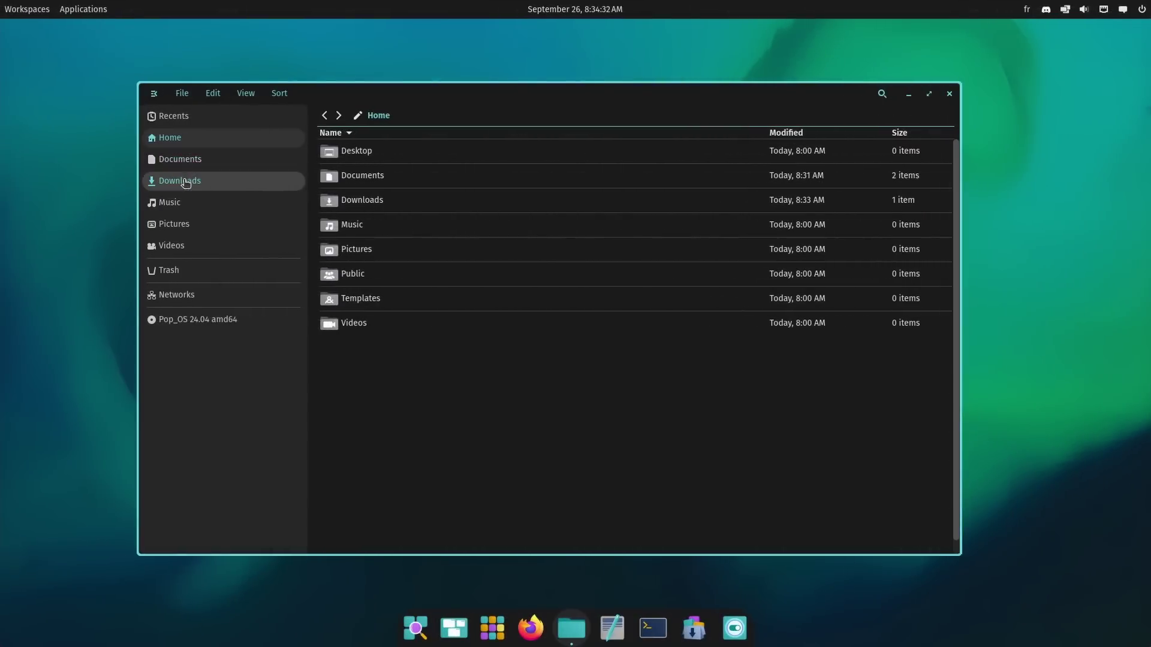
# Step: Show the Downloads screenshot's details, view the image full-window, then close the details pane
pyautogui.click(191, 182)
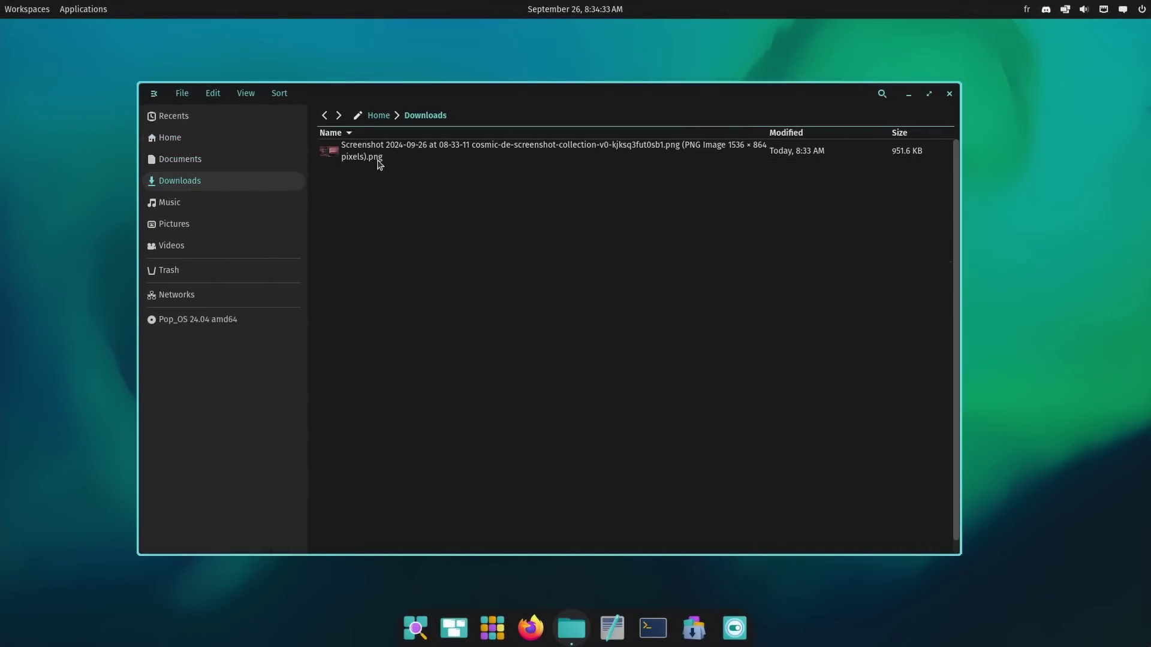
pyautogui.click(336, 153)
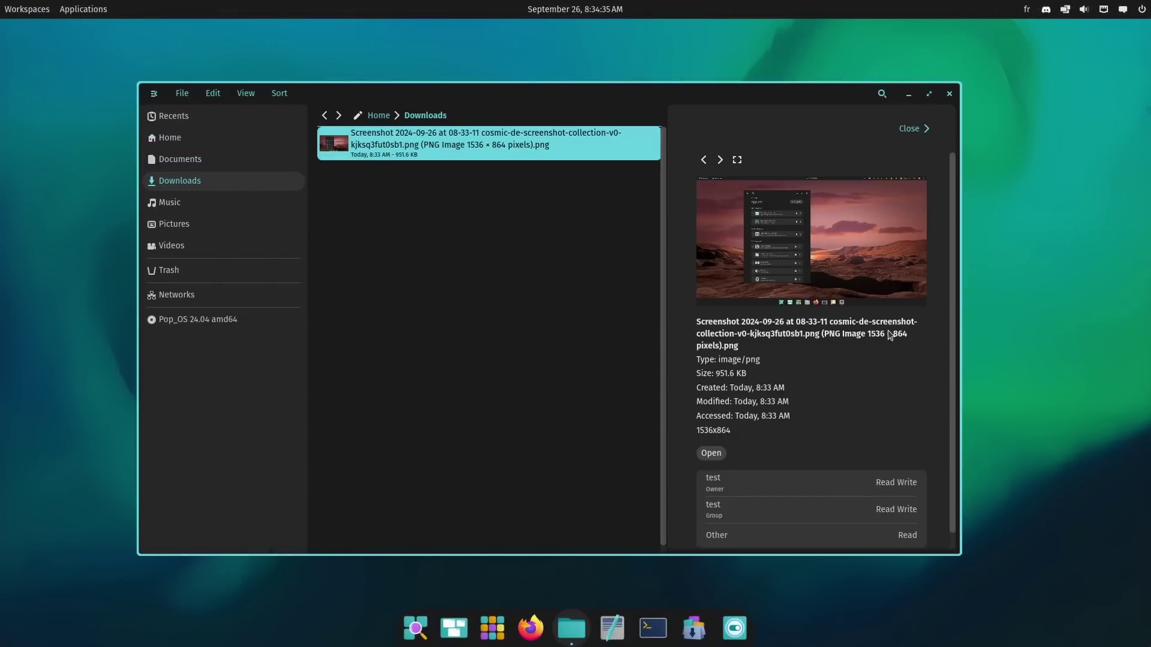
pyautogui.scroll(-1, 890, 336)
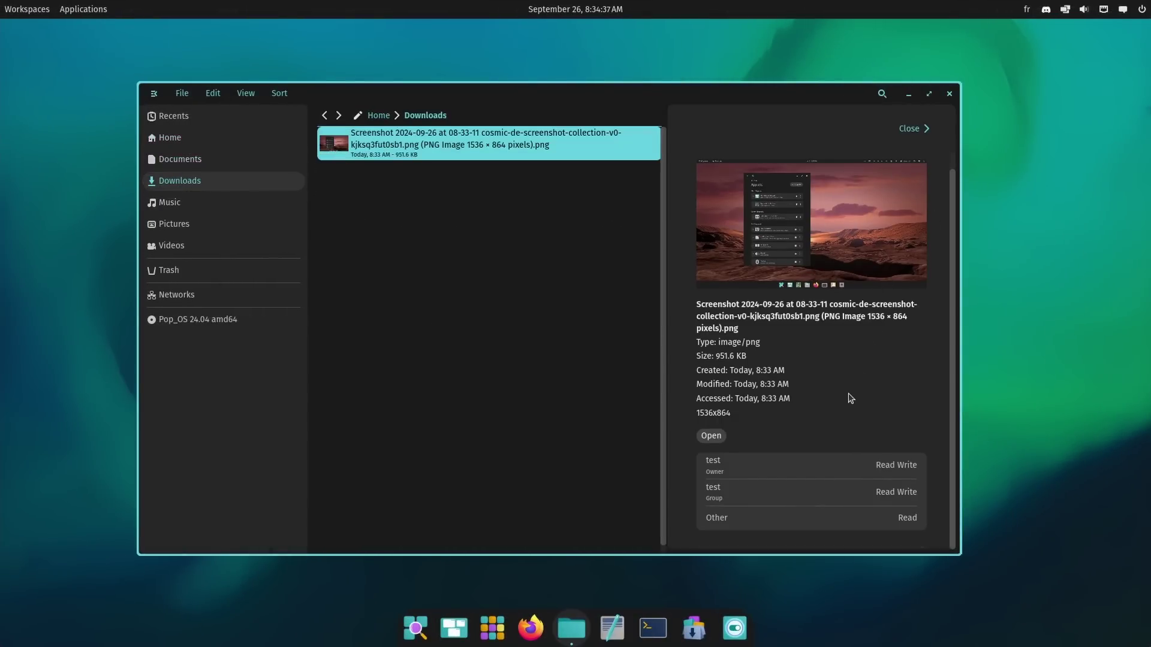
pyautogui.moveTo(608, 96); pyautogui.dragTo(616, 99)
pyautogui.moveTo(730, 162)
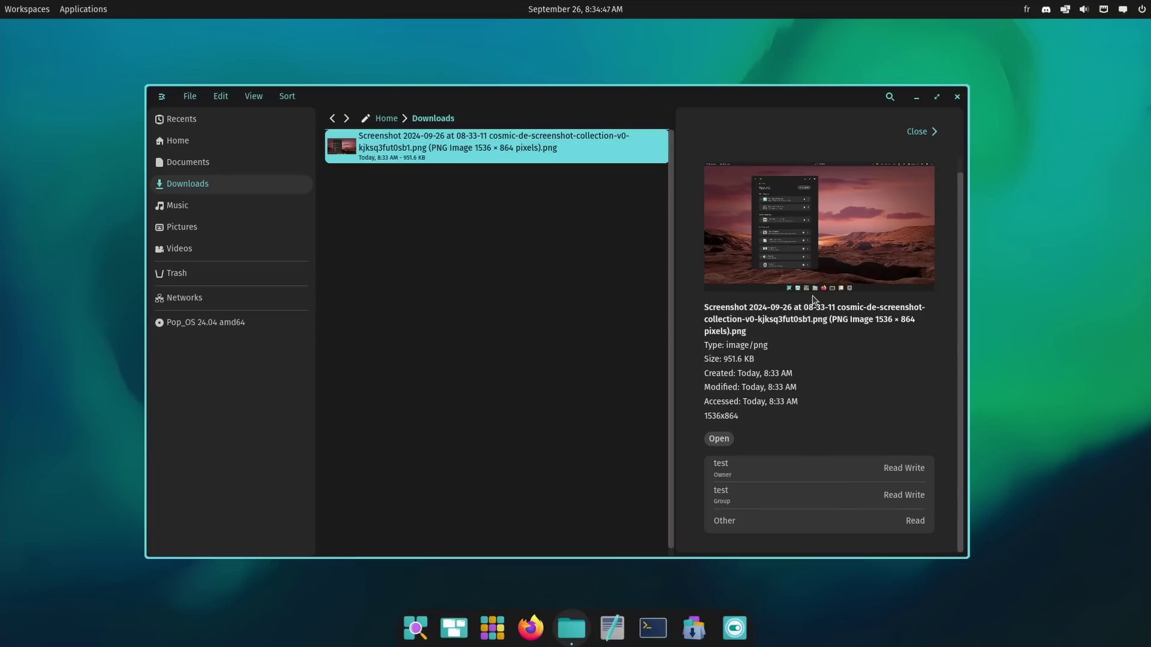
pyautogui.click(743, 165)
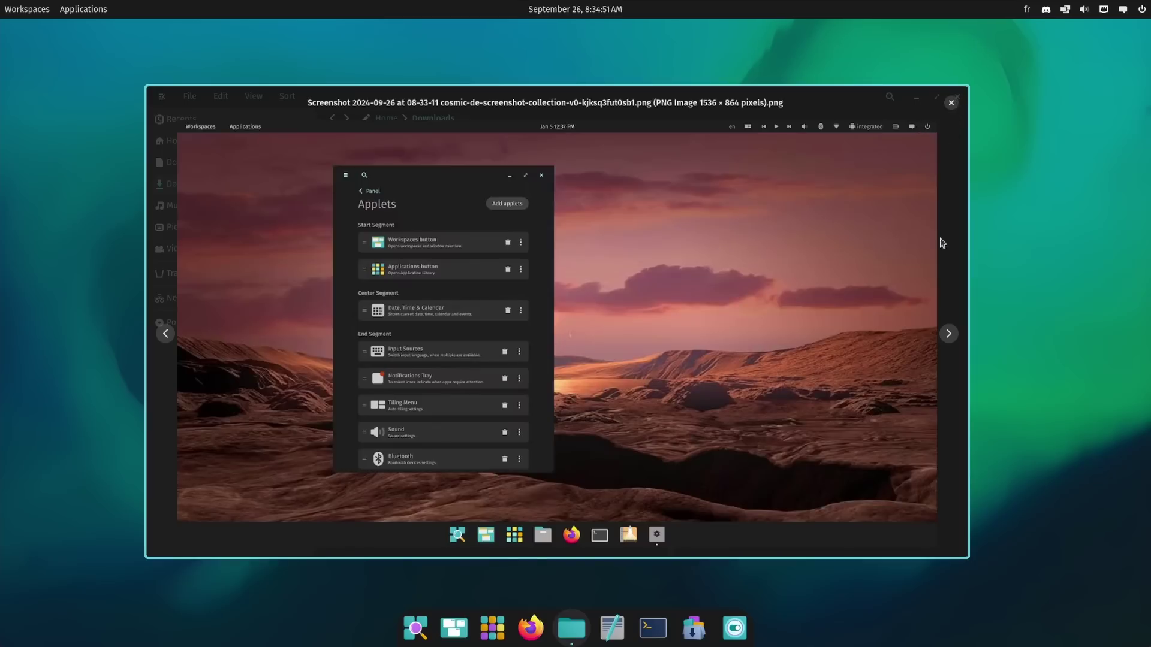
pyautogui.click(954, 101)
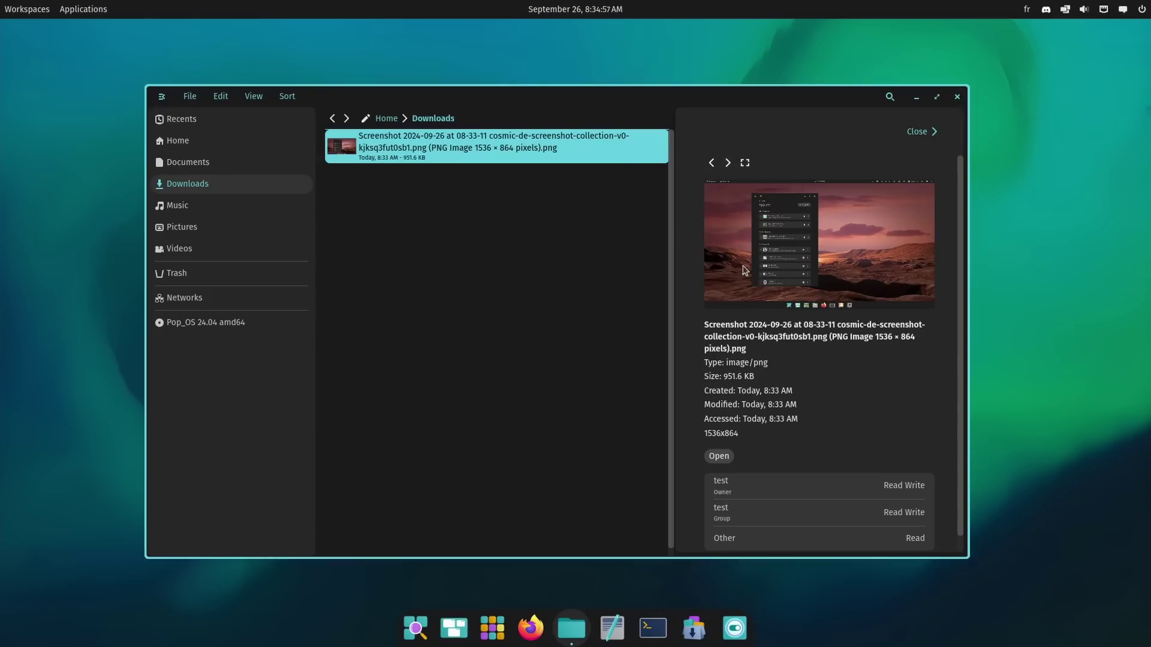
pyautogui.scroll(-1, 743, 271)
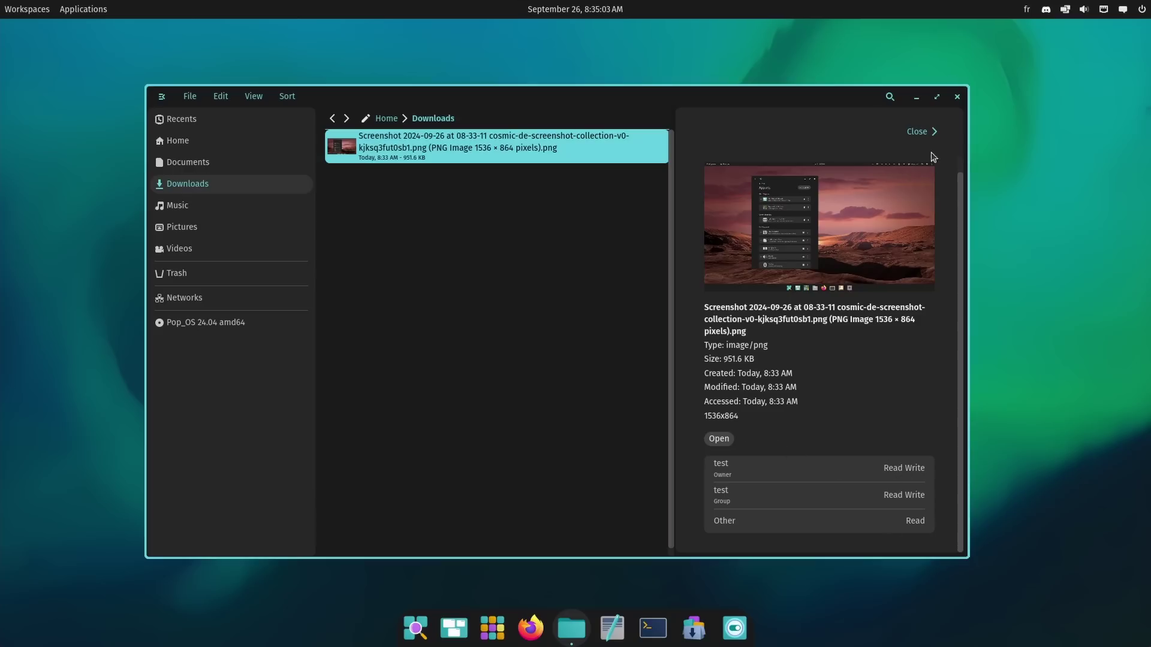
pyautogui.click(920, 137)
# Step: Check details of eezfezfz and Test in Documents, then preview the screenshot full-window again
pyautogui.click(218, 164)
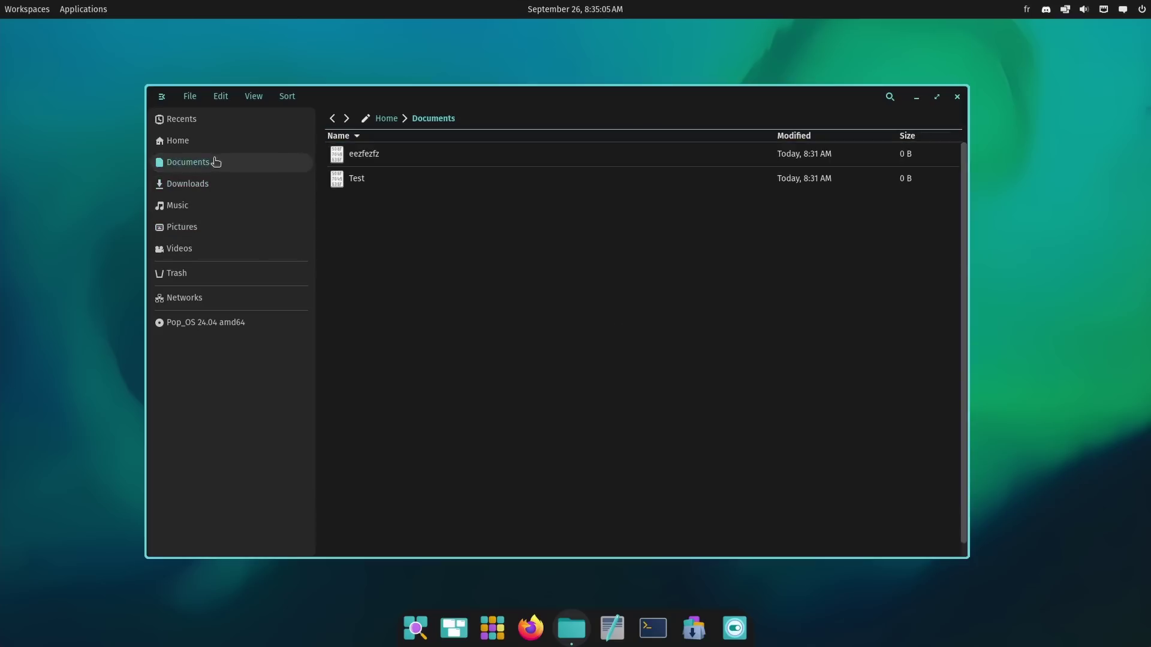
pyautogui.click(392, 163)
pyautogui.press('space')
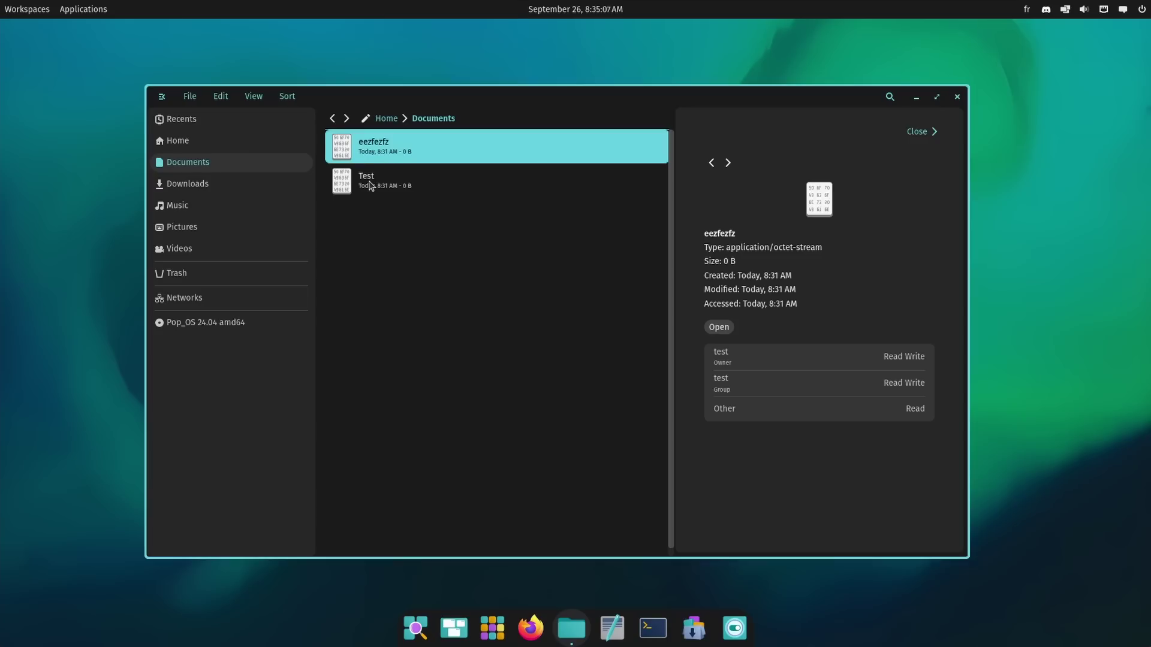
pyautogui.click(369, 180)
pyautogui.click(368, 149)
pyautogui.click(226, 186)
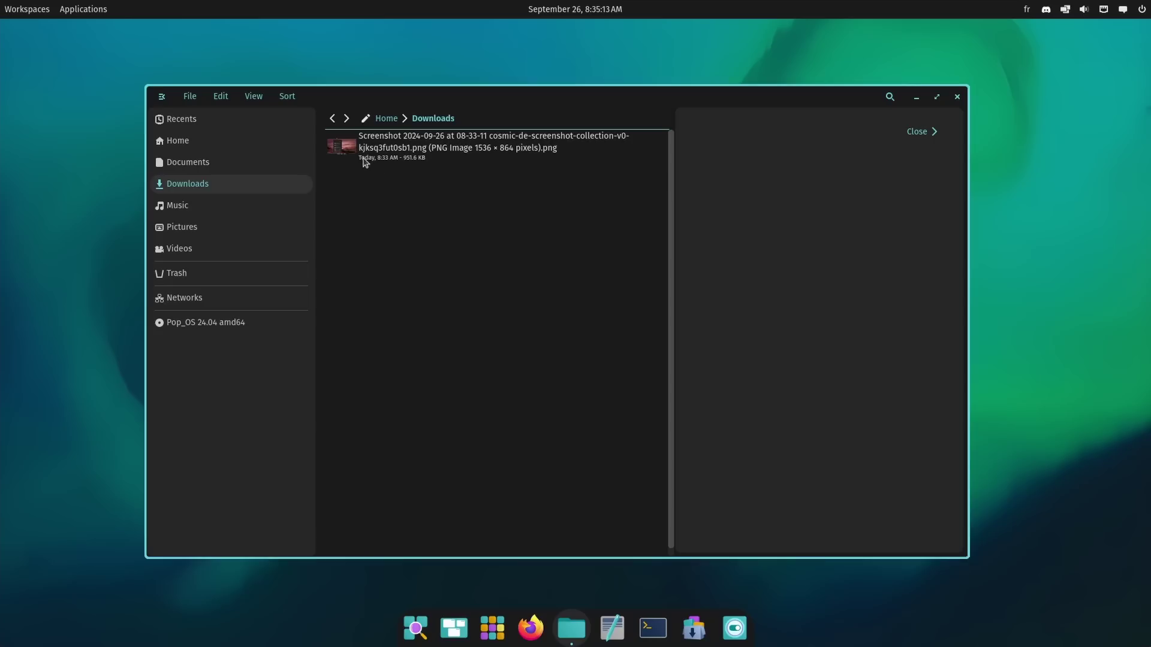
pyautogui.click(343, 149)
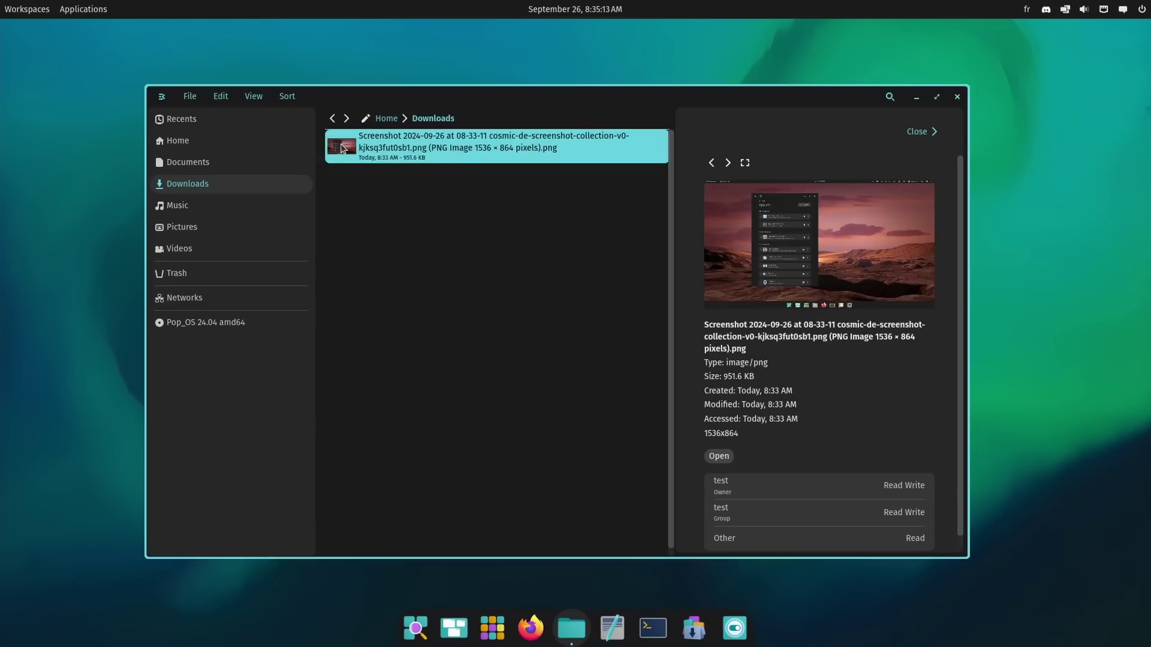
pyautogui.click(744, 163)
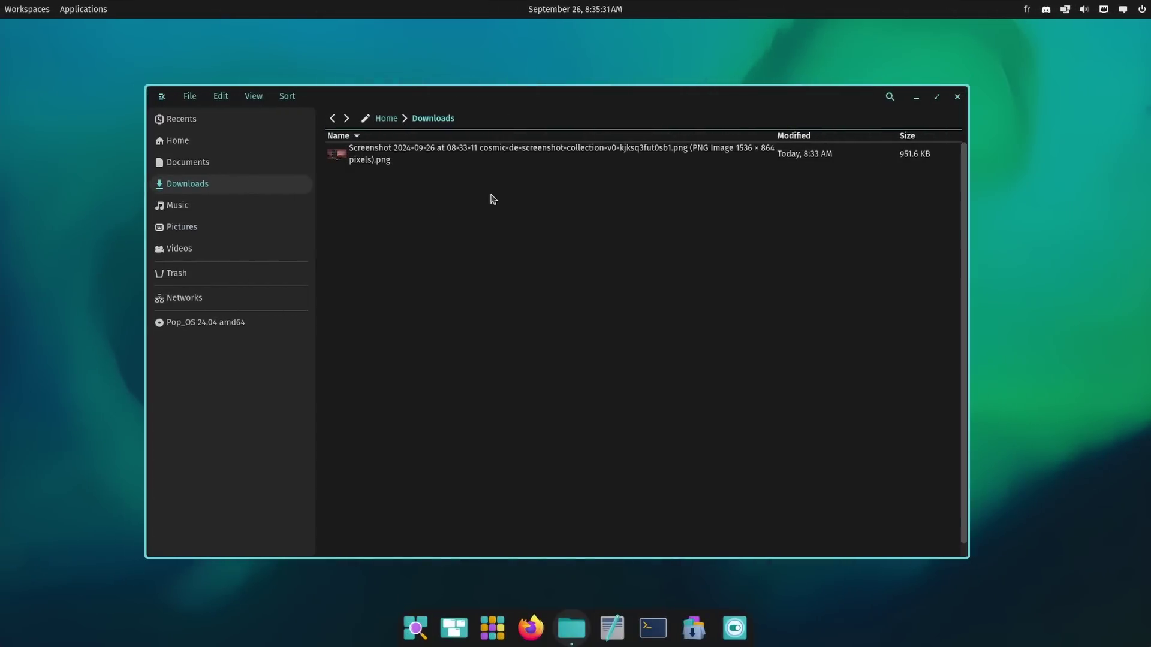
# Step: Compress the screenshot PNG into a .zip archive
pyautogui.rightClick(518, 157)
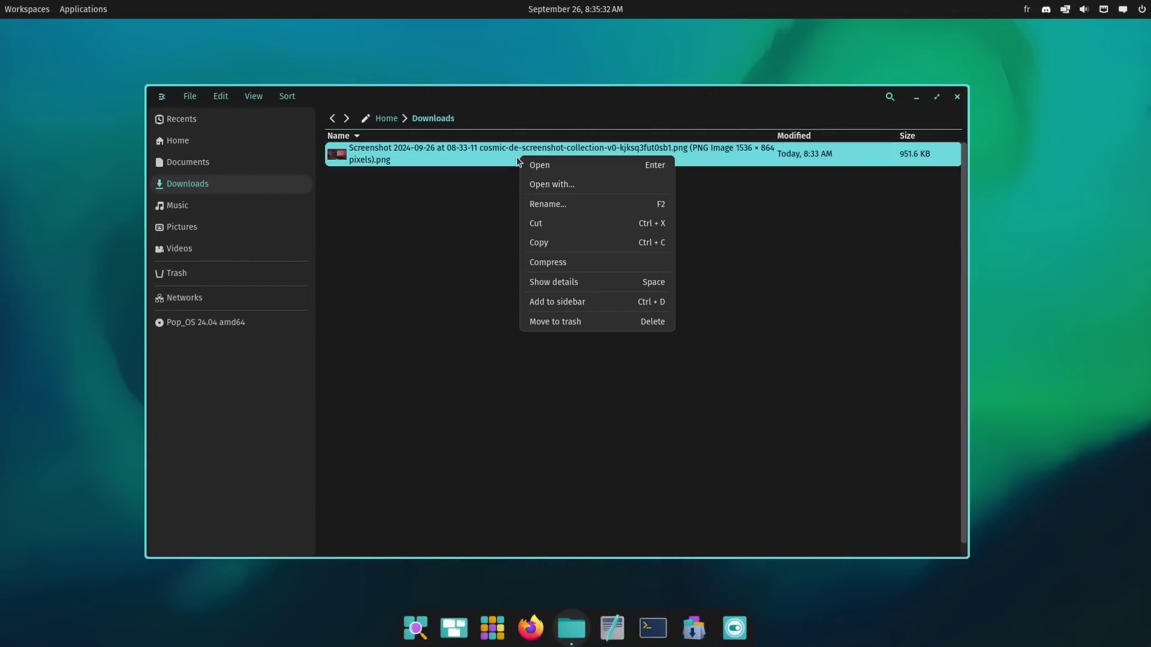
pyautogui.click(598, 262)
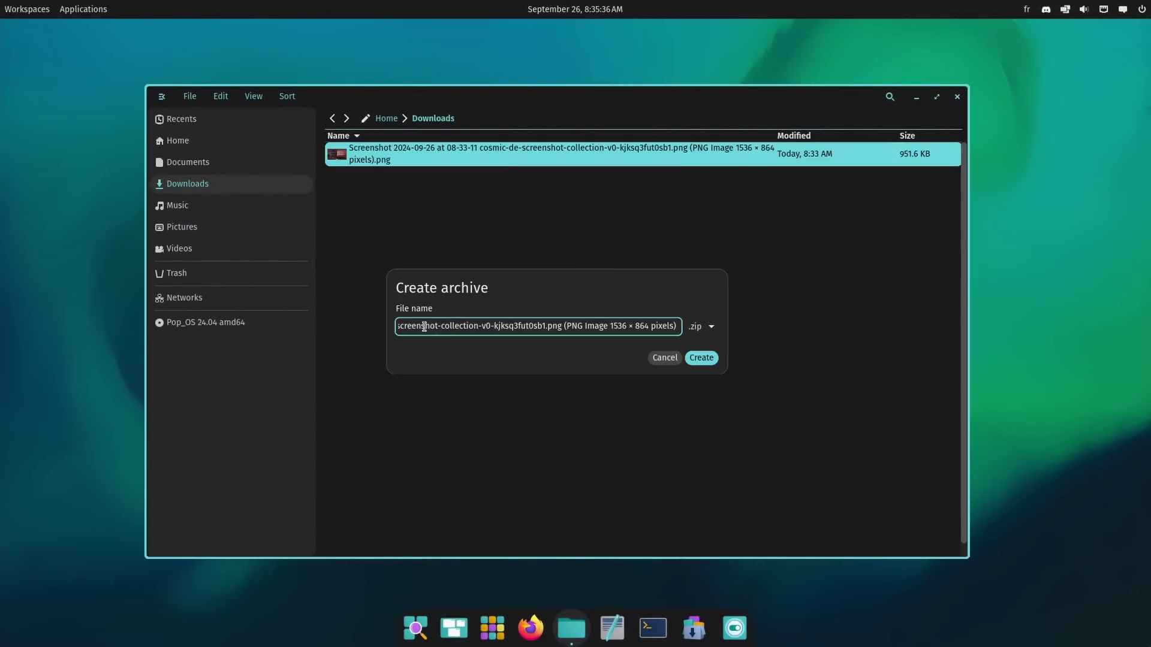
pyautogui.moveTo(424, 327); pyautogui.dragTo(701, 327)
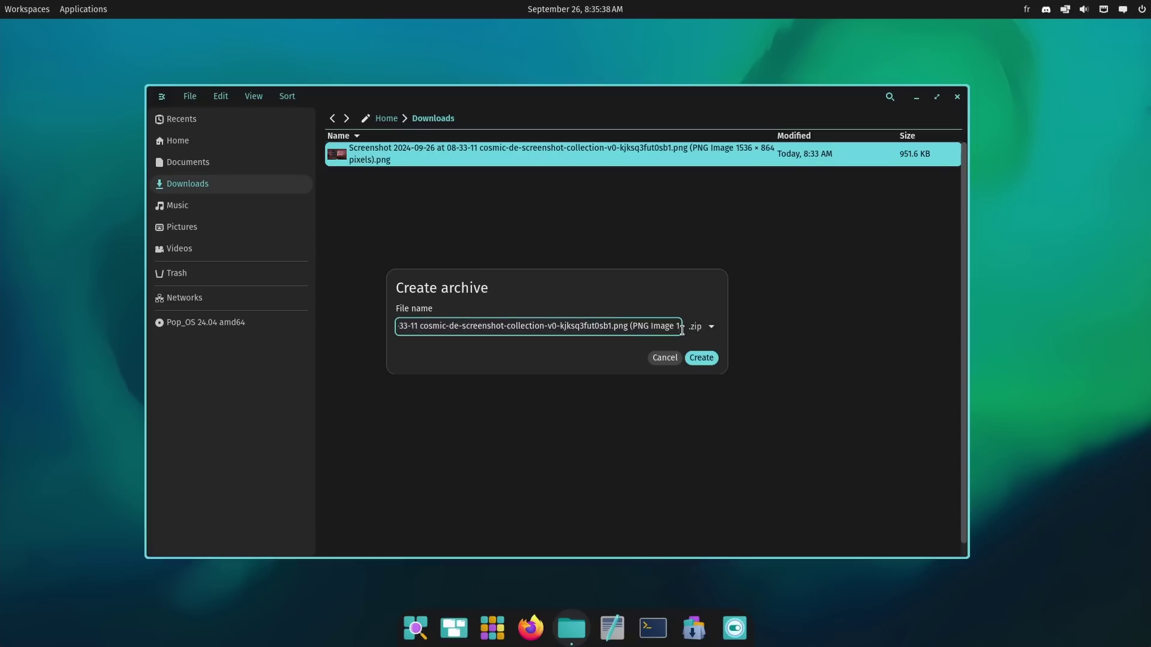
pyautogui.click(712, 327)
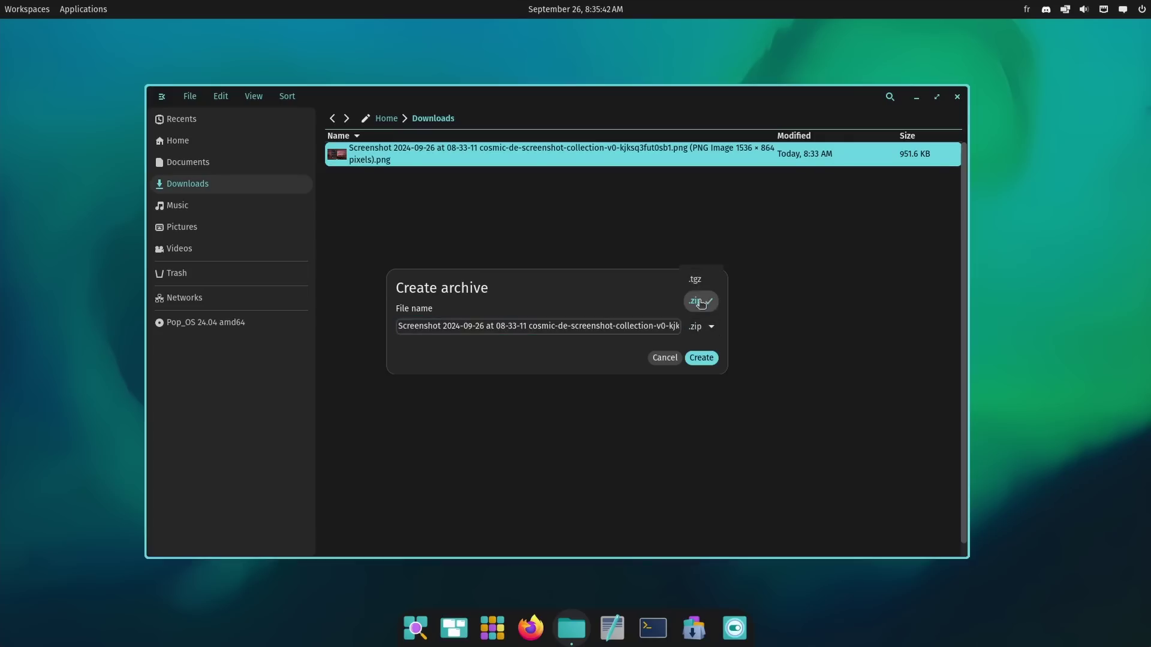
pyautogui.click(596, 302)
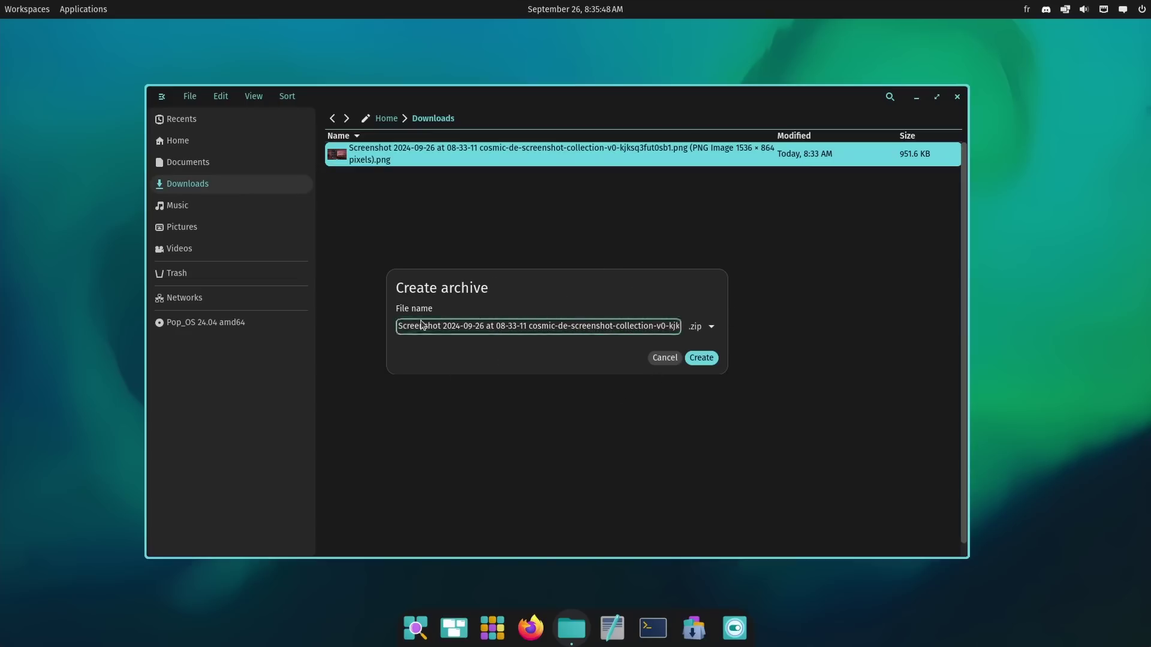
pyautogui.click(702, 358)
# Step: Extract the zip into a folder and compare details of the folder, PNG and zip
pyautogui.rightClick(368, 190)
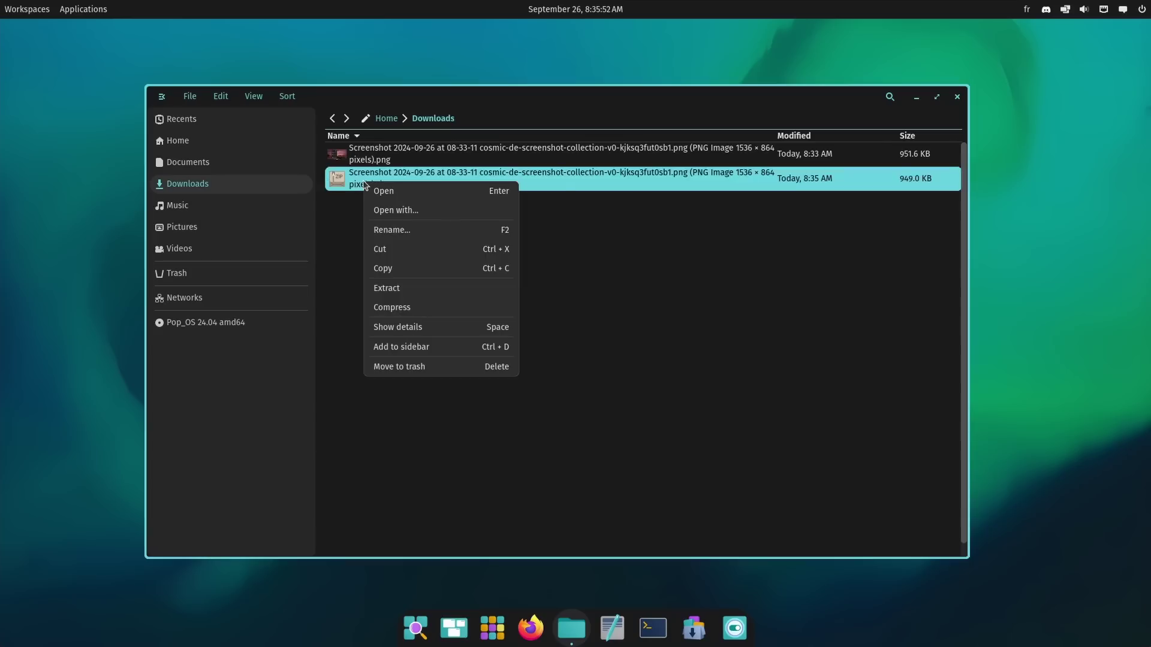
pyautogui.click(449, 282)
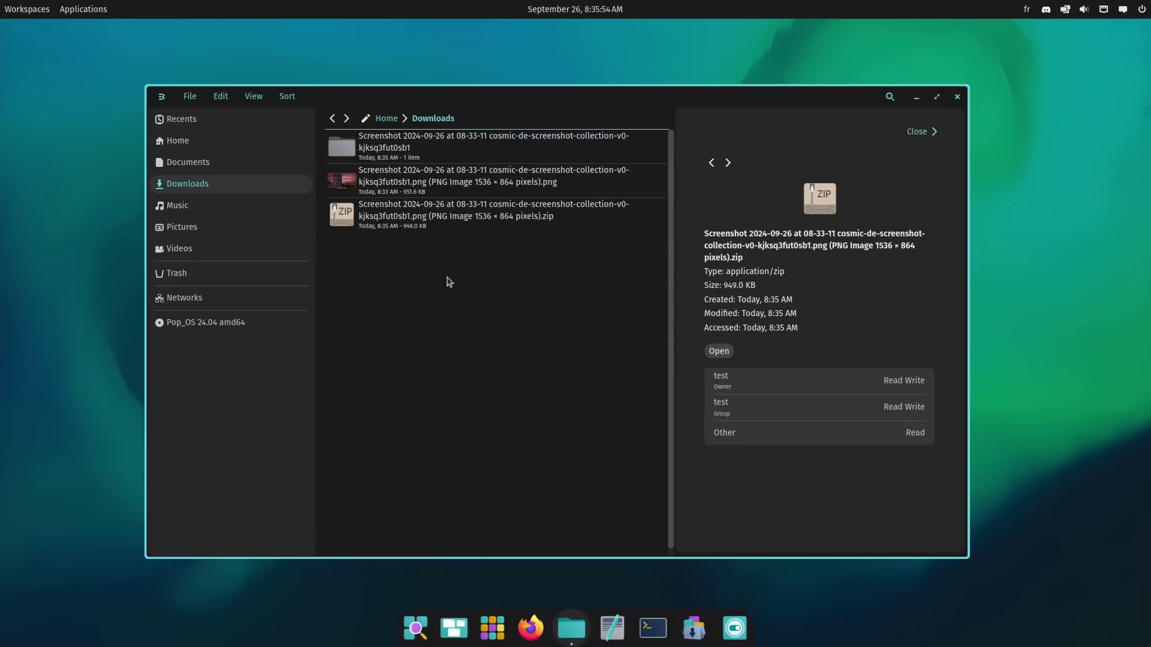
pyautogui.click(382, 156)
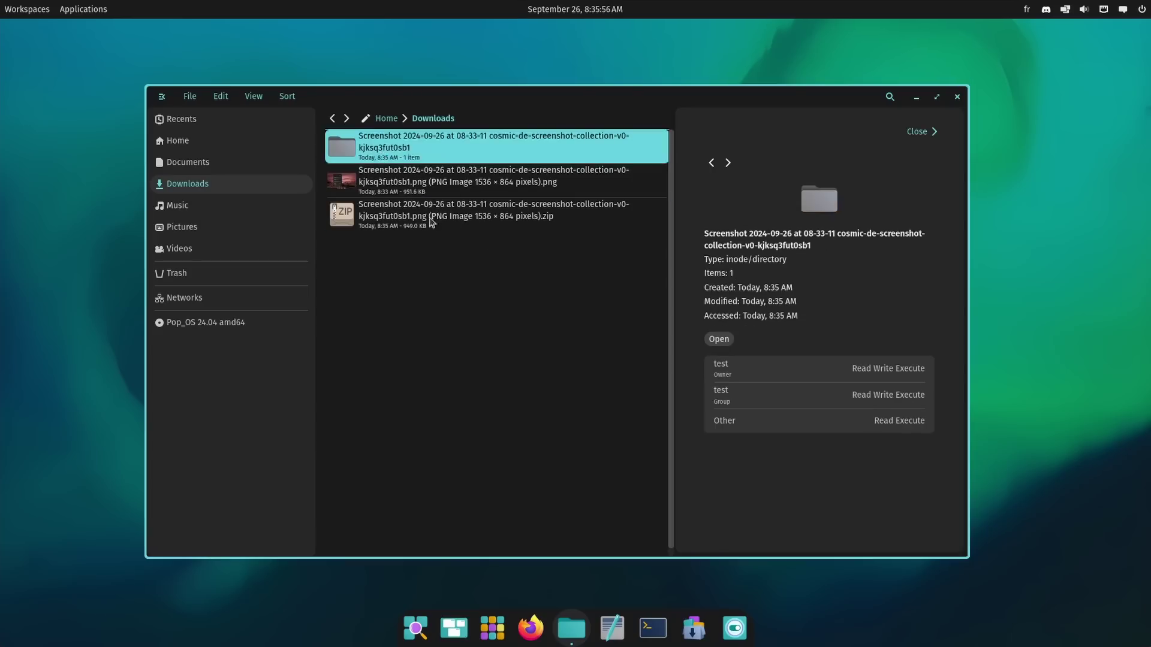
pyautogui.click(402, 186)
pyautogui.click(396, 150)
pyautogui.click(398, 183)
pyautogui.click(409, 222)
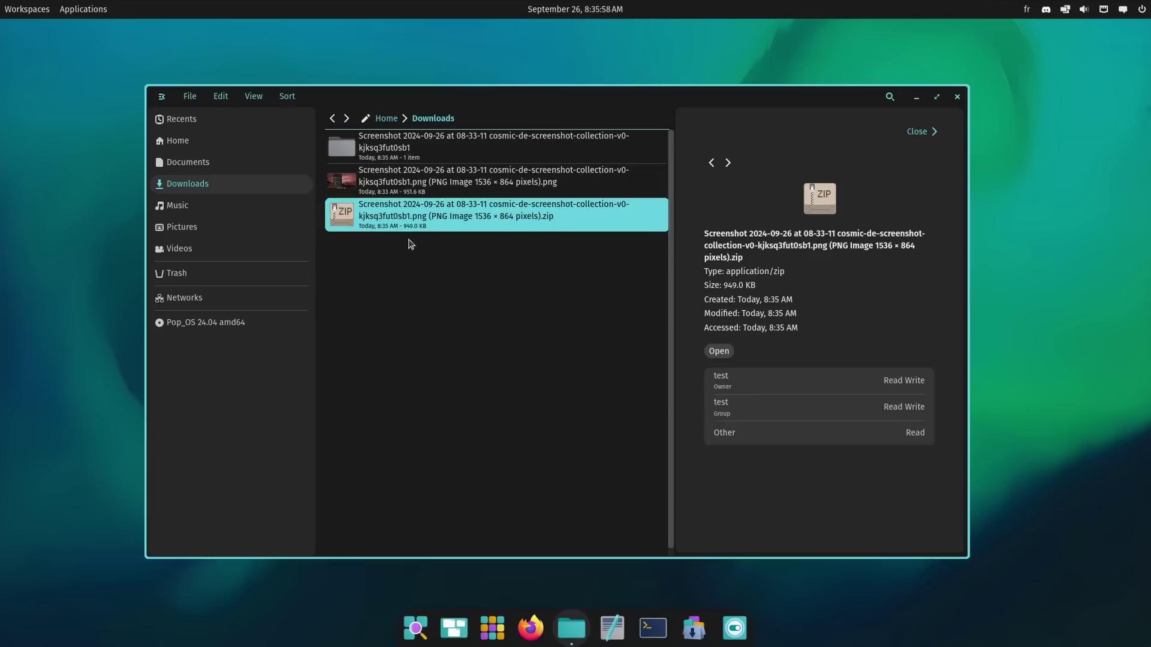
pyautogui.click(384, 145)
pyautogui.click(384, 181)
pyautogui.click(386, 216)
# Step: In Networks, hide the details pane and open Add network drive to enter a server address
pyautogui.click(192, 298)
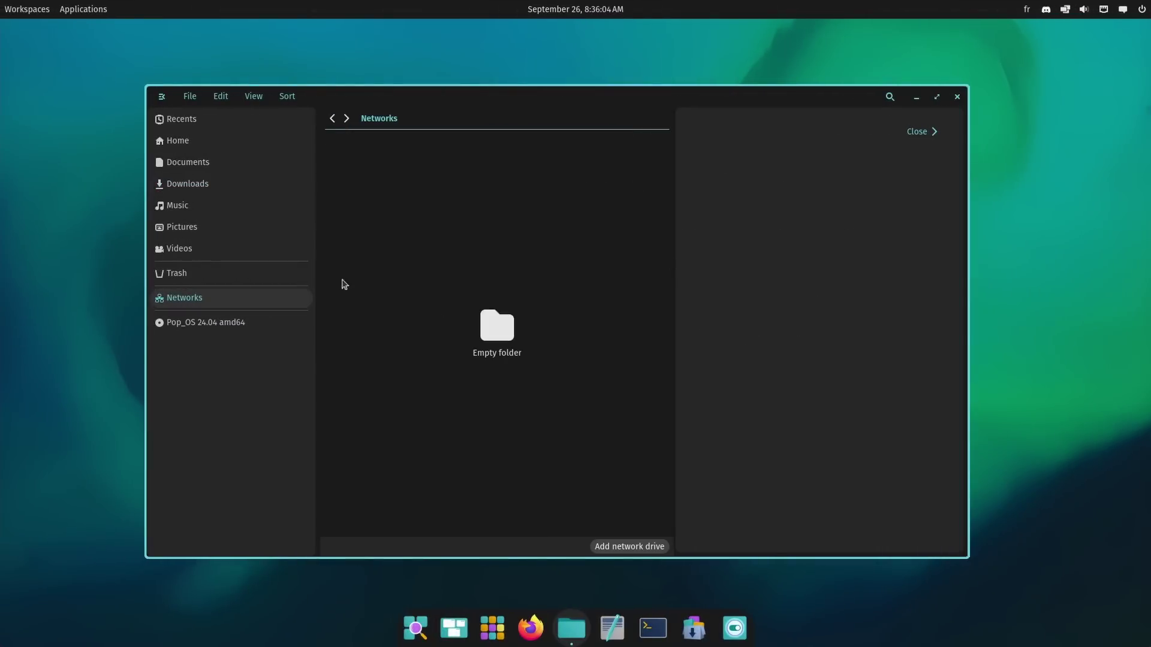
pyautogui.click(917, 135)
pyautogui.moveTo(620, 95)
pyautogui.mouseDown()
pyautogui.moveTo(642, 112)
pyautogui.moveTo(634, 105)
pyautogui.mouseUp()
pyautogui.click(932, 556)
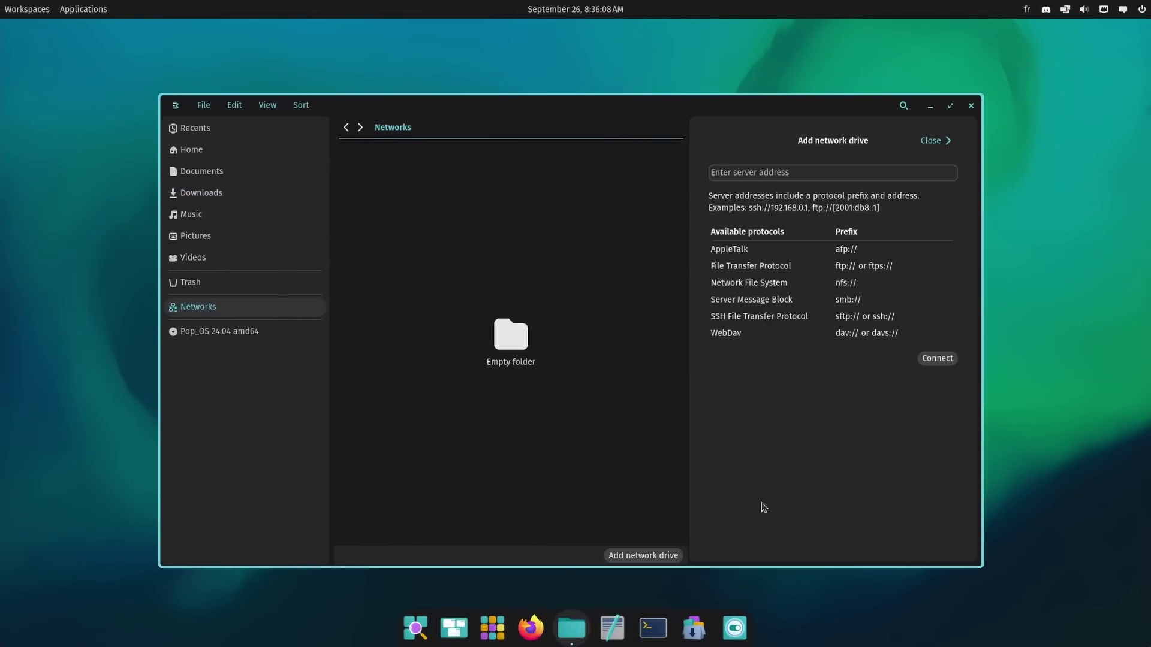
pyautogui.click(750, 175)
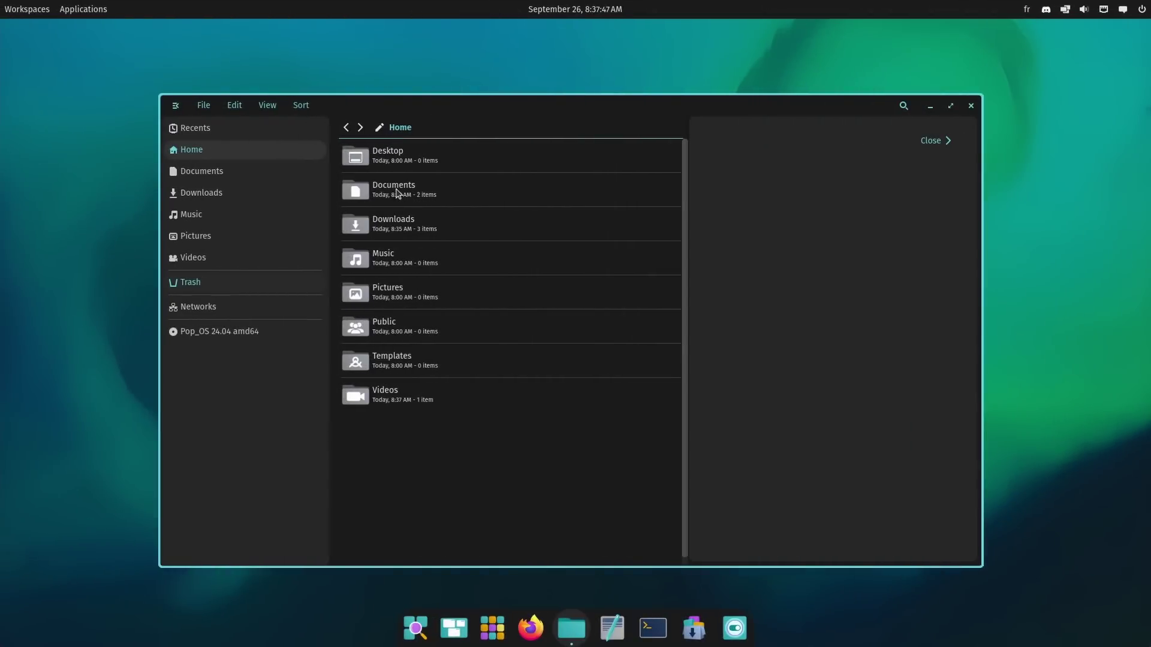
# Step: Pin Videos' Subfolder to the sidebar with Ctrl+D, then remove it from the sidebar
pyautogui.doubleClick(397, 193)
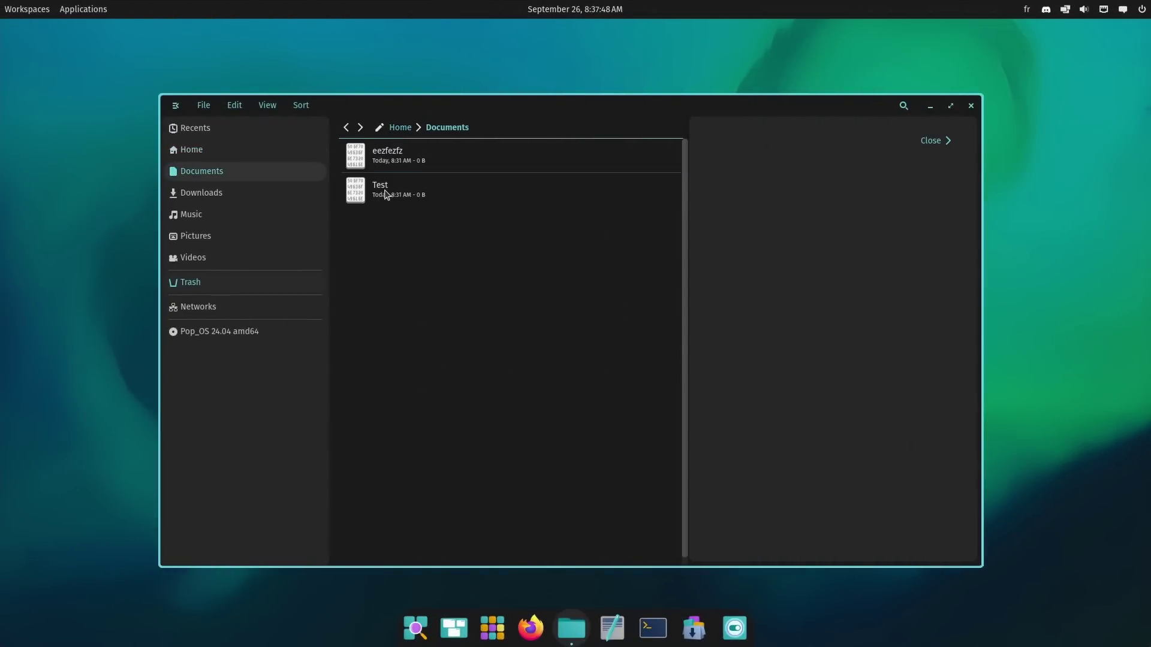
pyautogui.click(193, 257)
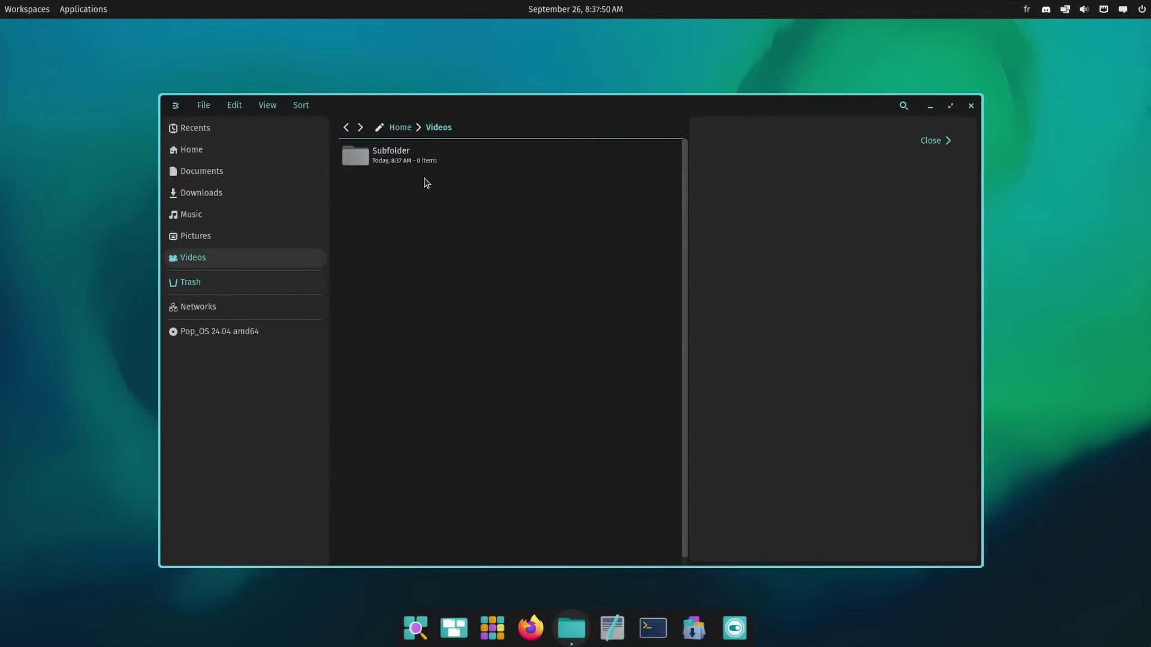
pyautogui.click(423, 170)
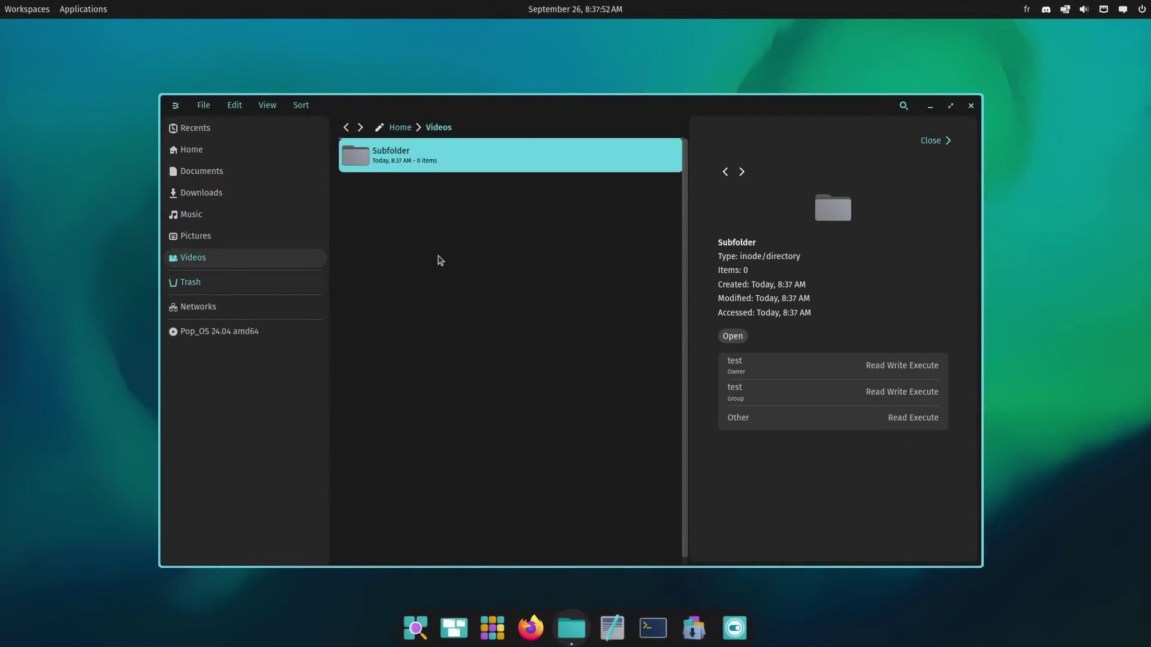
pyautogui.hotkey('ctrl', 'd')
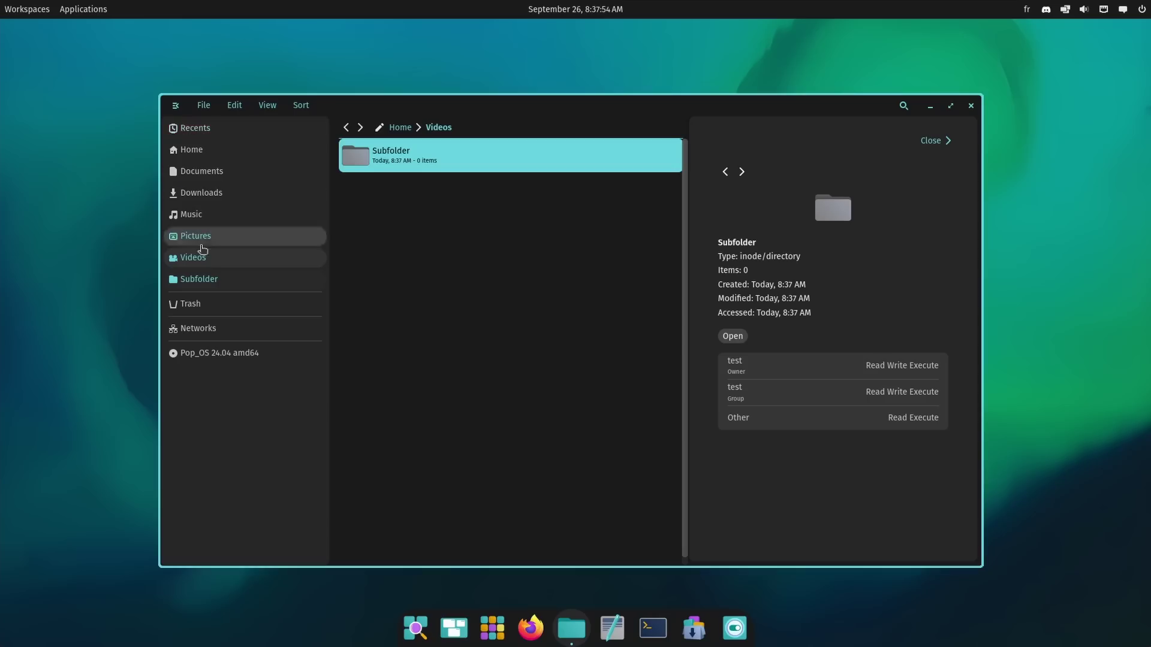
pyautogui.click(193, 287)
pyautogui.hotkey('alt', 'Left')
pyautogui.click(210, 281)
pyautogui.rightClick(215, 279)
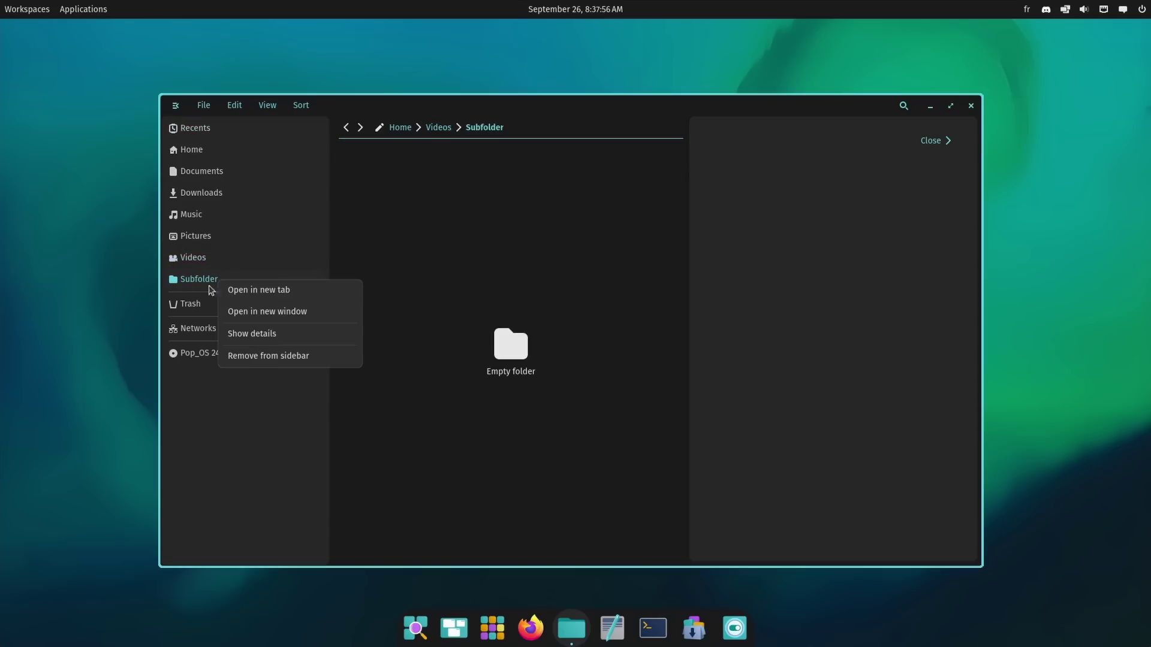
pyautogui.click(270, 358)
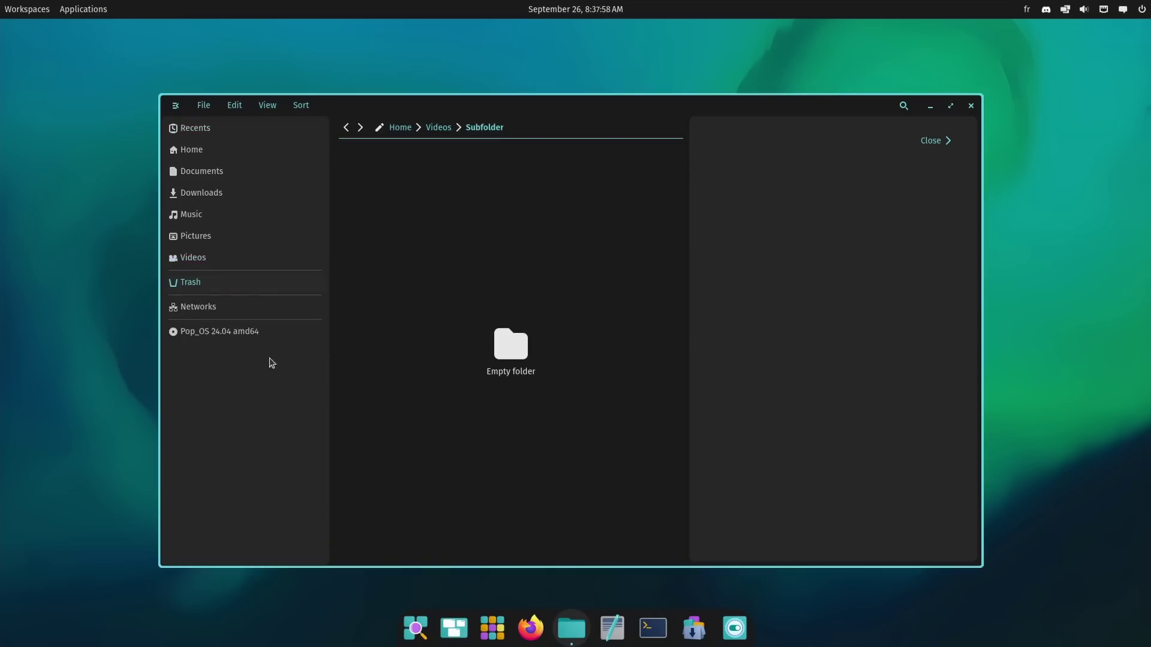
pyautogui.click(203, 259)
# Step: Drag Subfolder to the Trash, browse sidebar locations, and return to the empty Videos folder
pyautogui.moveTo(403, 174); pyautogui.dragTo(222, 393)
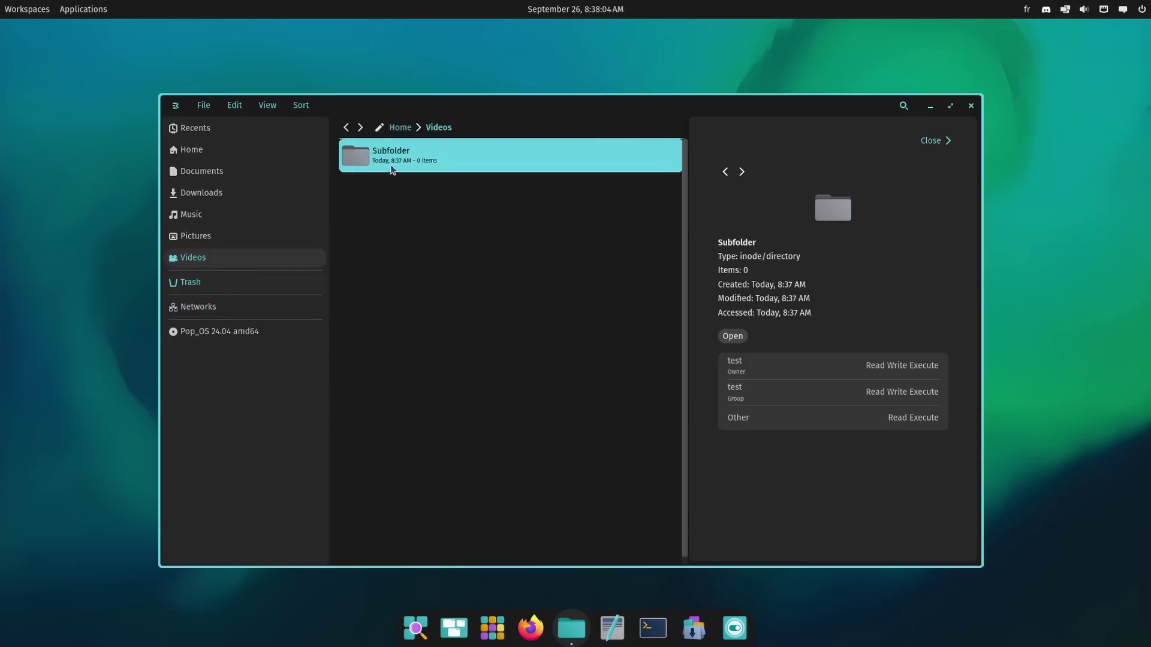
pyautogui.moveTo(390, 170); pyautogui.dragTo(222, 274)
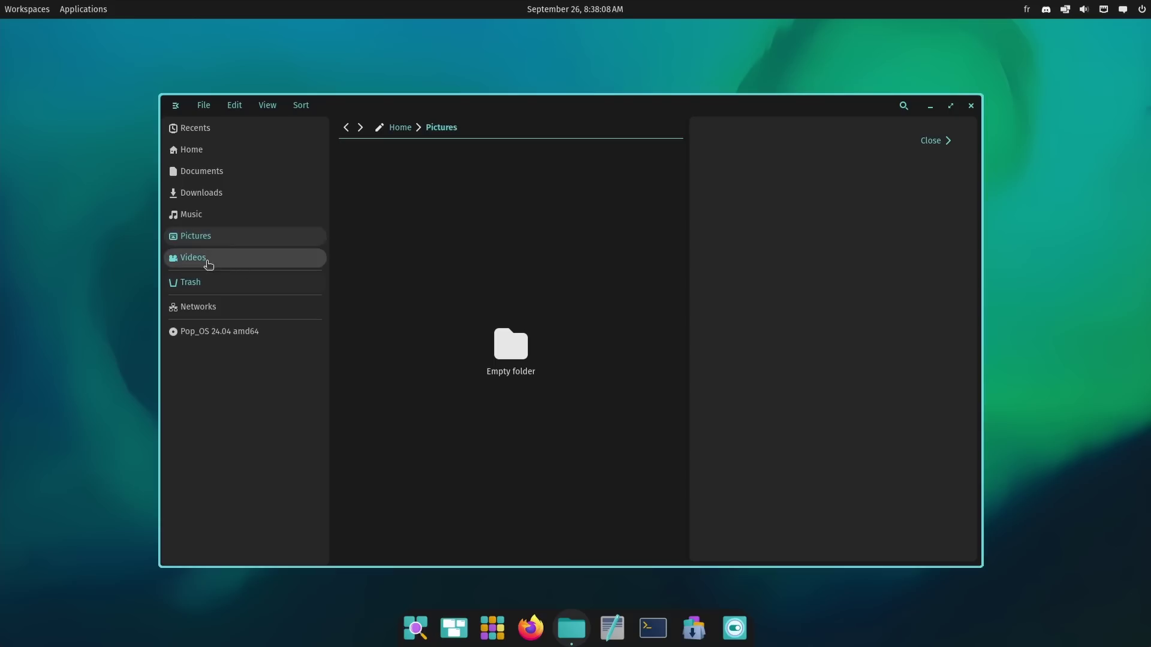
pyautogui.click(220, 193)
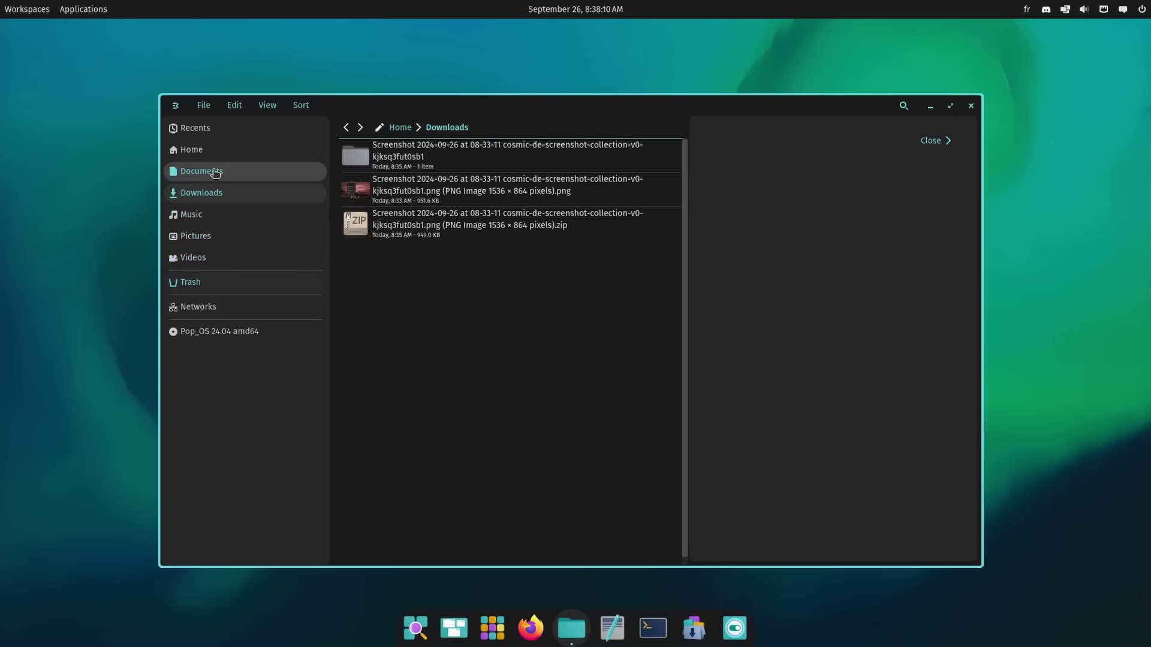
pyautogui.click(217, 172)
pyautogui.click(221, 150)
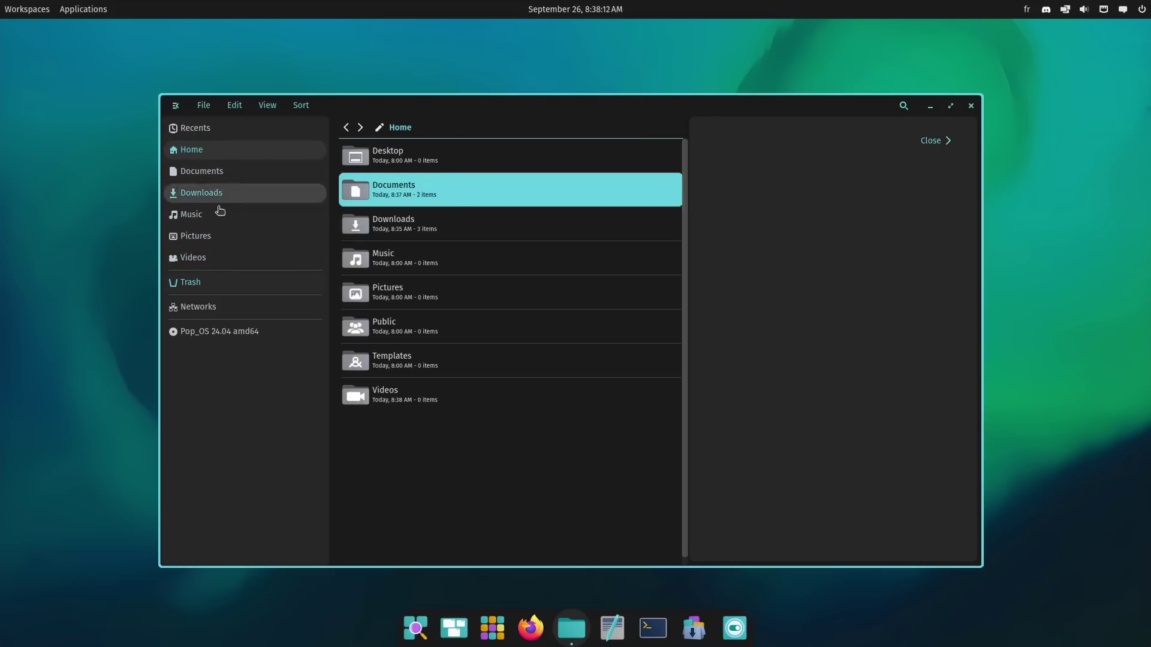
pyautogui.click(195, 258)
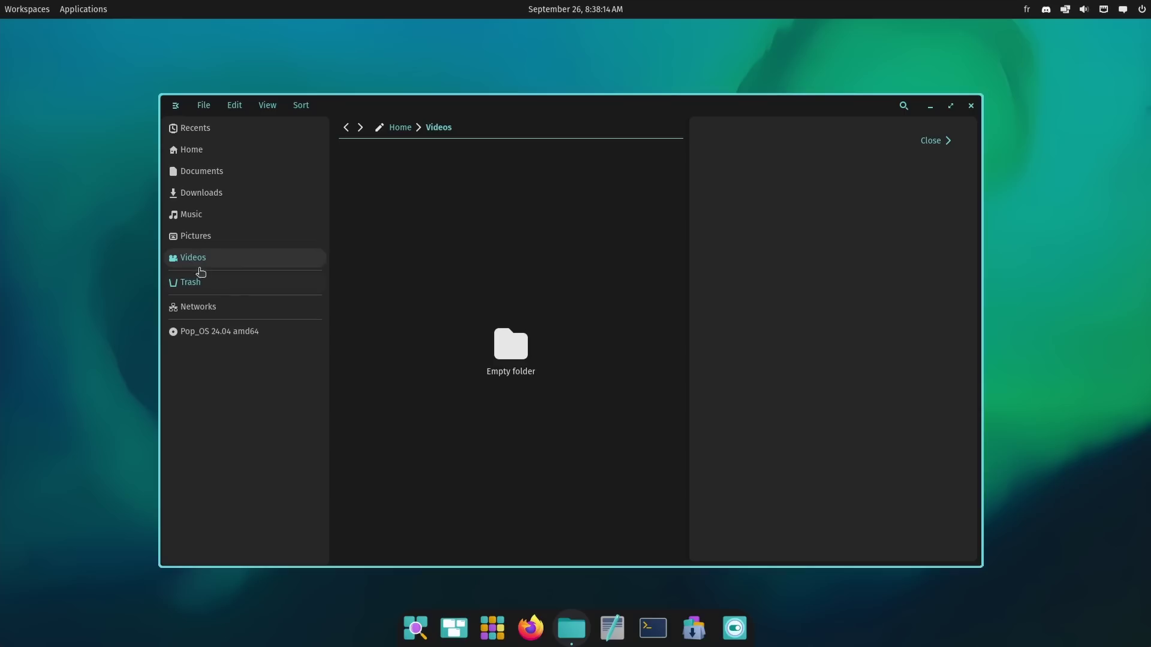
pyautogui.click(190, 284)
pyautogui.click(214, 308)
pyautogui.click(210, 259)
pyautogui.click(926, 145)
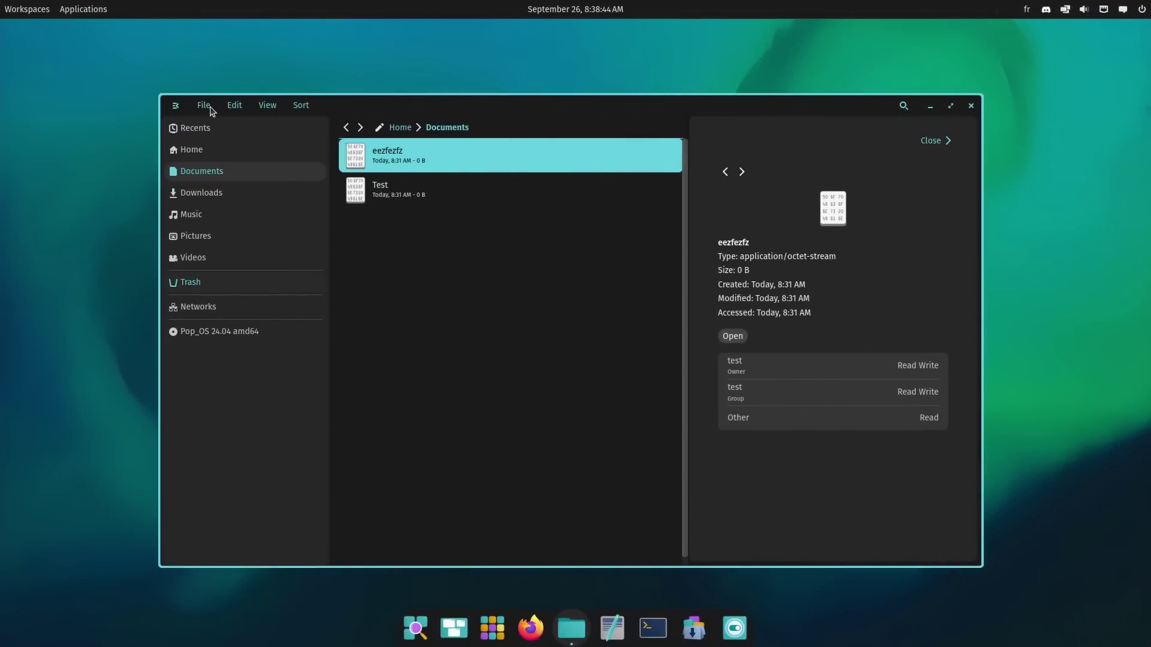
# Step: Check which apps can open eezfezfz via File > Open with..., then close the list
pyautogui.click(204, 106)
pyautogui.press('Escape')
pyautogui.click(204, 105)
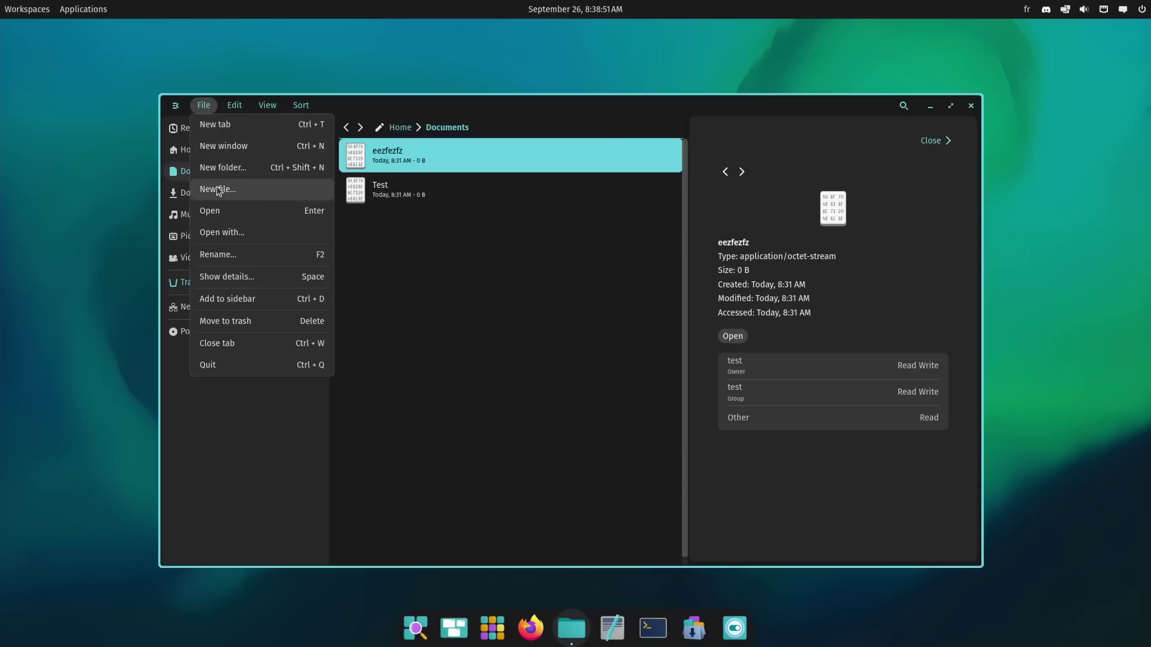
pyautogui.click(234, 237)
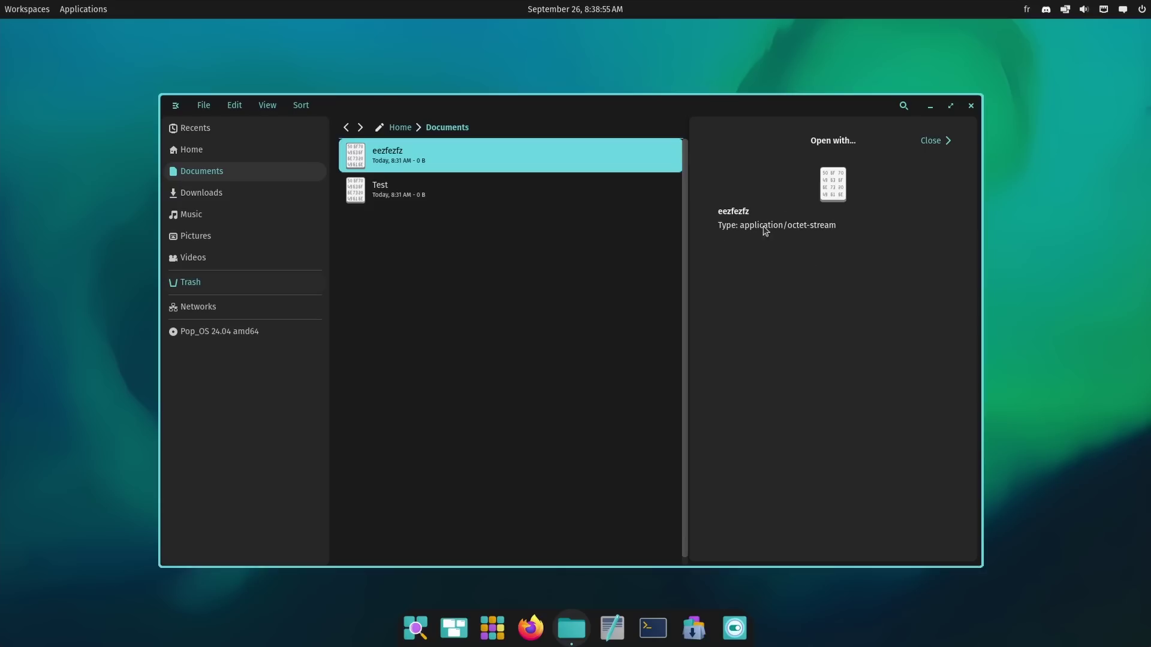
pyautogui.click(940, 142)
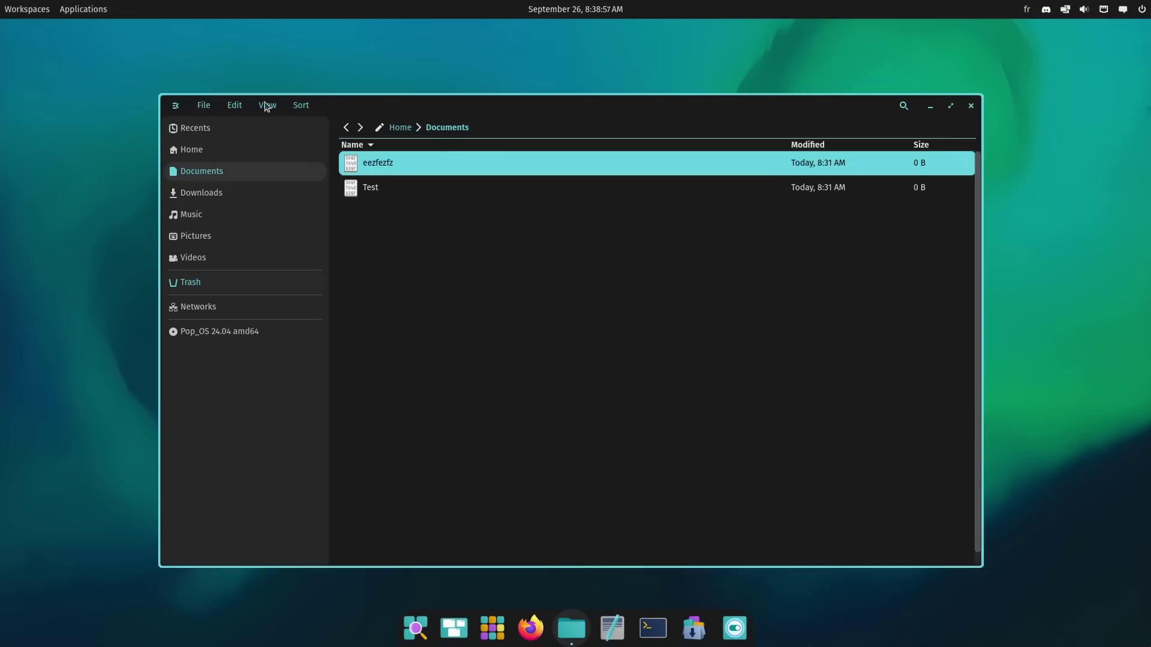
# Step: Show eezfezfz's details from File > Show details...
pyautogui.click(201, 108)
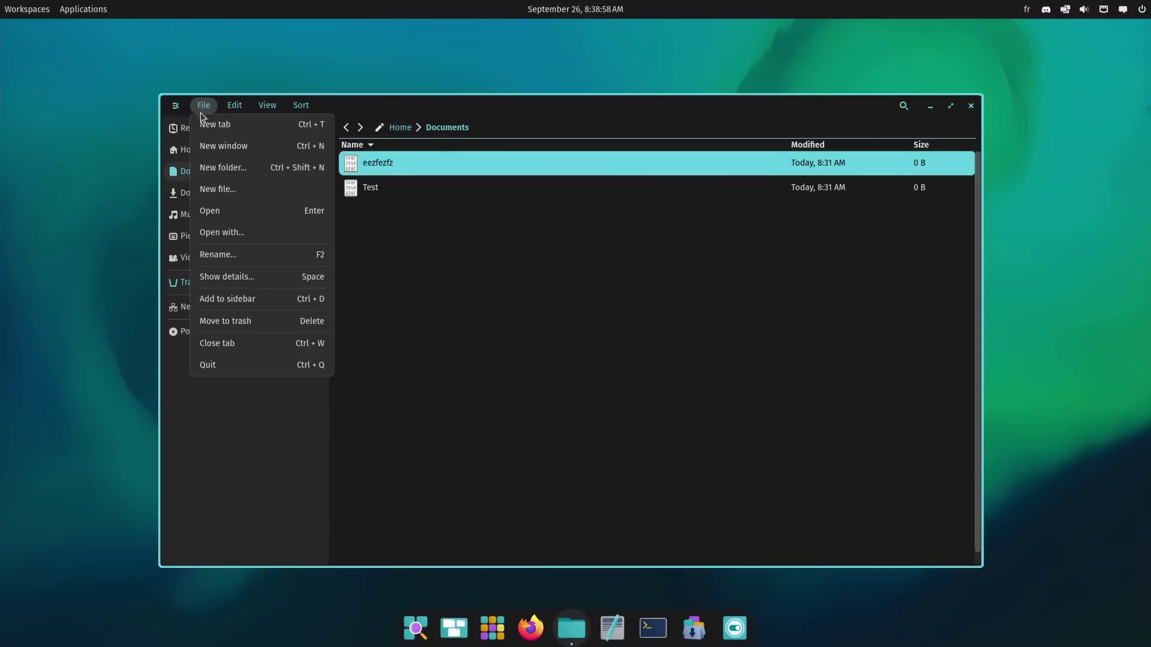
pyautogui.click(255, 278)
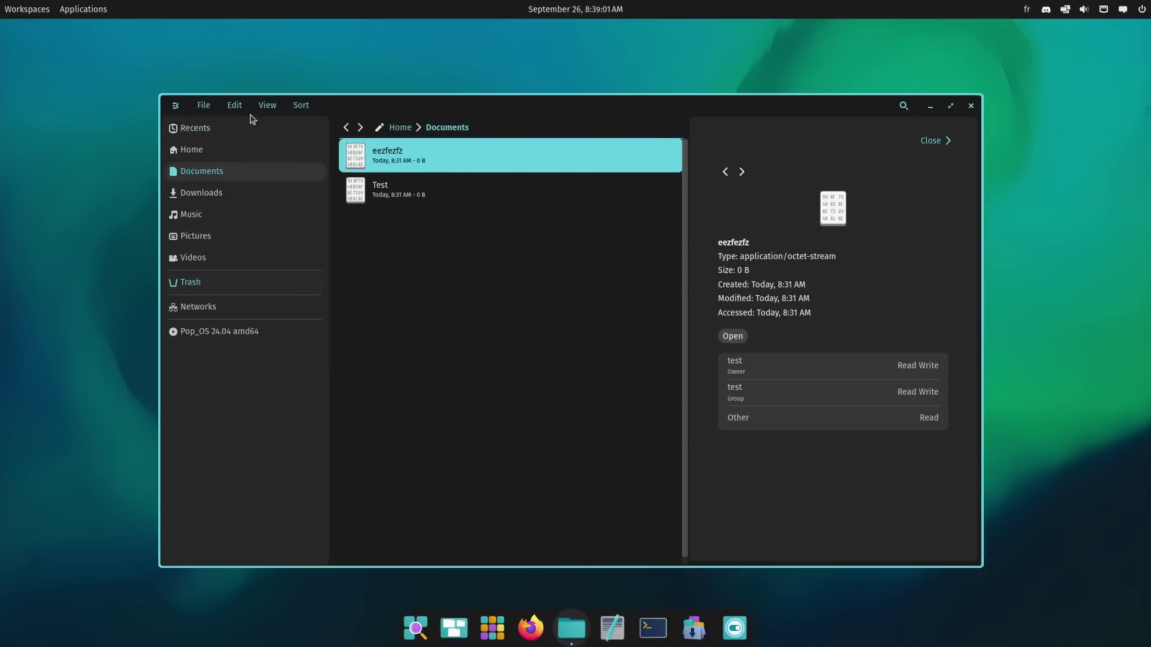
pyautogui.click(204, 105)
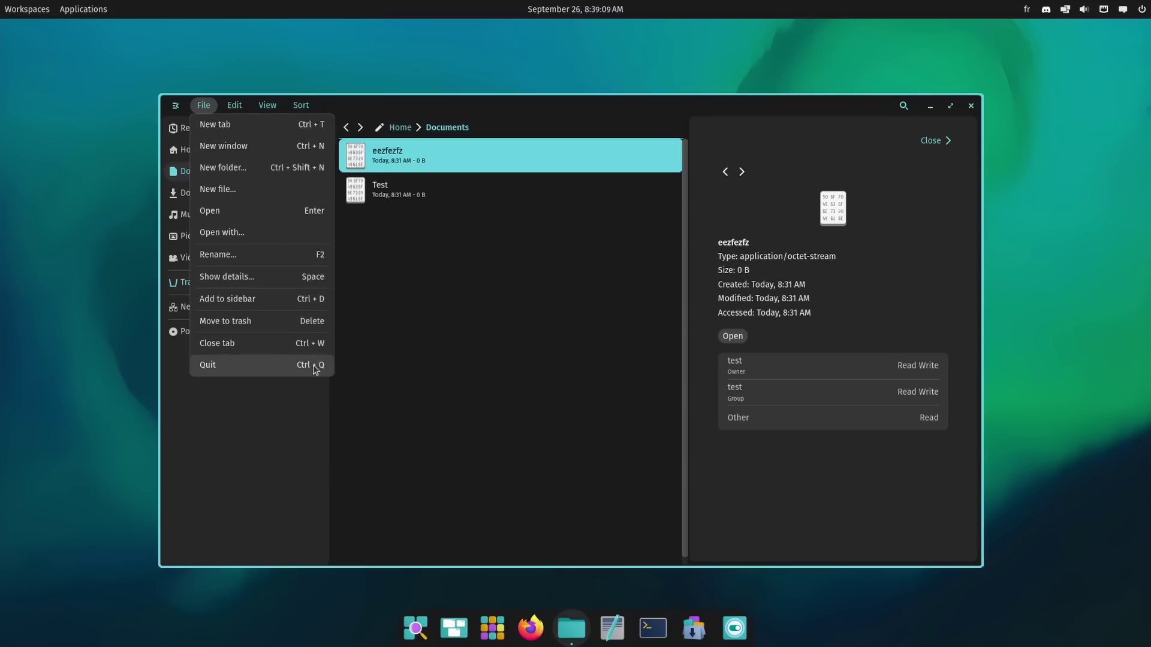
pyautogui.click(503, 303)
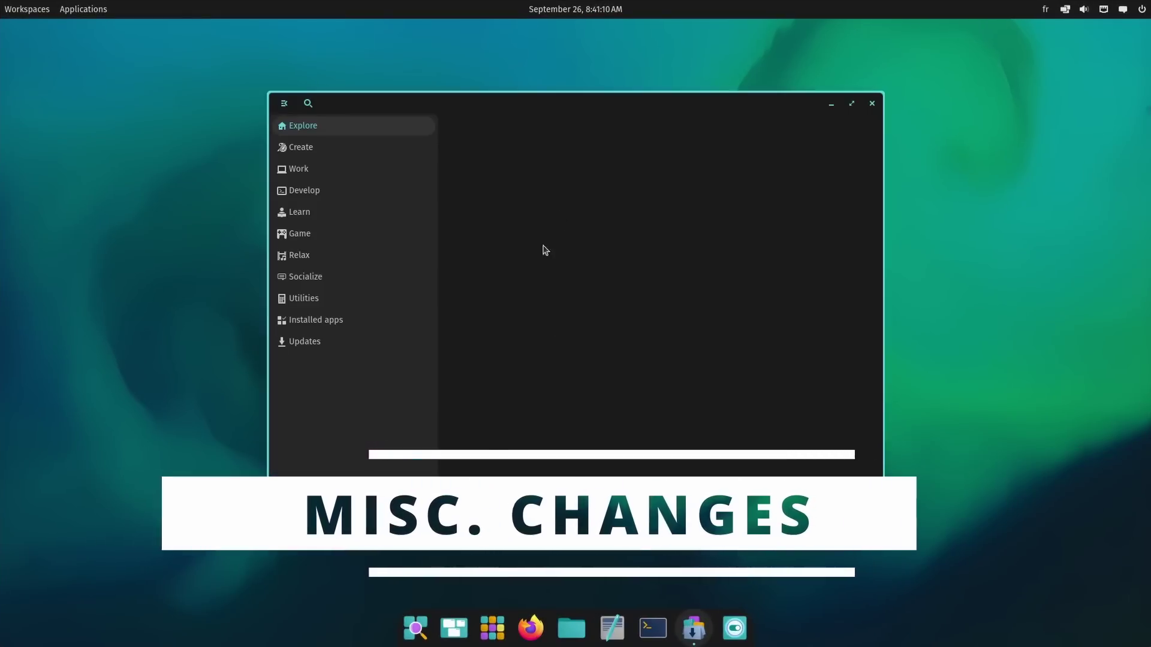
# Step: Close the Store window and browse the panel's keyboard layout and clock applets
pyautogui.moveTo(532, 124); pyautogui.dragTo(480, 159)
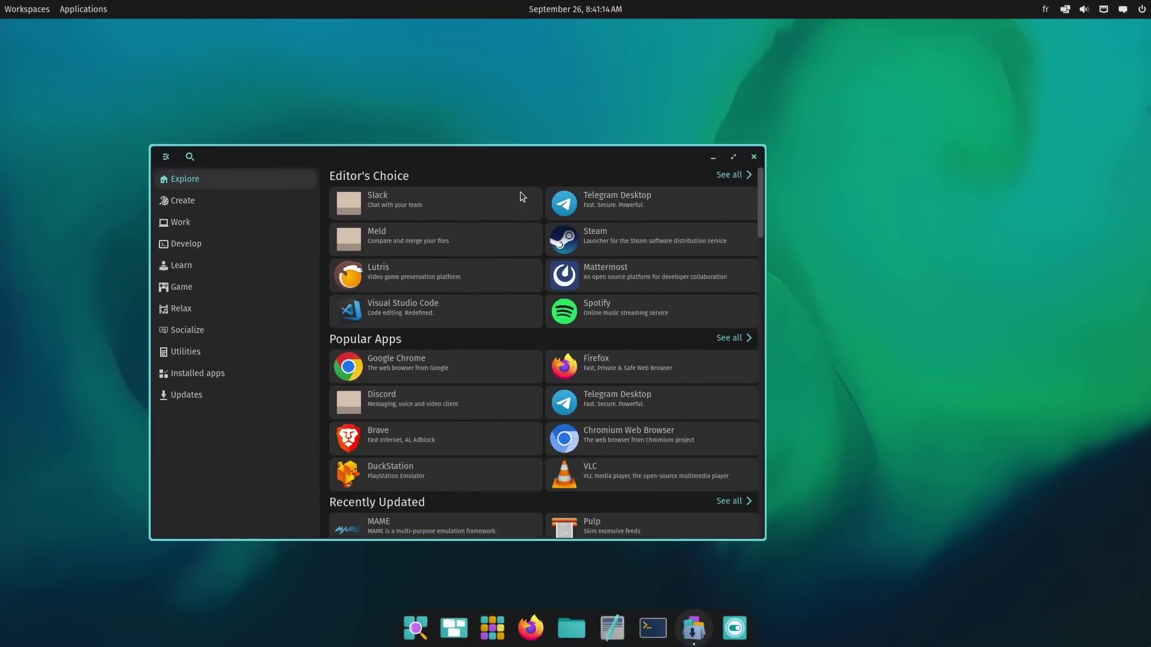
pyautogui.click(754, 157)
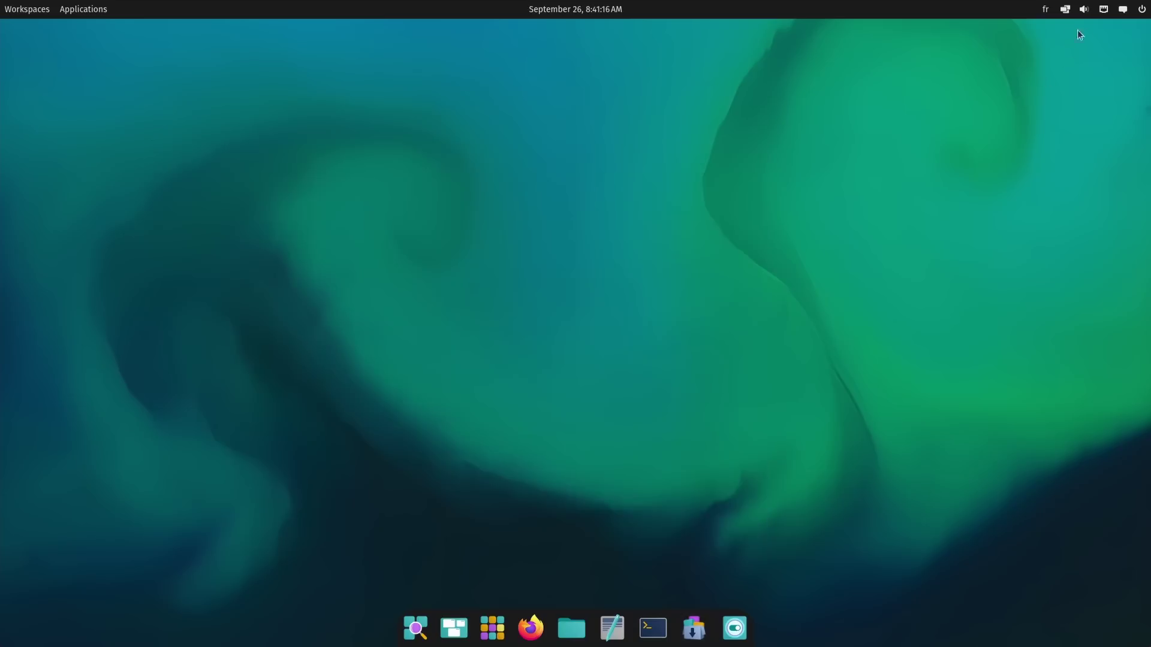
pyautogui.click(1084, 9)
pyautogui.moveTo(1049, 11)
pyautogui.moveTo(1088, 20)
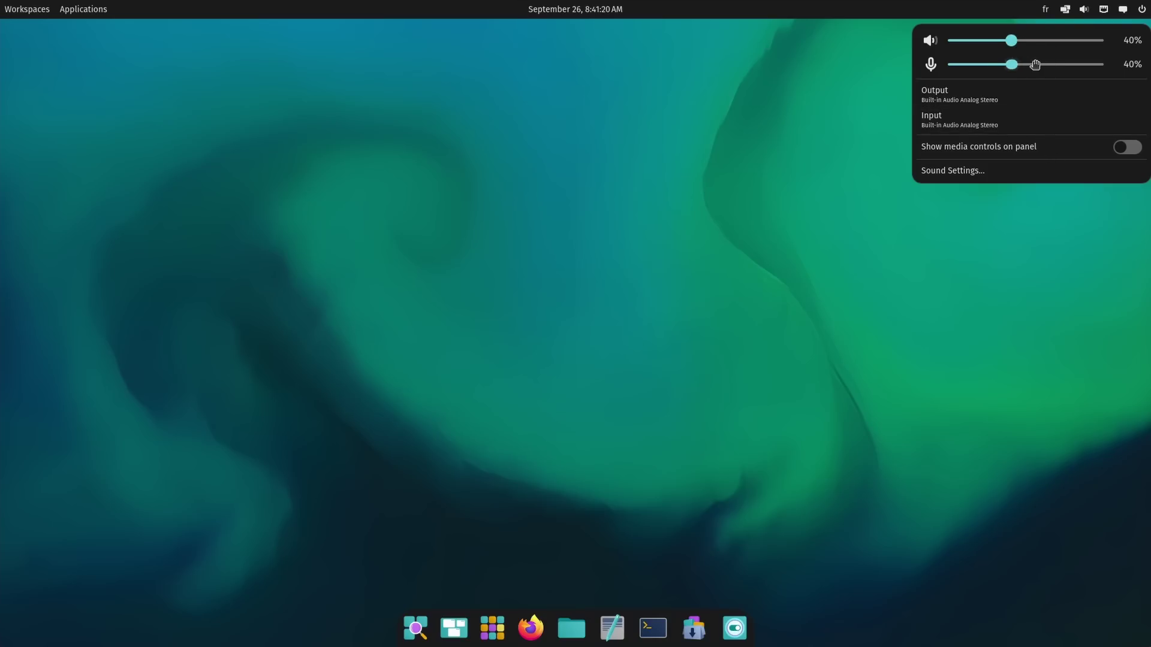
# Step: Set the time zone to Europe/Paris by searching 'paris' in the Date & Time chooser
pyautogui.moveTo(578, 10)
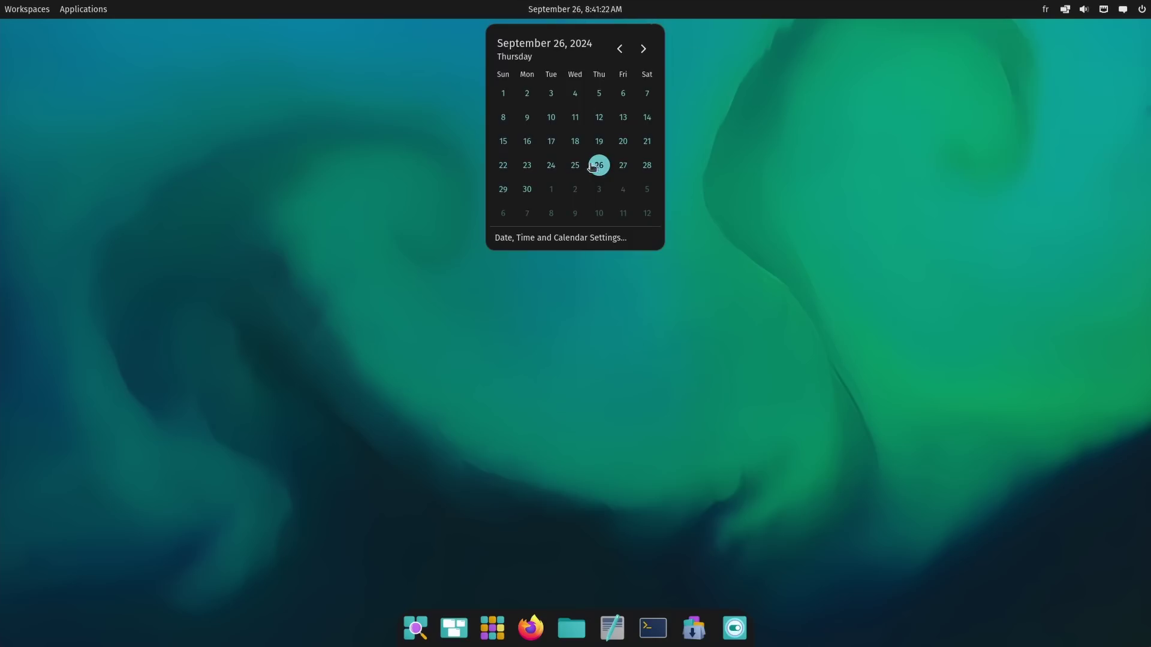
pyautogui.click(571, 238)
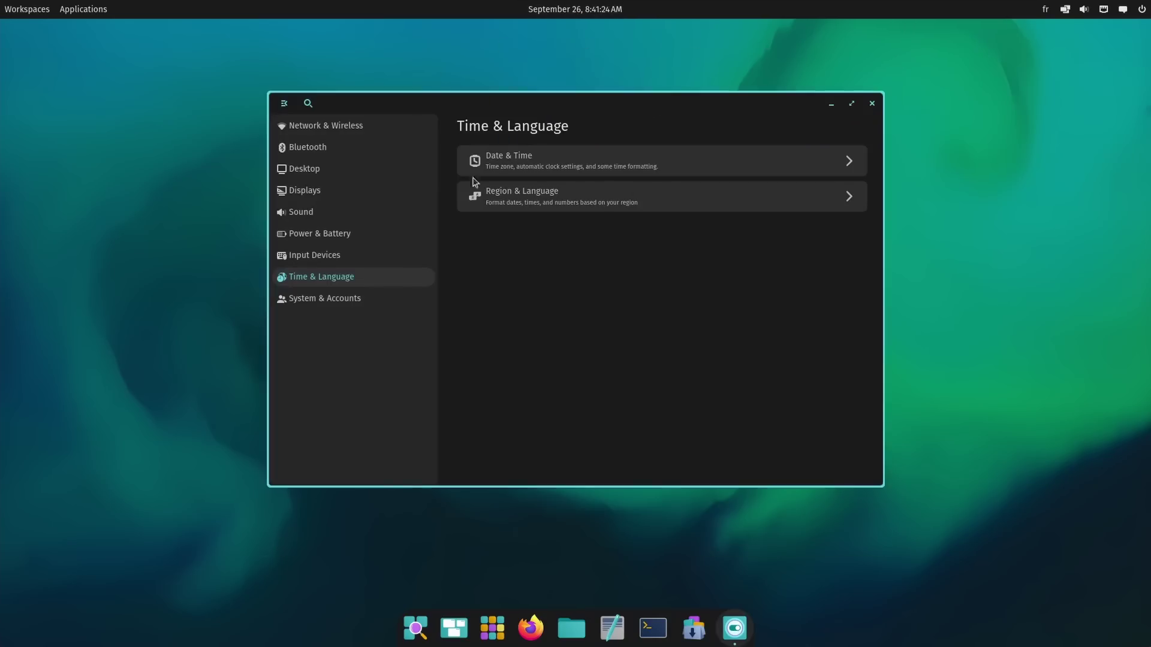
pyautogui.click(620, 163)
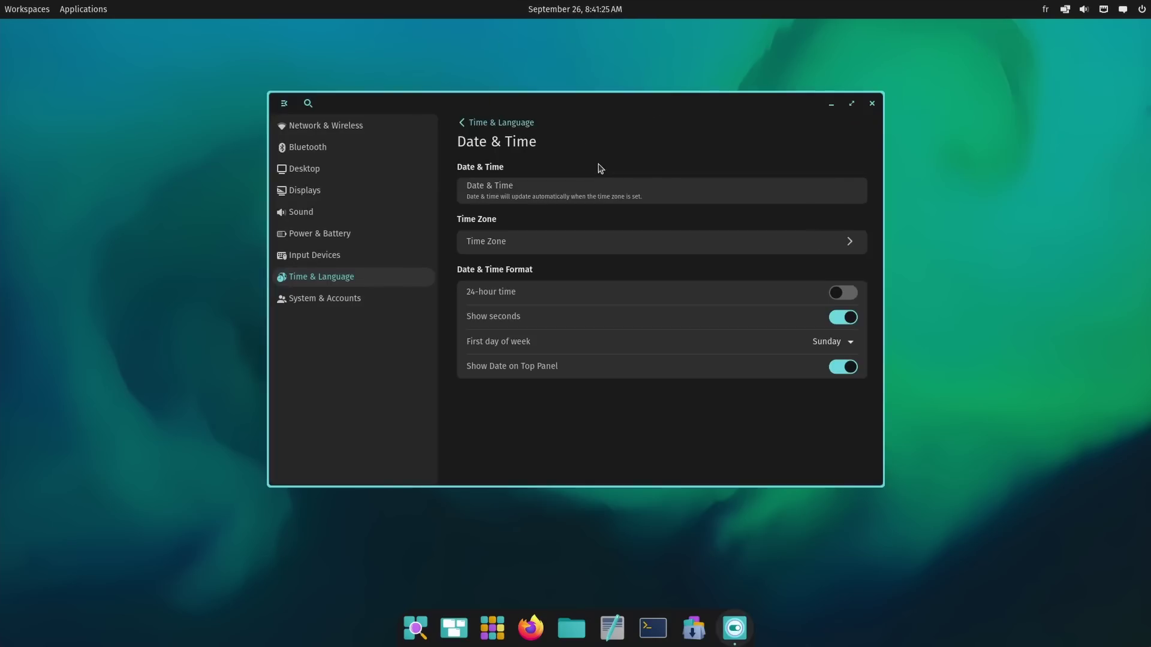
pyautogui.click(830, 240)
pyautogui.click(727, 172)
pyautogui.write('paris')
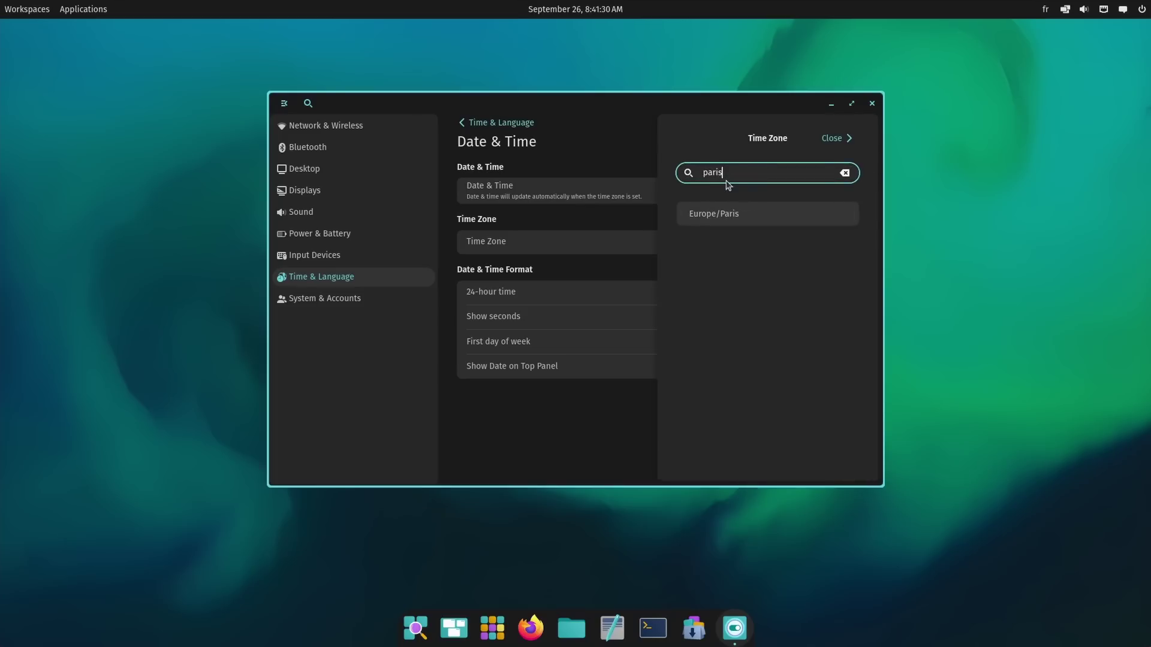
pyautogui.click(730, 212)
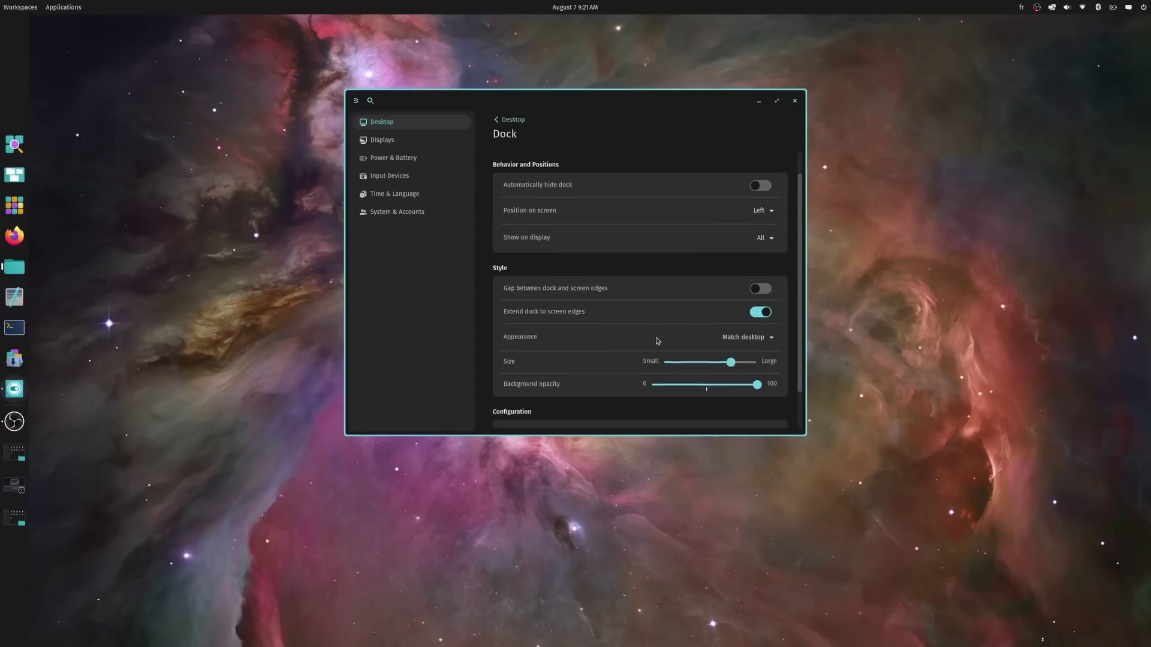
# Step: In the dock applets configuration, put Workspaces, App Library, App Tray and Minimized Windows in Start Segment, and Launcher Button in End Segment
pyautogui.click(576, 410)
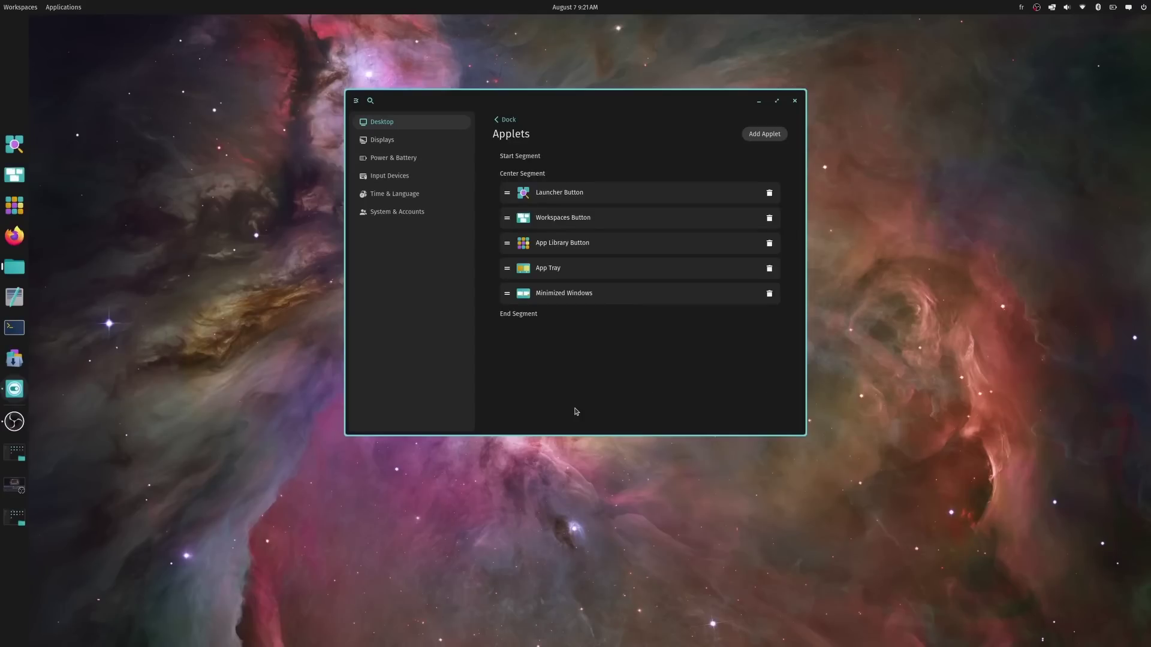
pyautogui.moveTo(560, 200); pyautogui.dragTo(560, 174)
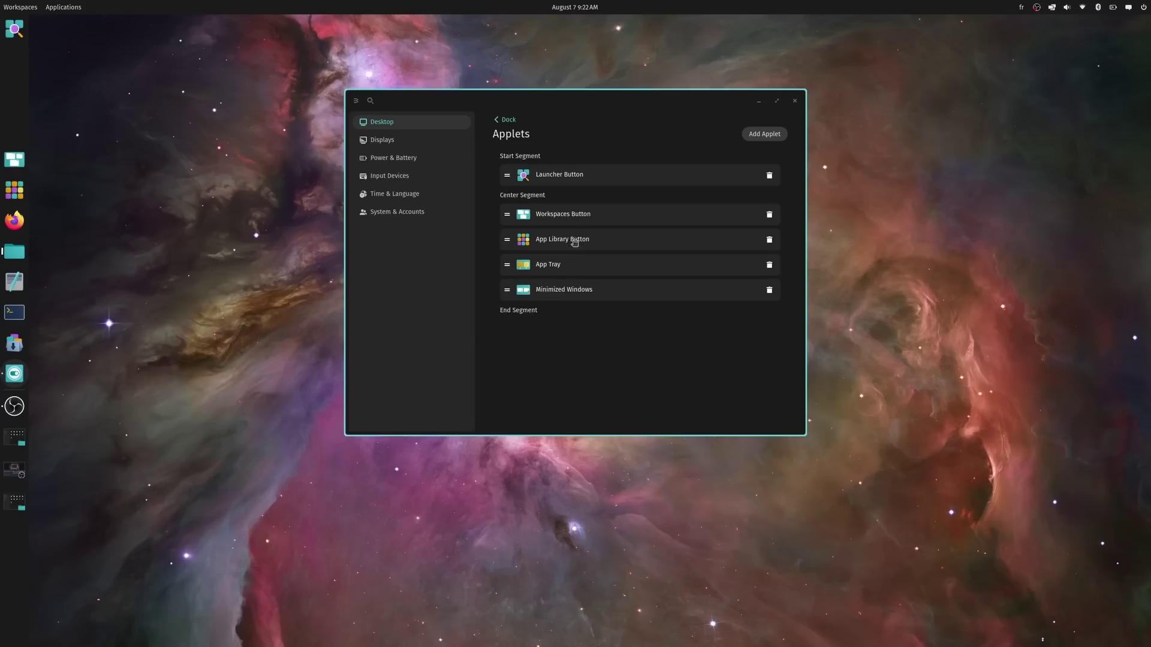
pyautogui.moveTo(568, 220); pyautogui.dragTo(569, 174)
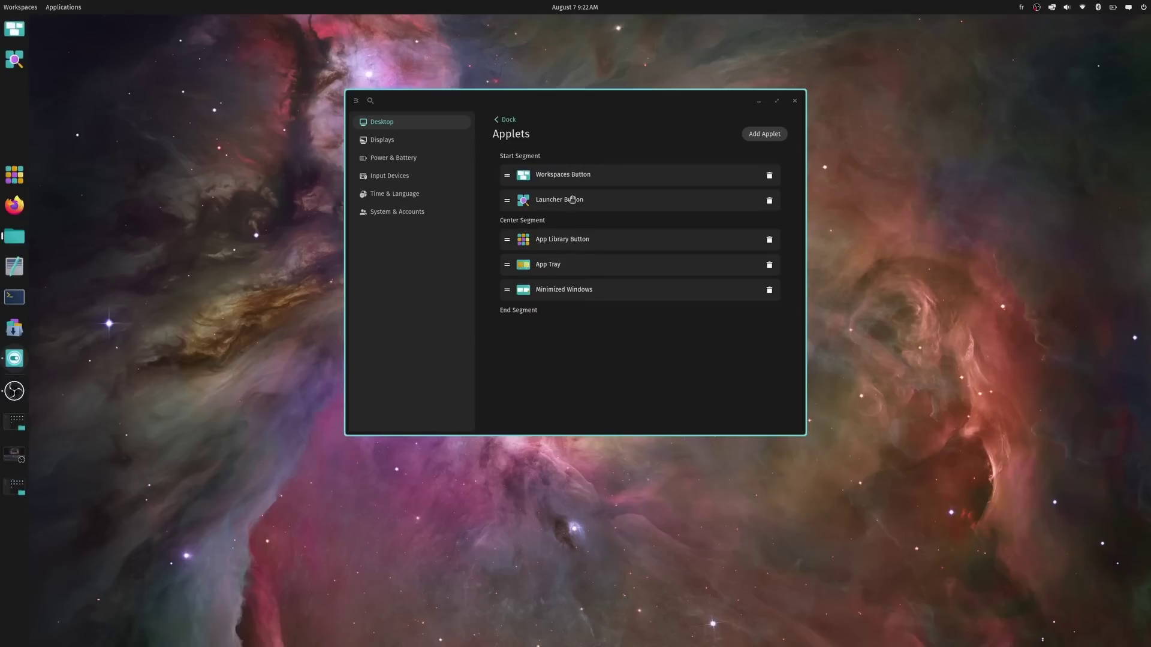
pyautogui.moveTo(576, 248); pyautogui.dragTo(559, 200)
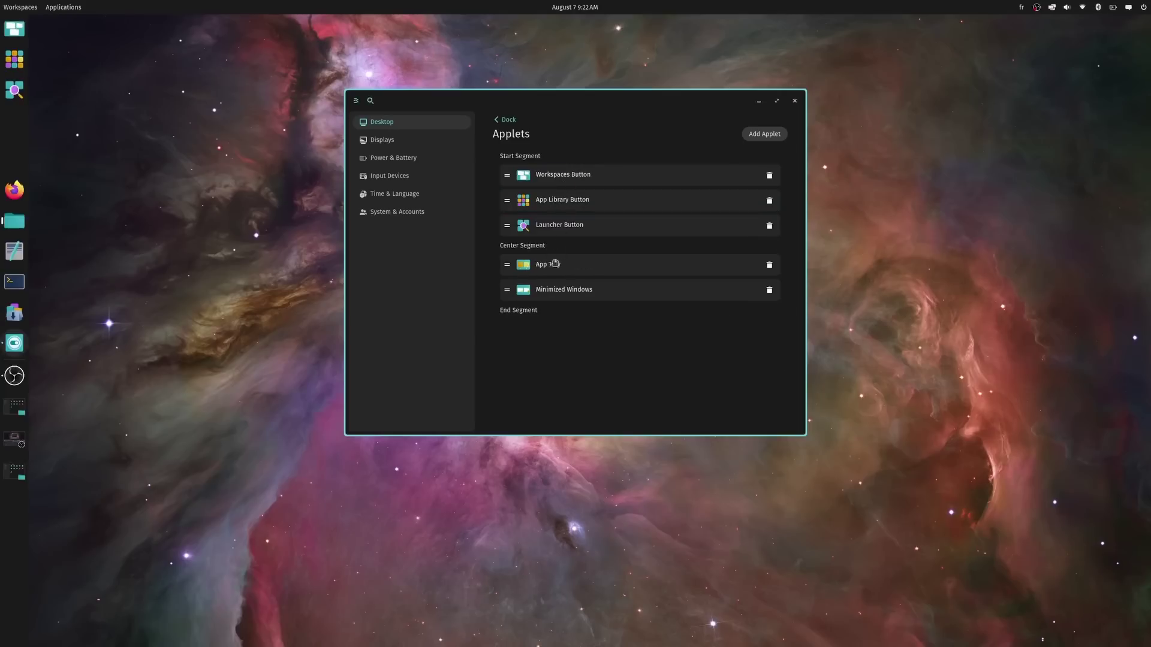
pyautogui.moveTo(555, 263); pyautogui.dragTo(560, 237)
pyautogui.moveTo(559, 291); pyautogui.dragTo(557, 230)
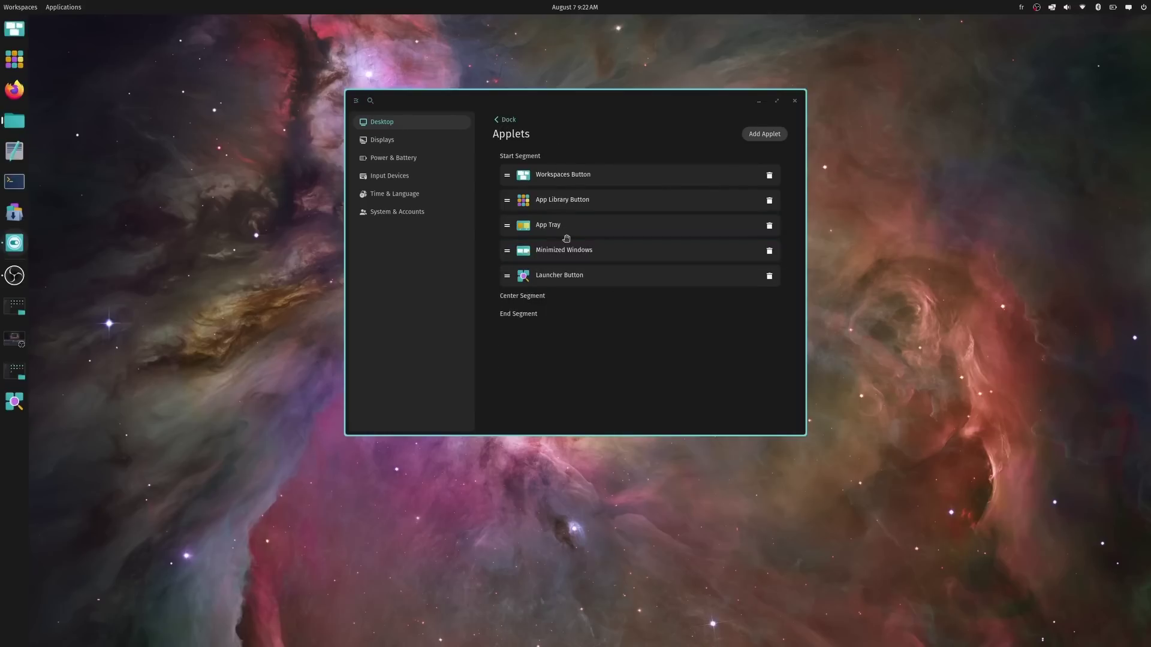
pyautogui.moveTo(553, 276); pyautogui.dragTo(524, 324)
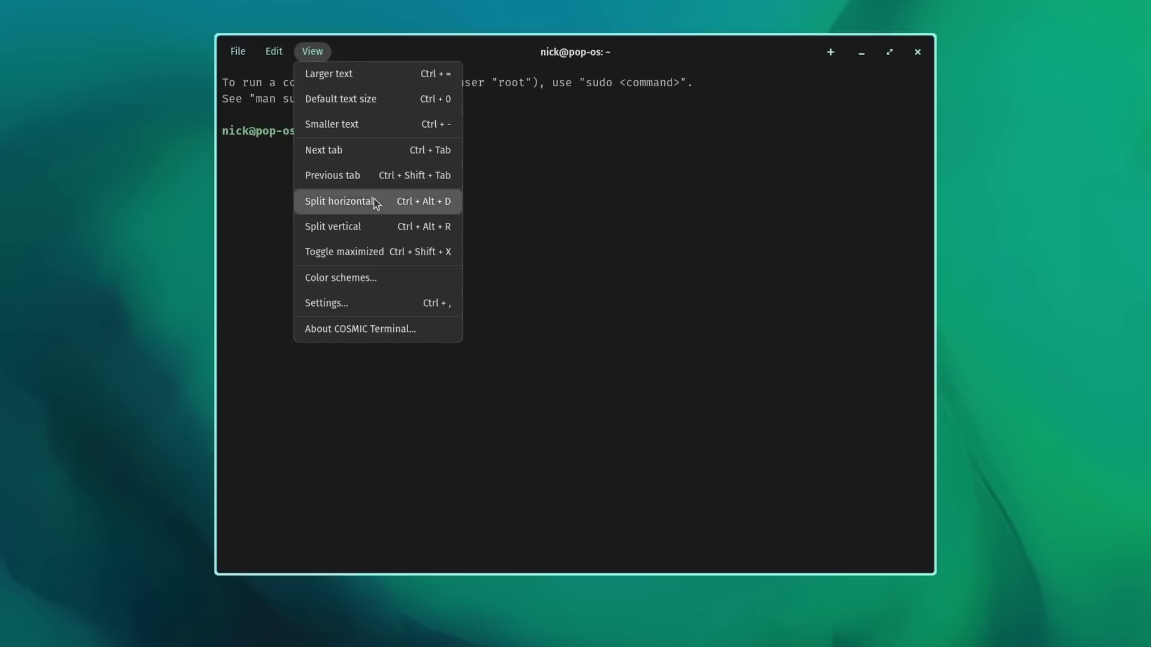
# Step: Split the terminal into top and bottom panes, then split the bottom pane into left and right
pyautogui.click(375, 197)
pyautogui.click(317, 58)
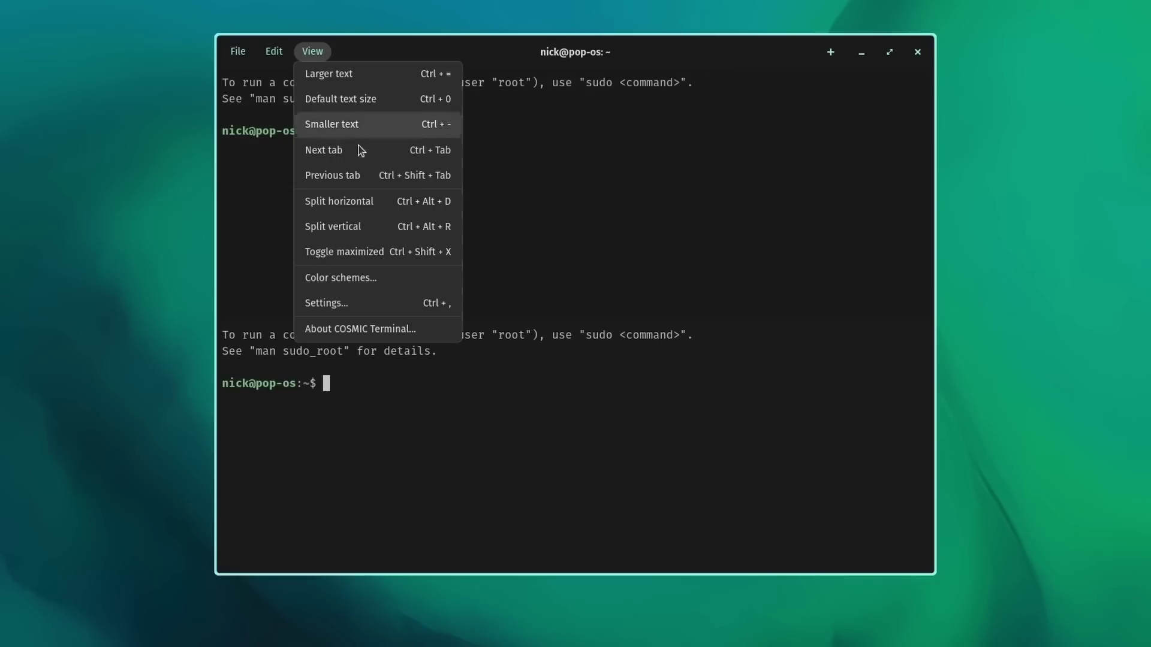
pyautogui.click(383, 226)
# Step: Open the terminal settings and keep the Theme set to match the desktop
pyautogui.click(310, 54)
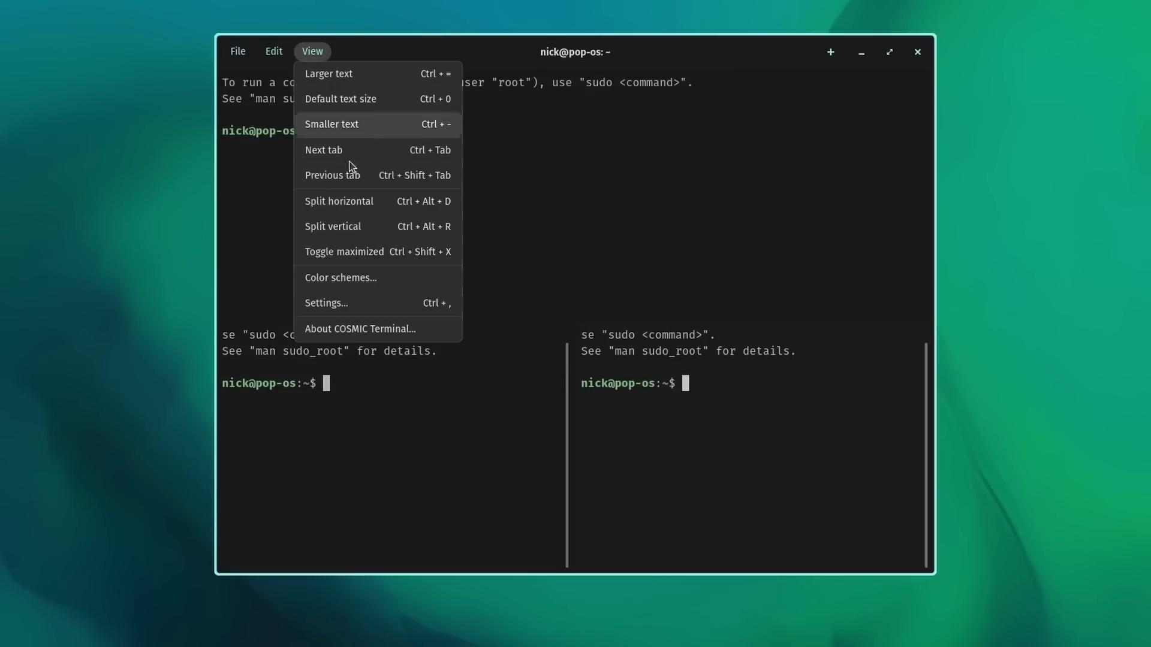
pyautogui.click(368, 304)
pyautogui.click(833, 168)
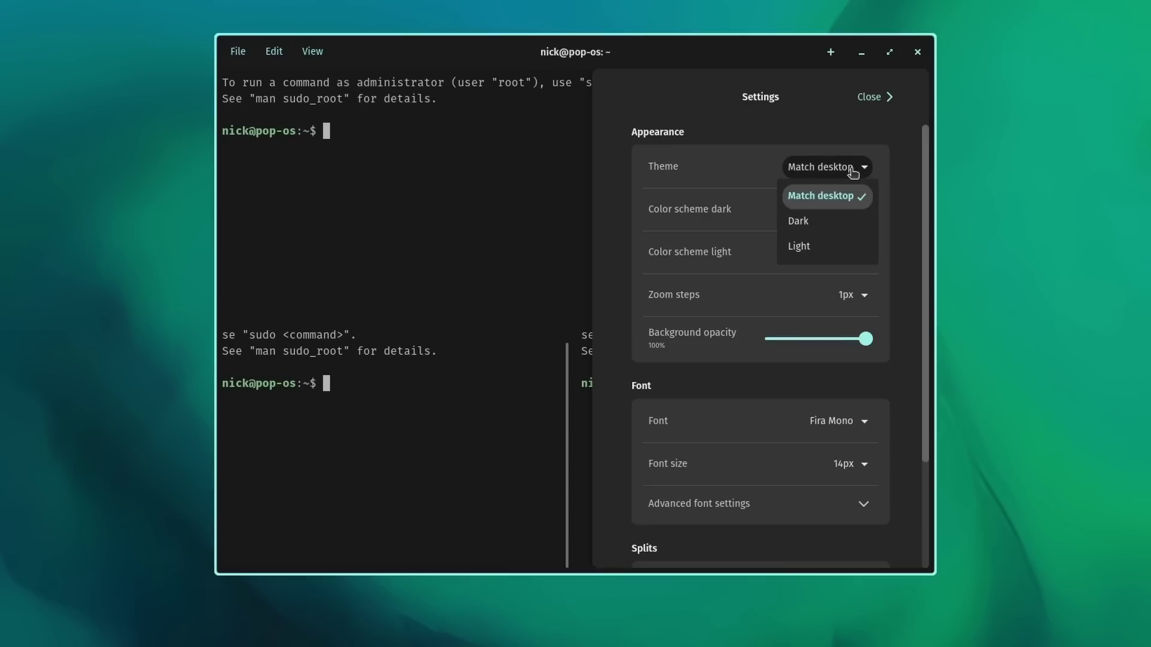
pyautogui.click(852, 172)
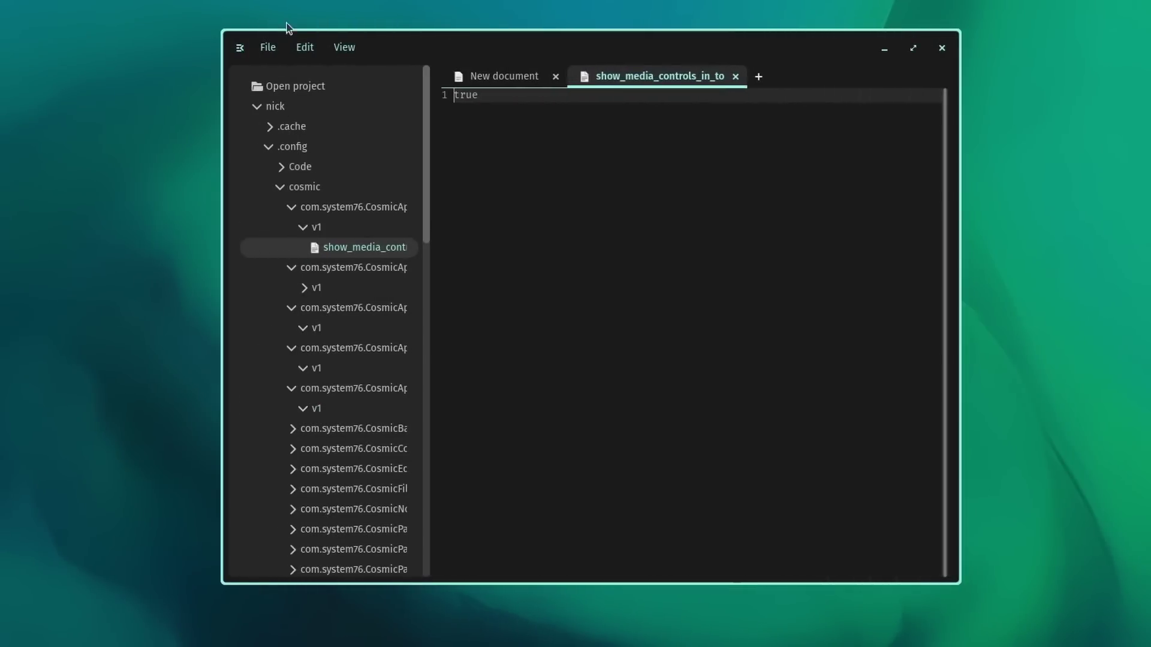
pyautogui.click(344, 47)
pyautogui.moveTo(386, 74)
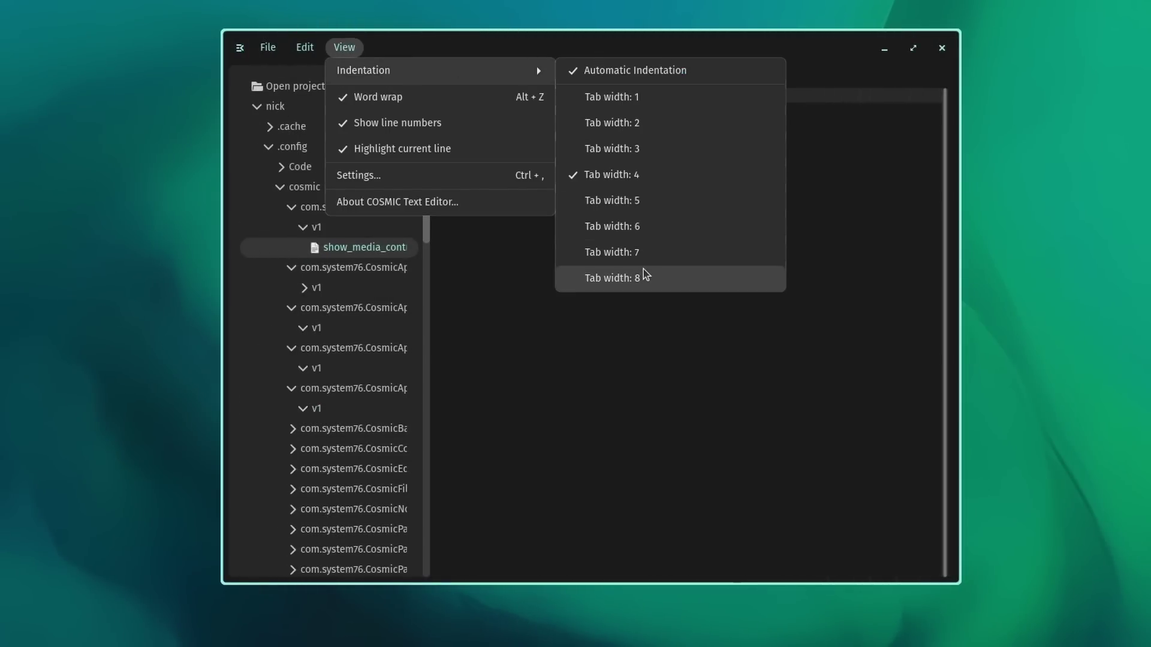
pyautogui.moveTo(306, 49)
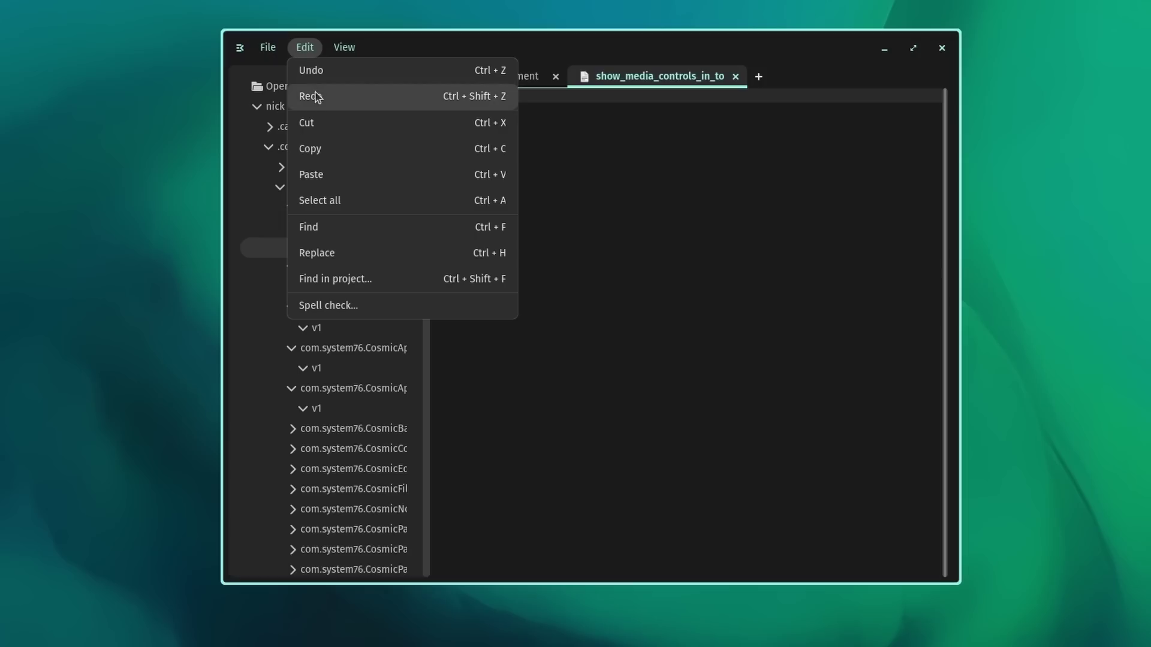
pyautogui.moveTo(267, 51)
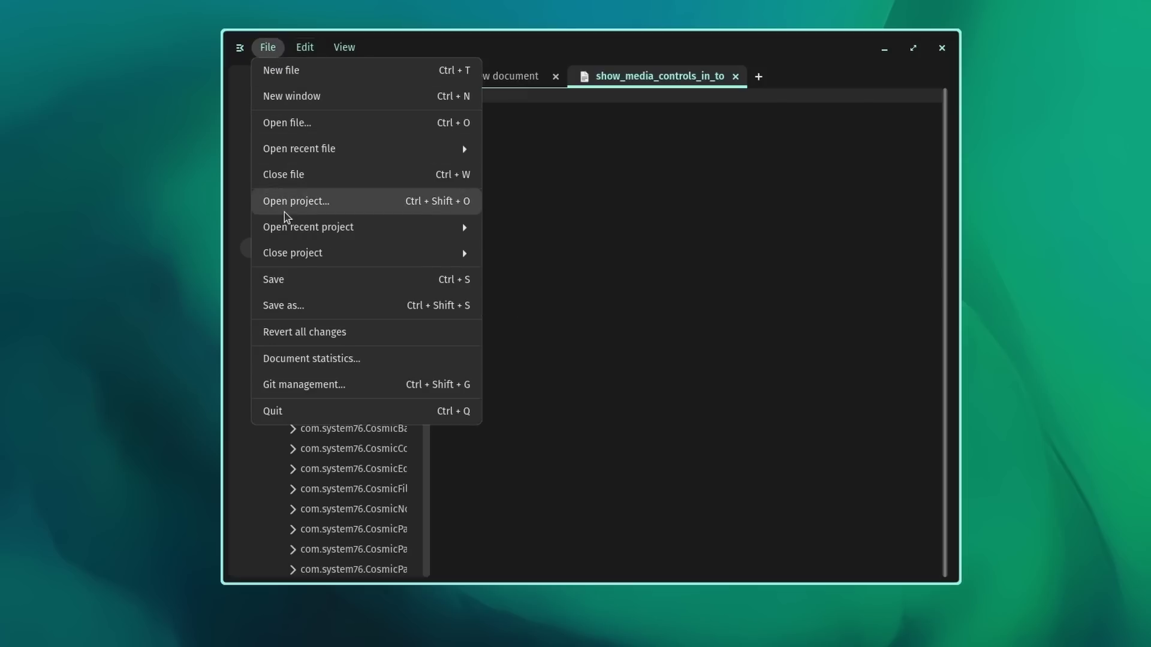
pyautogui.moveTo(344, 48)
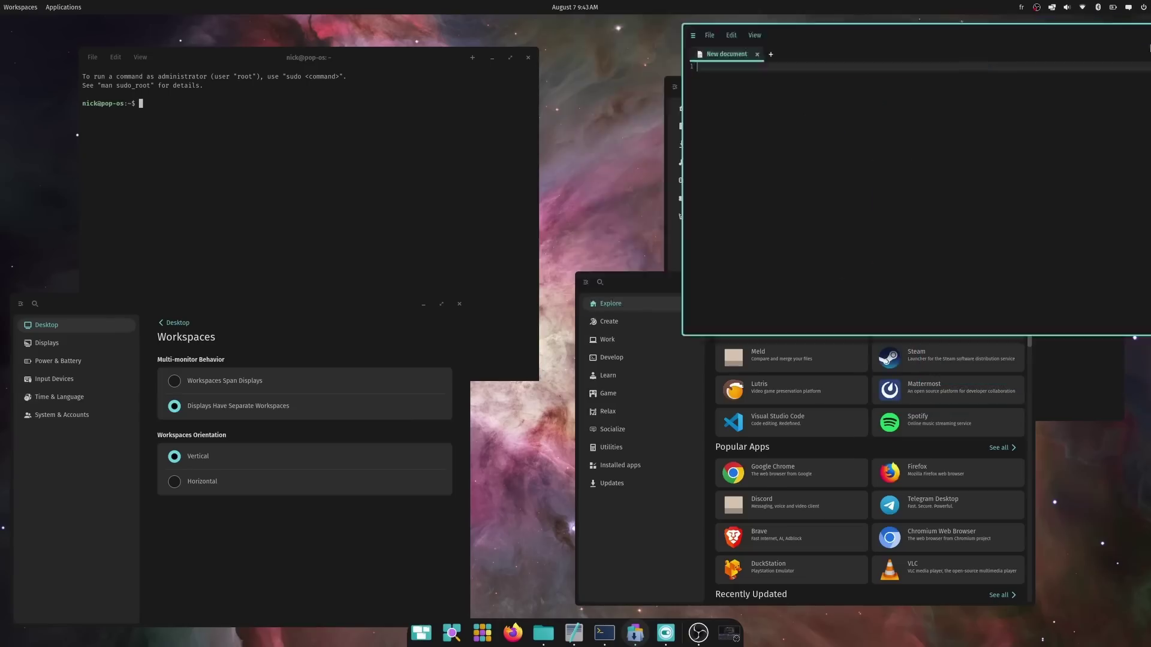
# Step: Move the text editor window and enable 'Automatically tile current workspace' from the tiling applet
pyautogui.moveTo(1042, 30); pyautogui.dragTo(809, 112)
pyautogui.click(1051, 8)
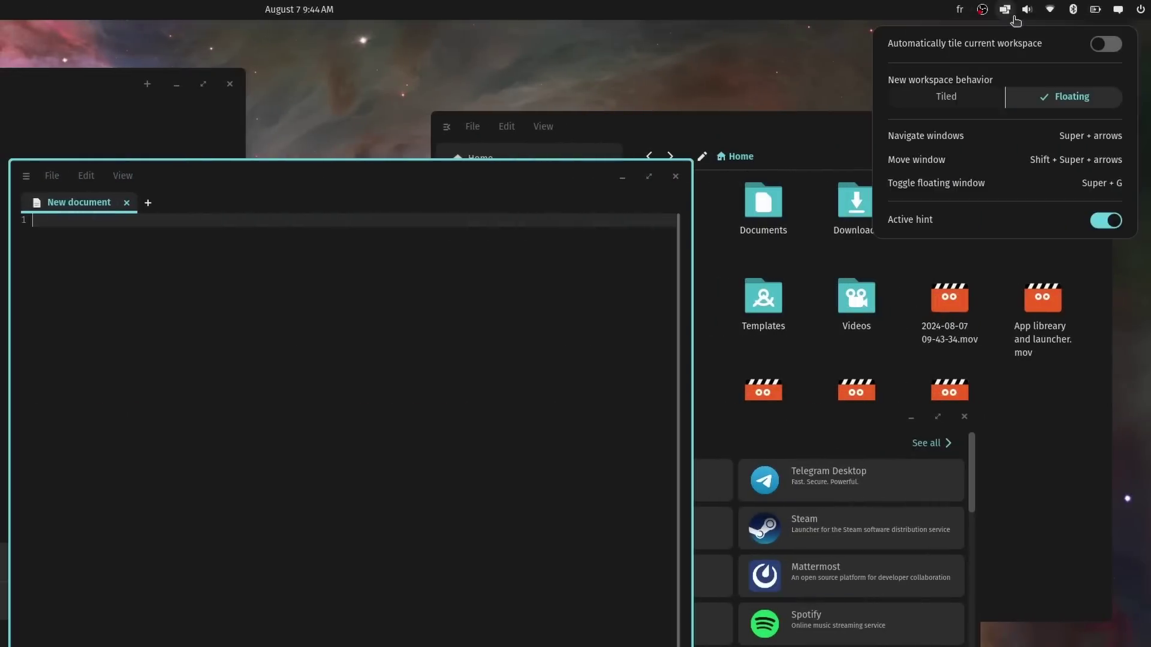
pyautogui.click(1067, 8)
pyautogui.click(1050, 9)
pyautogui.click(1108, 46)
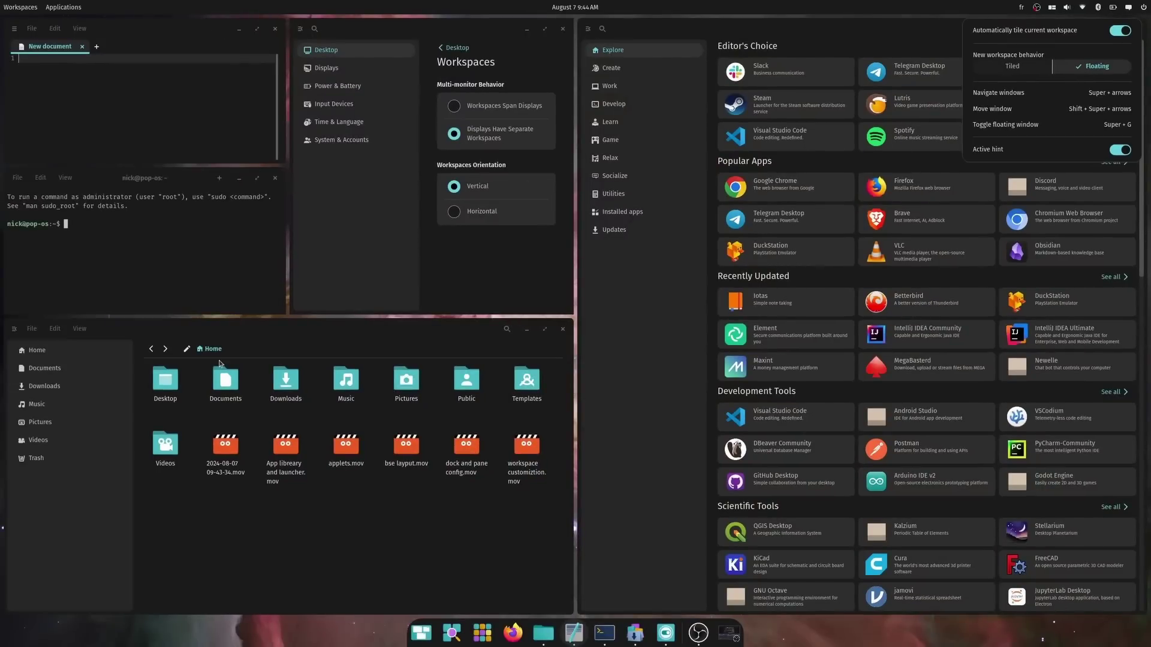
# Step: Focus the tiled Terminal, Settings and Files windows, then switch to the empty workspace and back
pyautogui.click(214, 268)
pyautogui.click(386, 264)
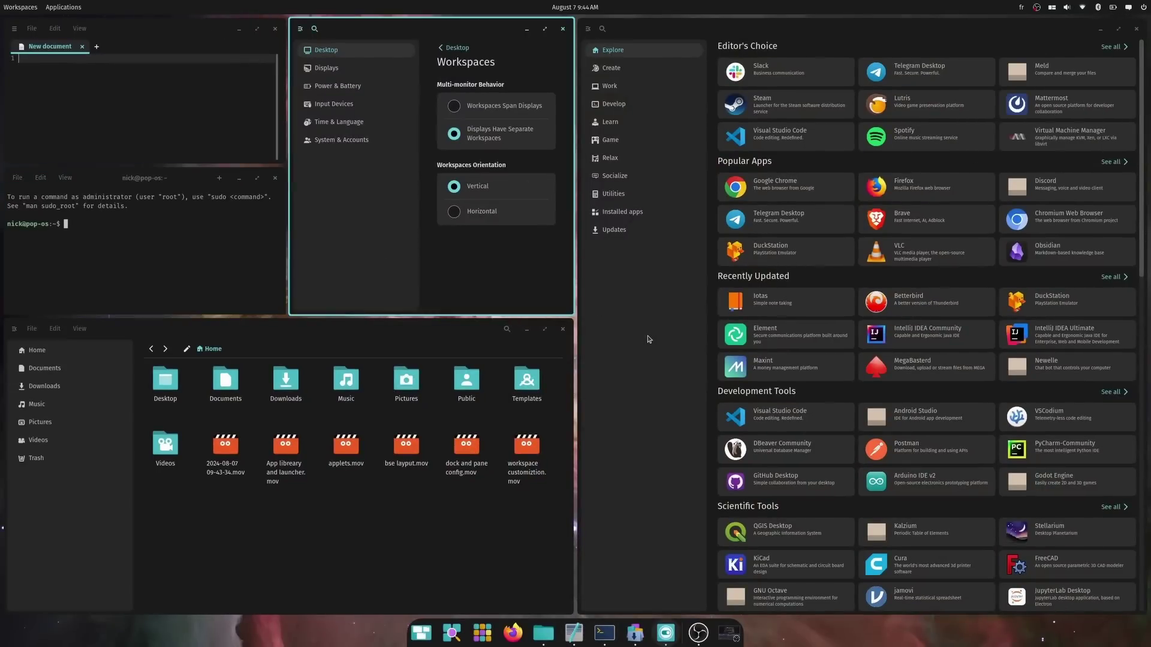
pyautogui.click(468, 509)
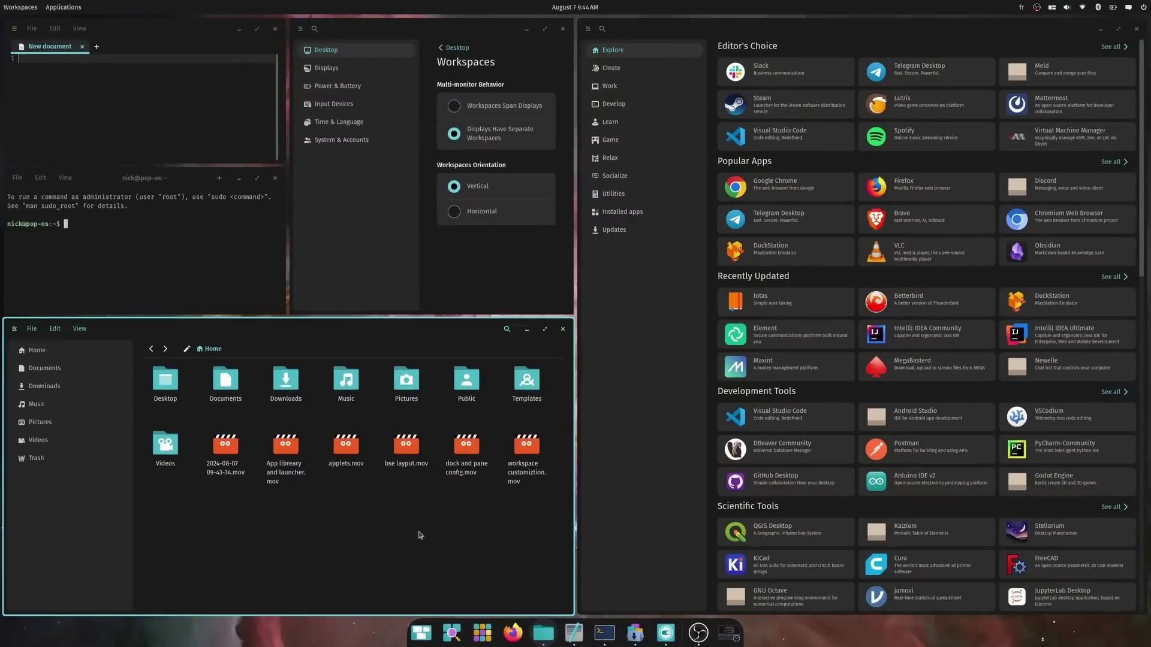
pyautogui.press('super+ctrl+Down')
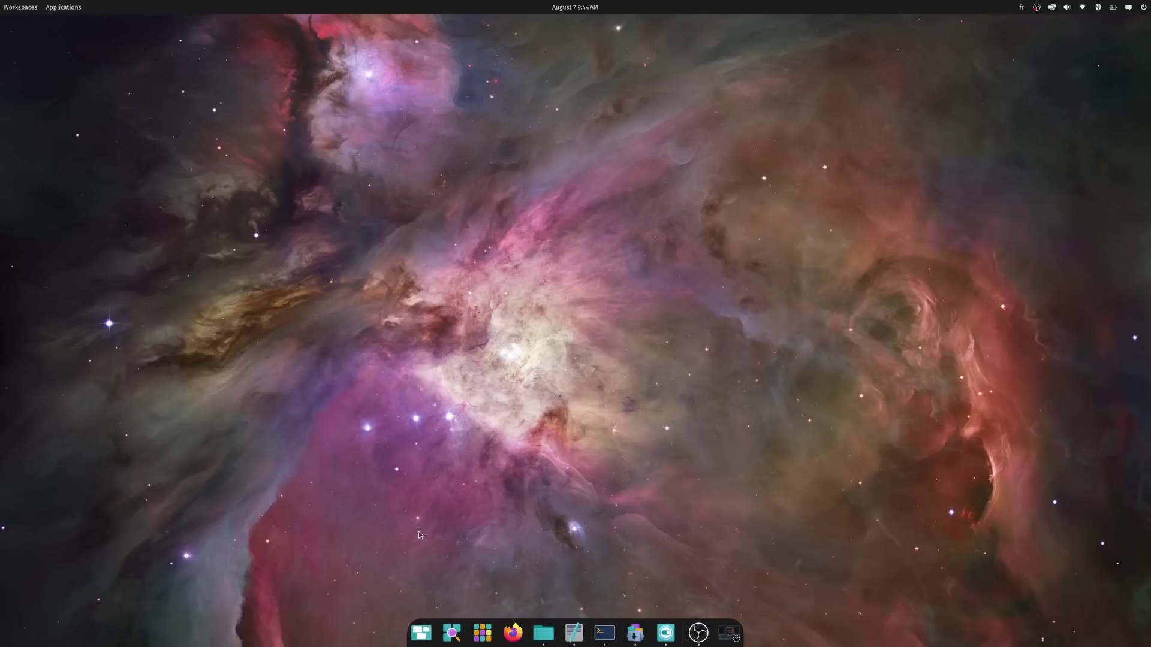
pyautogui.press('super+ctrl+Up')
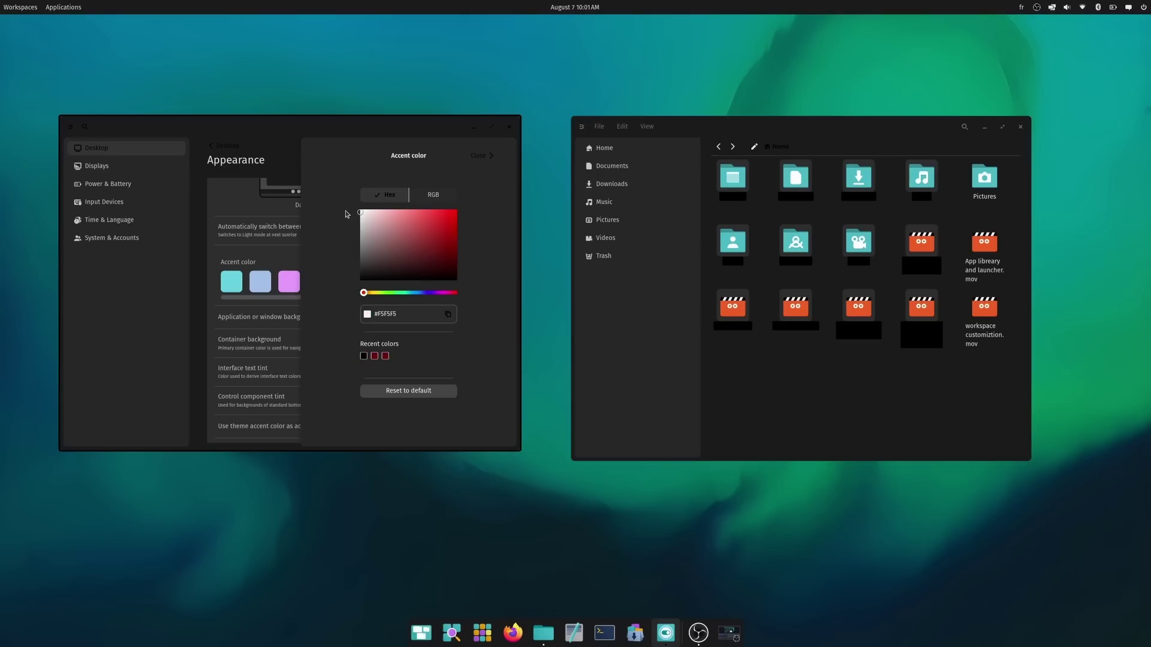
# Step: Close the Accent color picker panel on the Appearance page
pyautogui.click(478, 156)
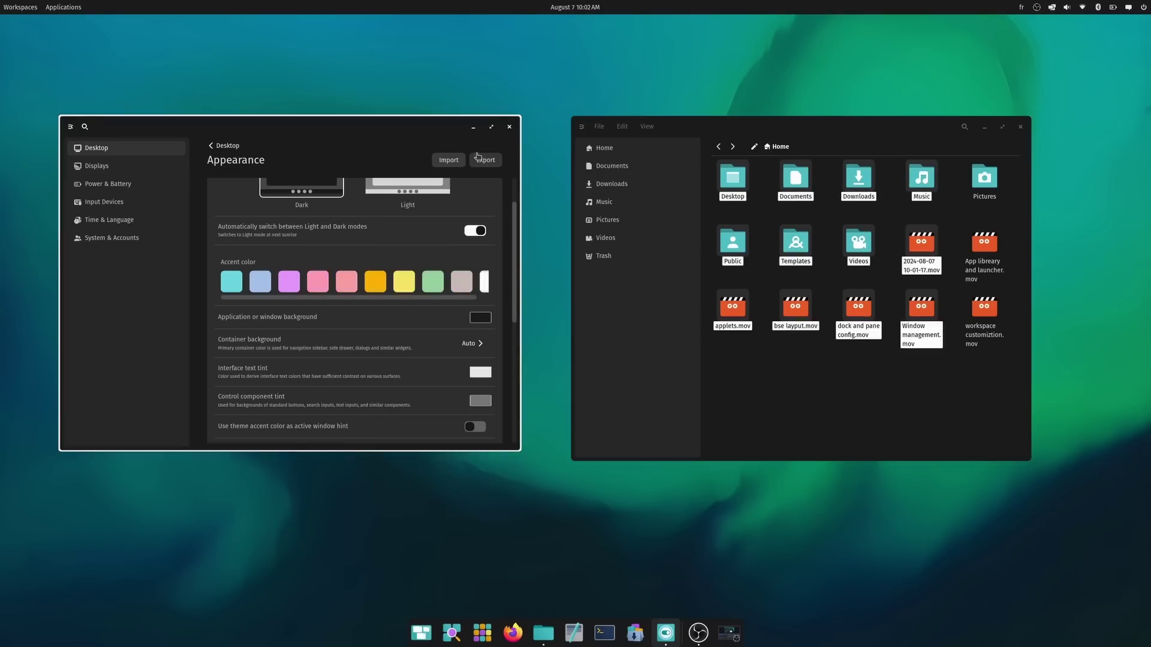